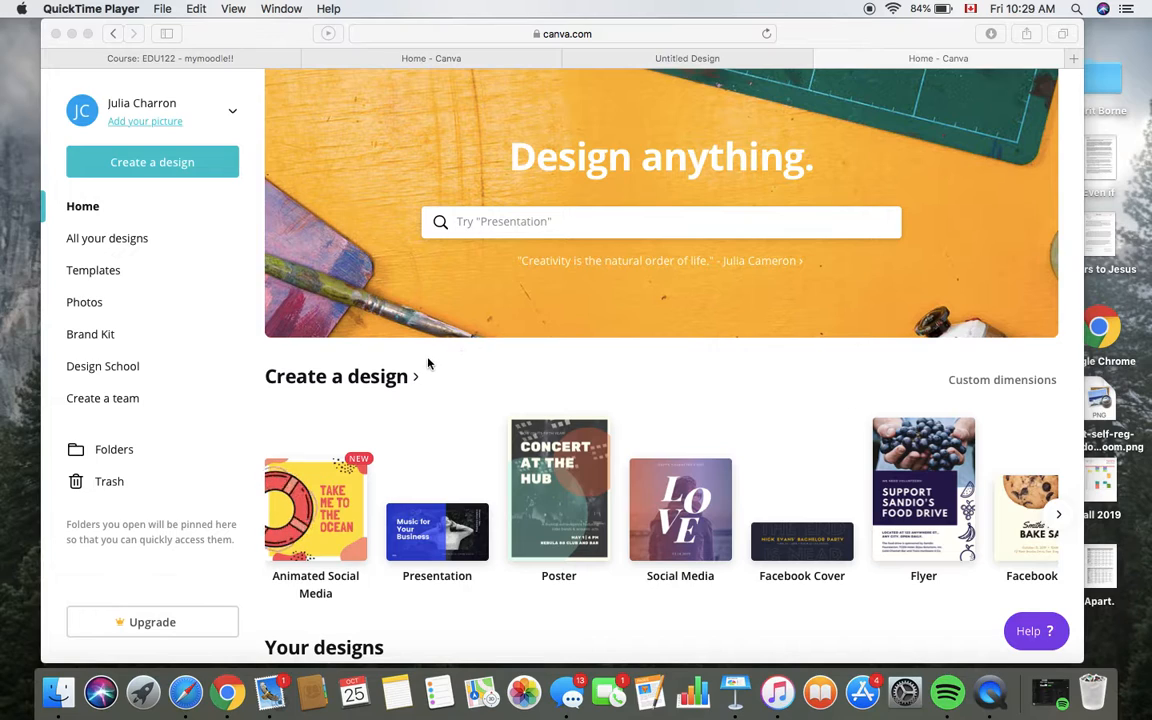
Step: Create a new Animated Social Media design and browse its available templates
left_click(333, 509)
left_click(333, 509)
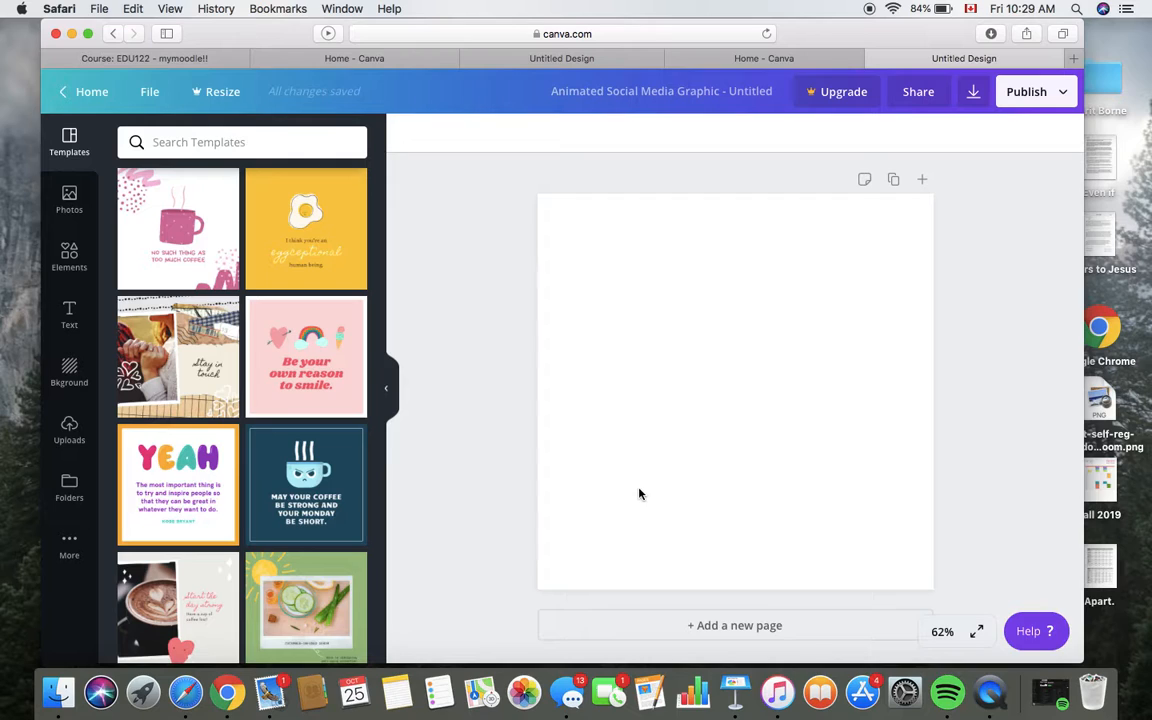
scroll(640, 402, "up", 1)
scroll(639, 402, "down", 1)
scroll(272, 415, "up", 1)
scroll(272, 415, "down", 10)
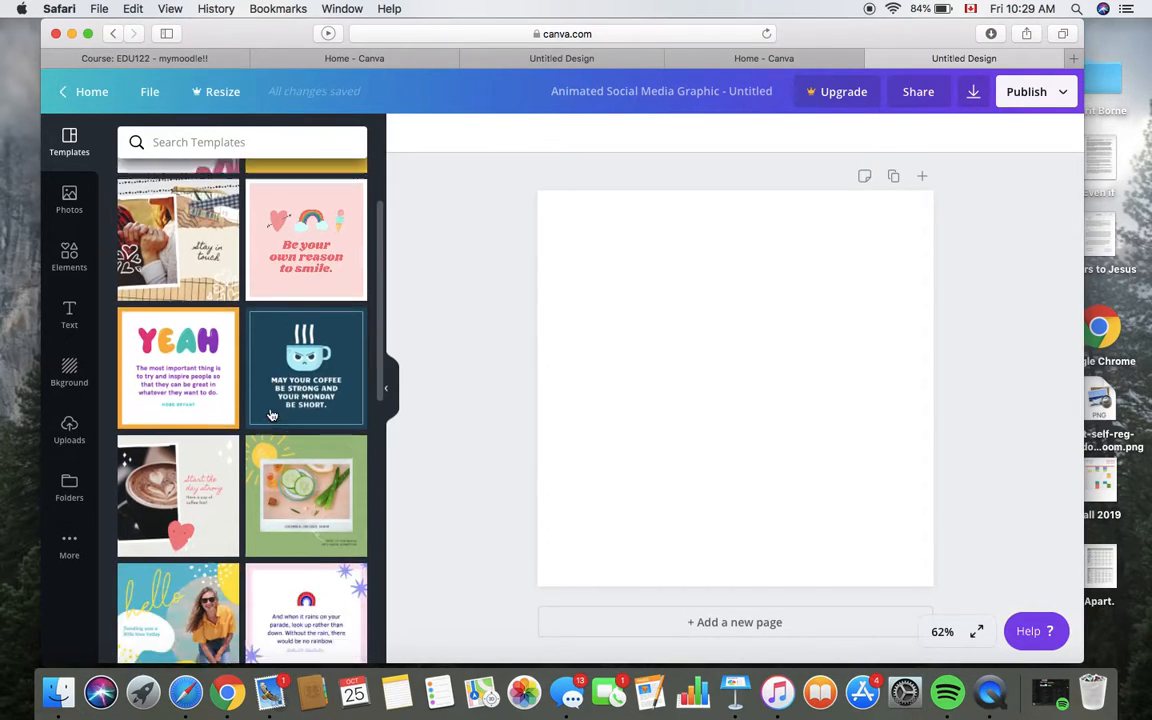
scroll(270, 413, "down", 6)
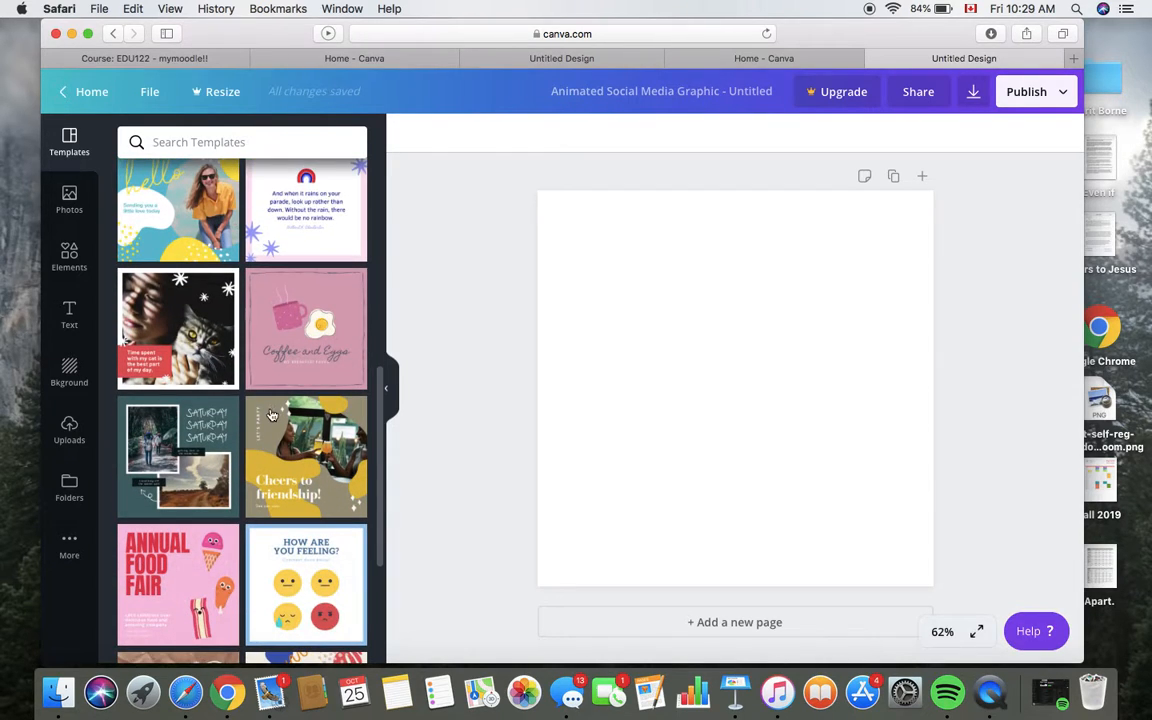
scroll(272, 415, "up", 5)
scroll(272, 415, "up", 1)
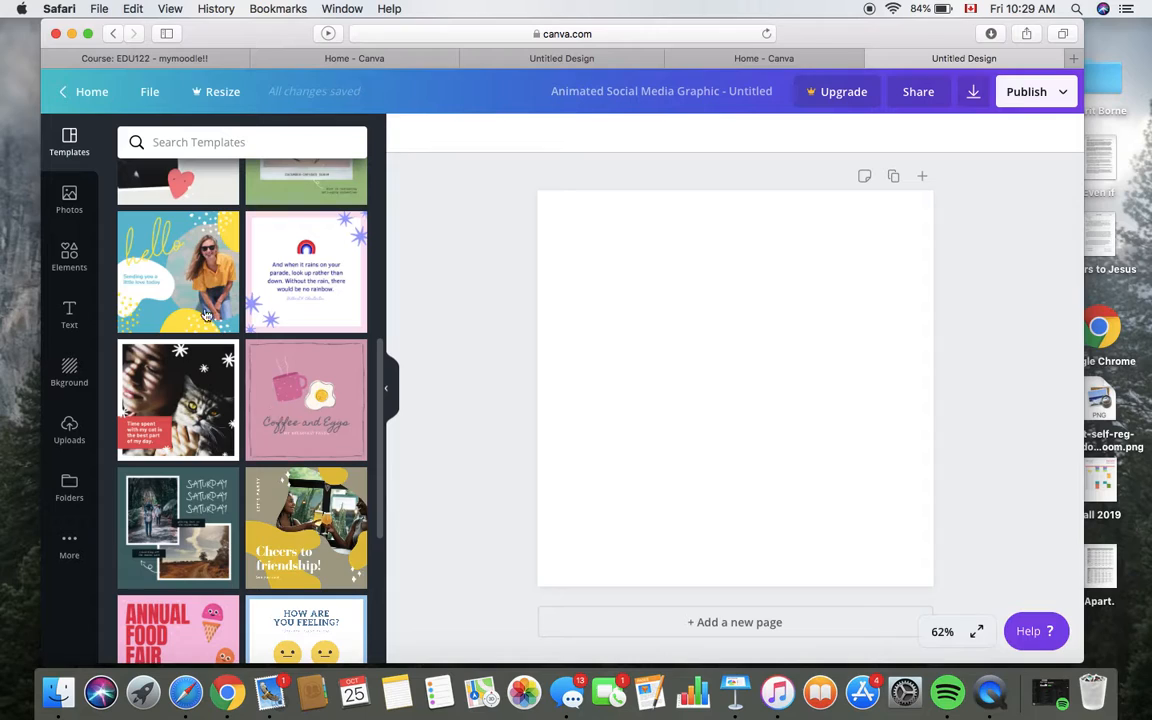
Step: Try the "hello", "Coffee and Eggs", "Annual Food Fair" and "Awake or Asleep" templates on the page in turn
left_click(197, 285)
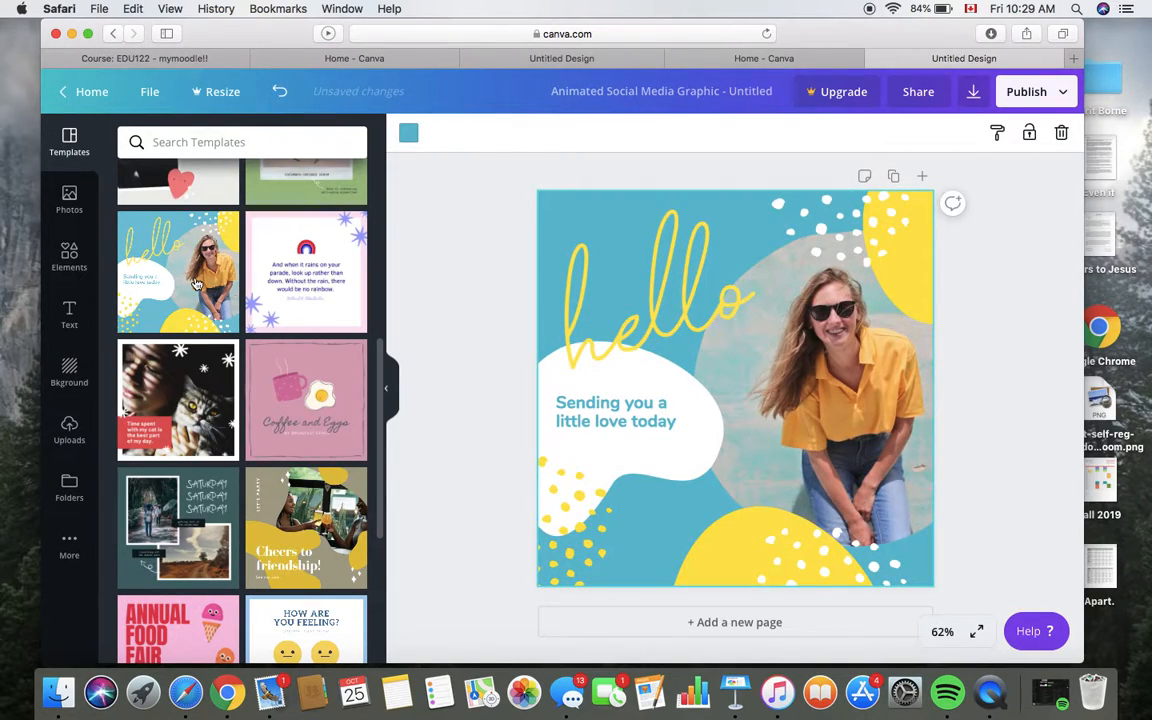
left_click(292, 375)
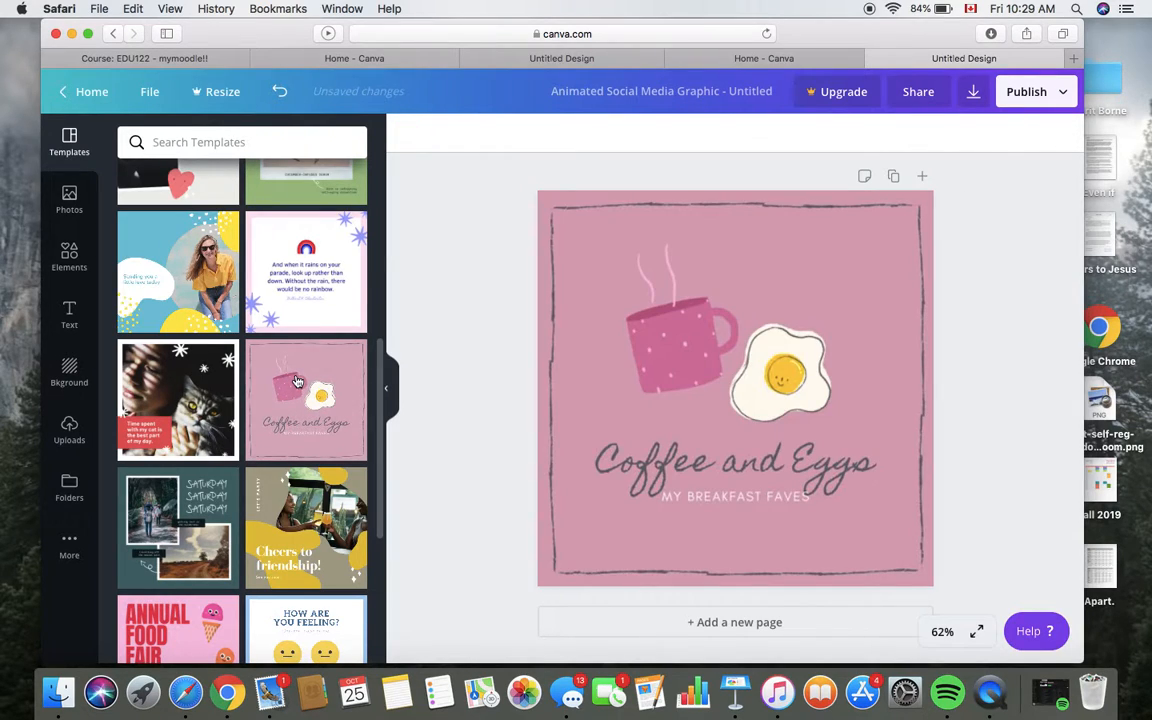
scroll(297, 381, "down", 4)
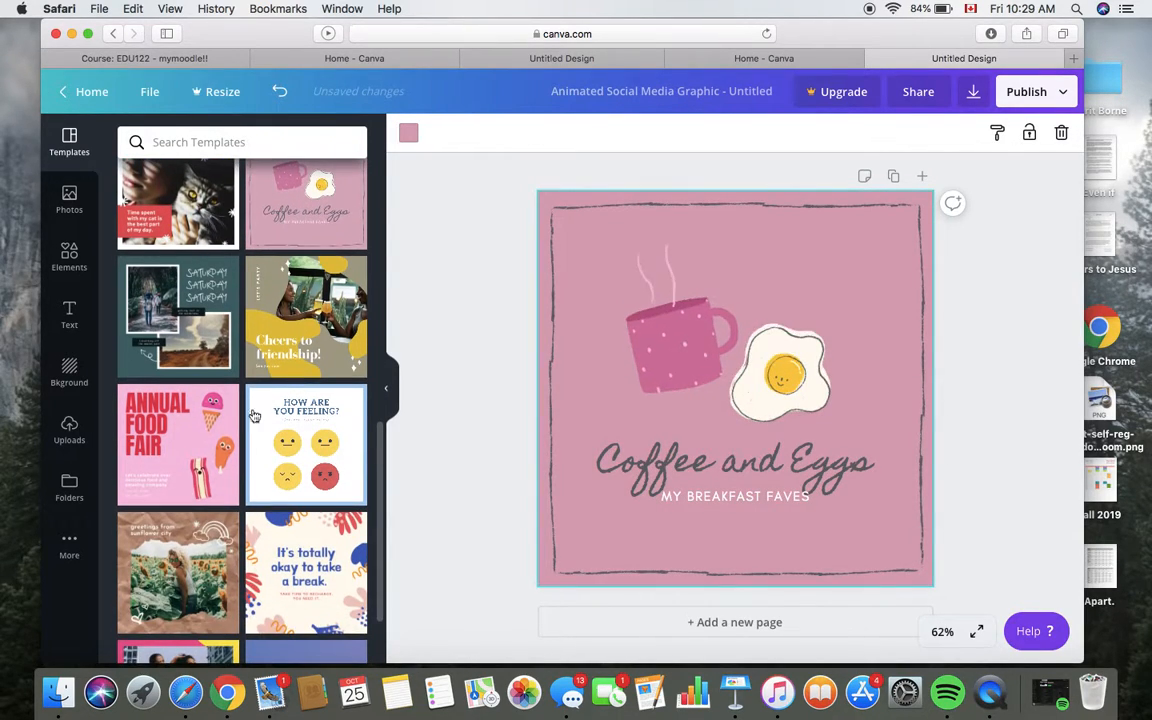
left_click(203, 456)
scroll(220, 465, "down", 2)
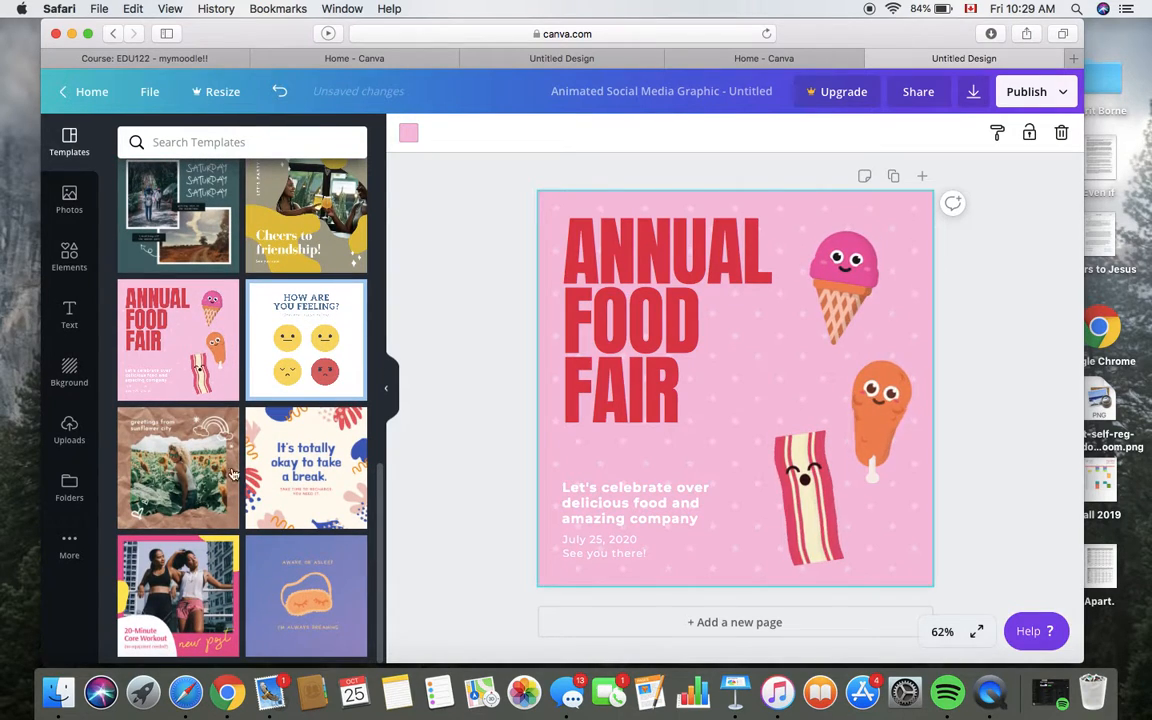
left_click(293, 583)
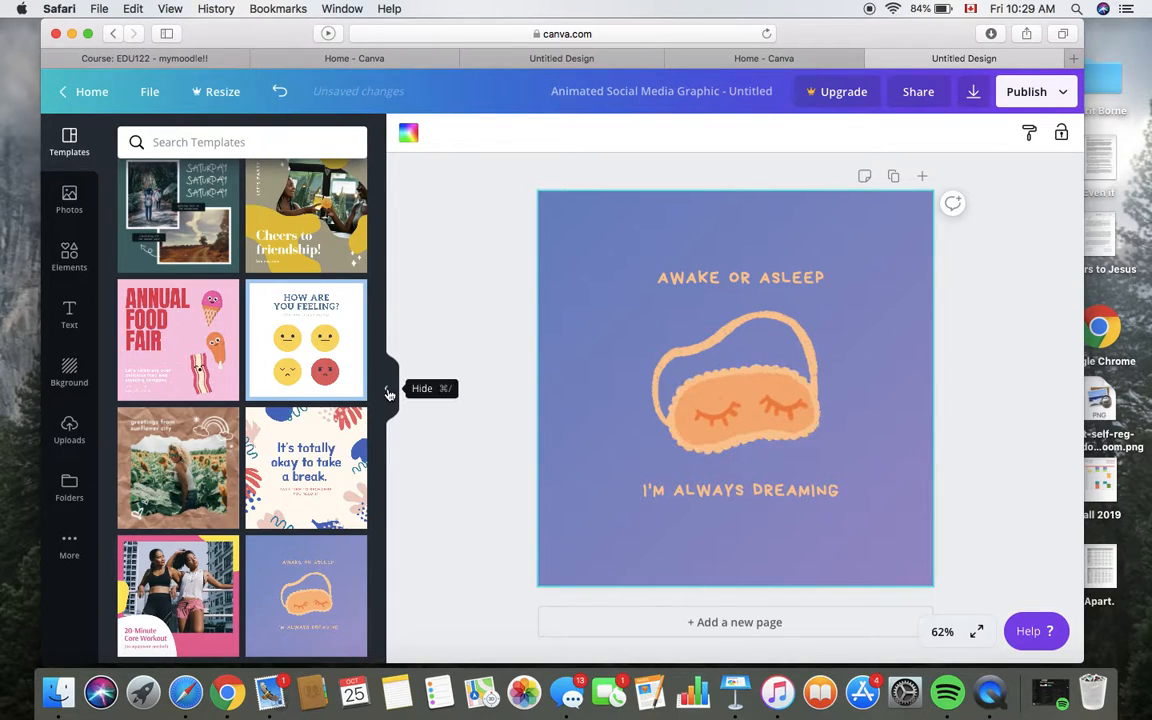
Step: Undo the applied templates until the page is blank again
scroll(362, 523, "up", 5)
scroll(362, 523, "up", 5)
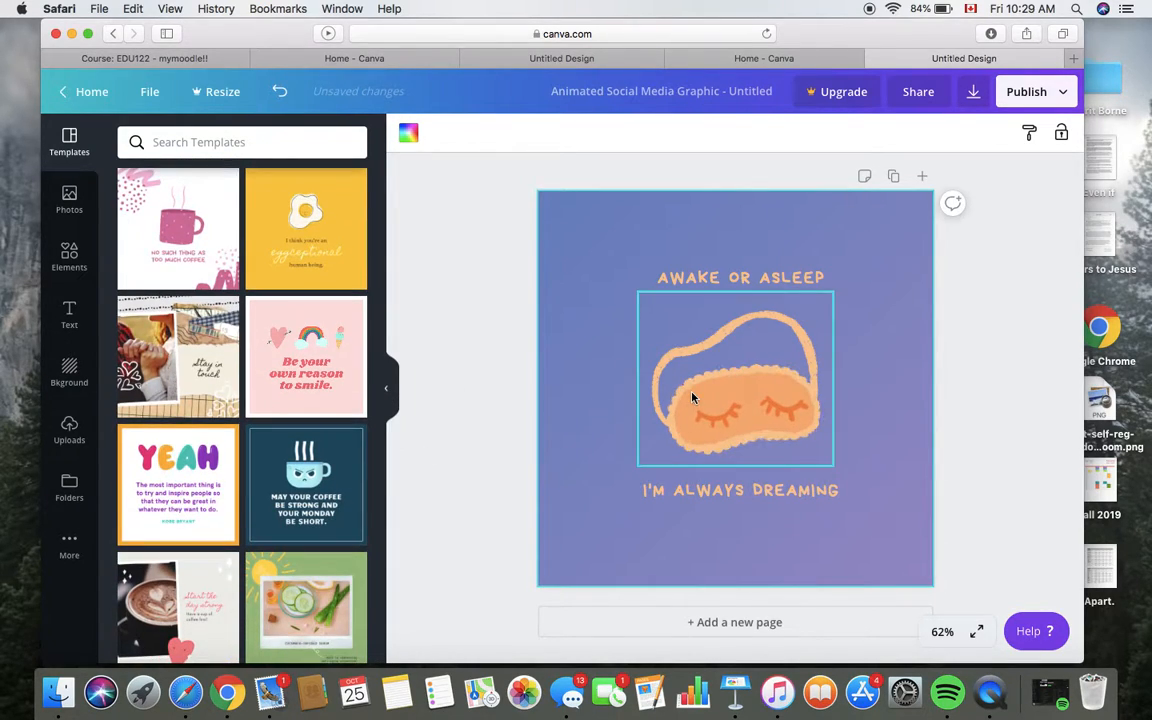
left_click(642, 409)
left_click(648, 376)
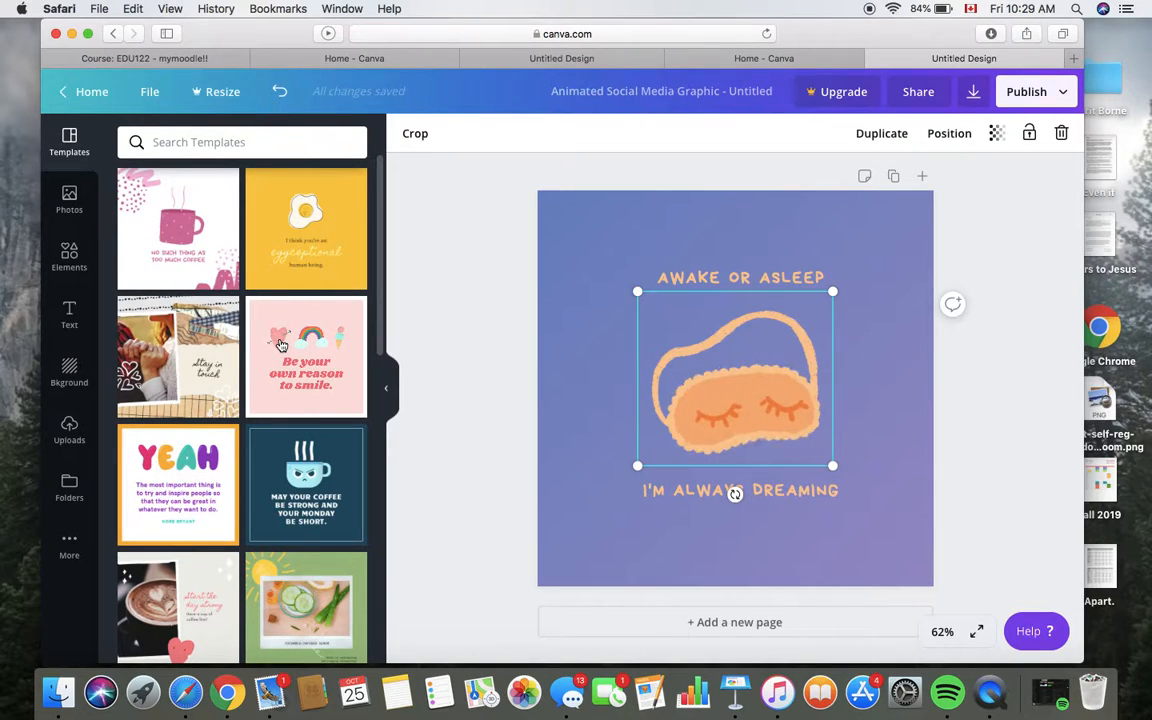
left_click(279, 92)
left_click(279, 92)
left_click(279, 93)
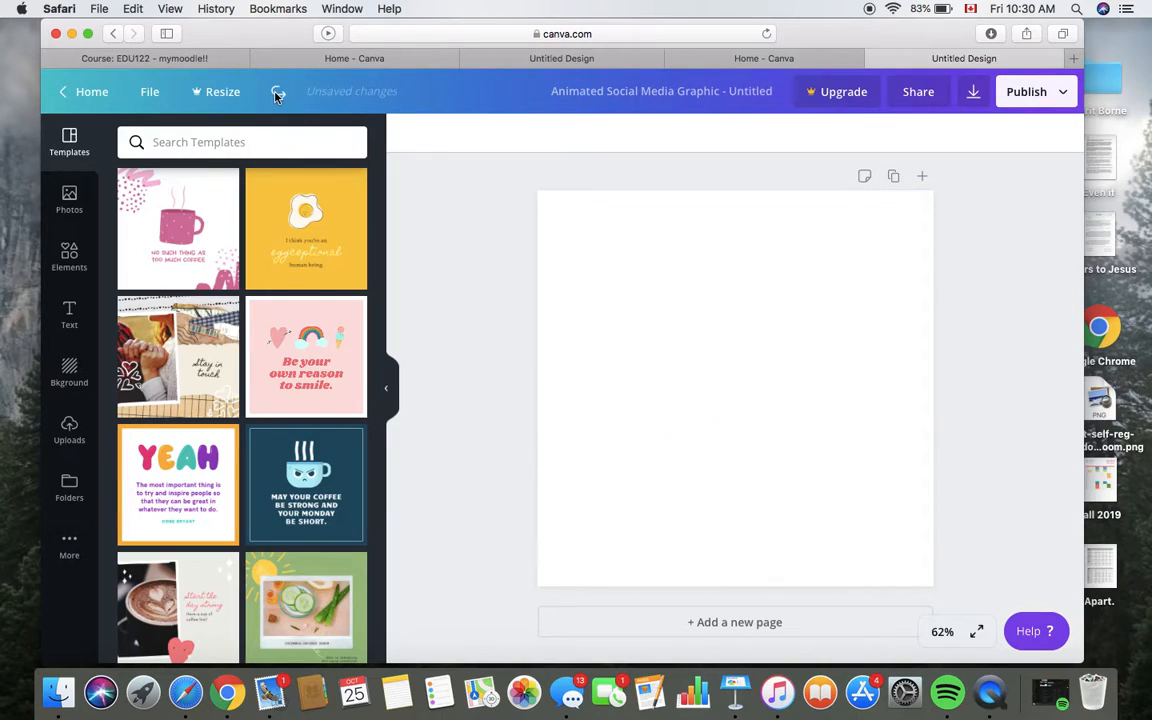
Step: Try dark orange and purple as the page background, and set it to the light orange default color
left_click(386, 389)
left_click(562, 366)
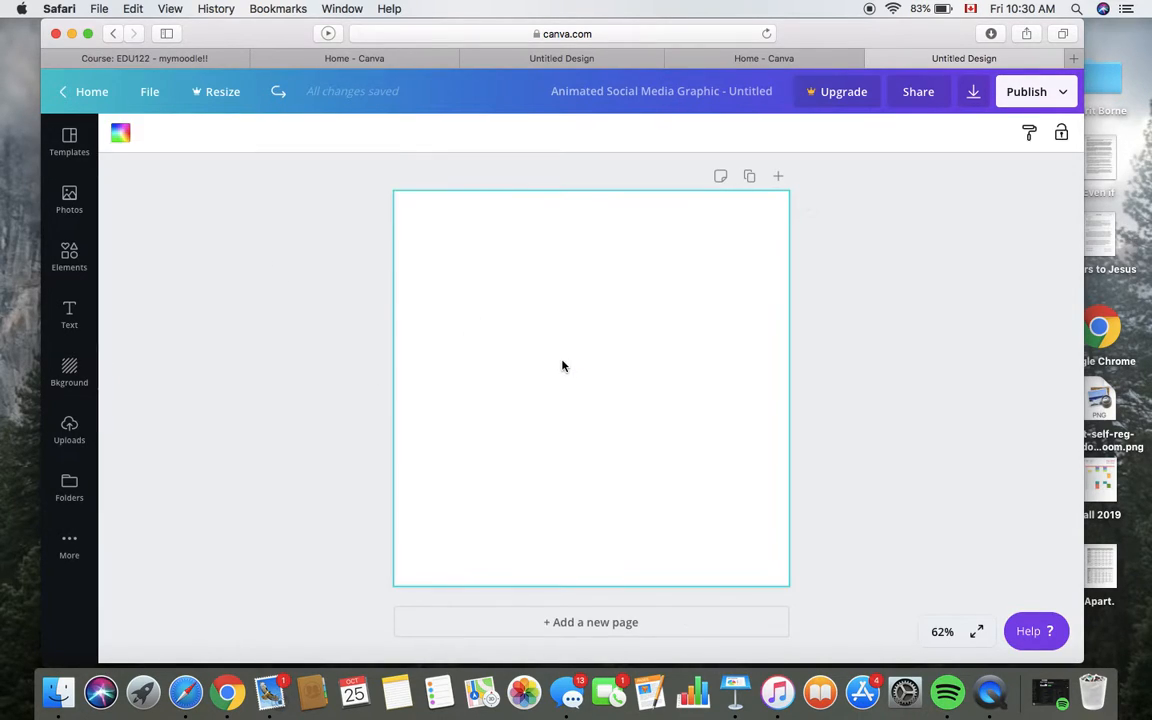
left_click(120, 134)
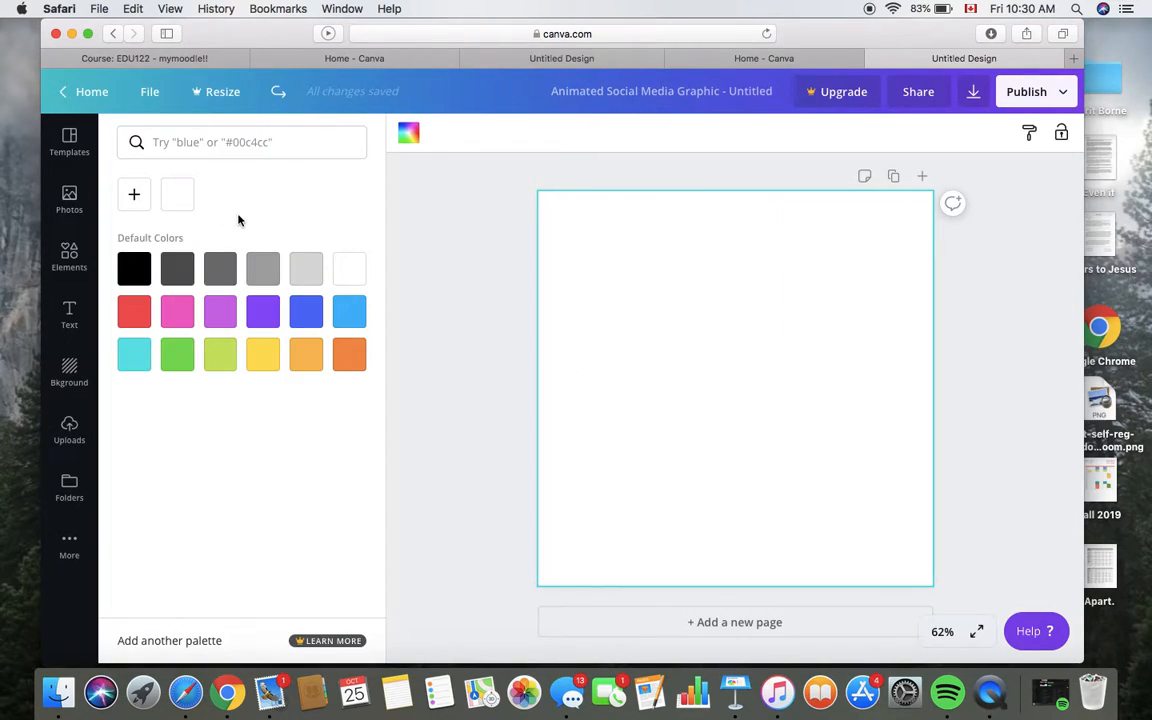
left_click(308, 362)
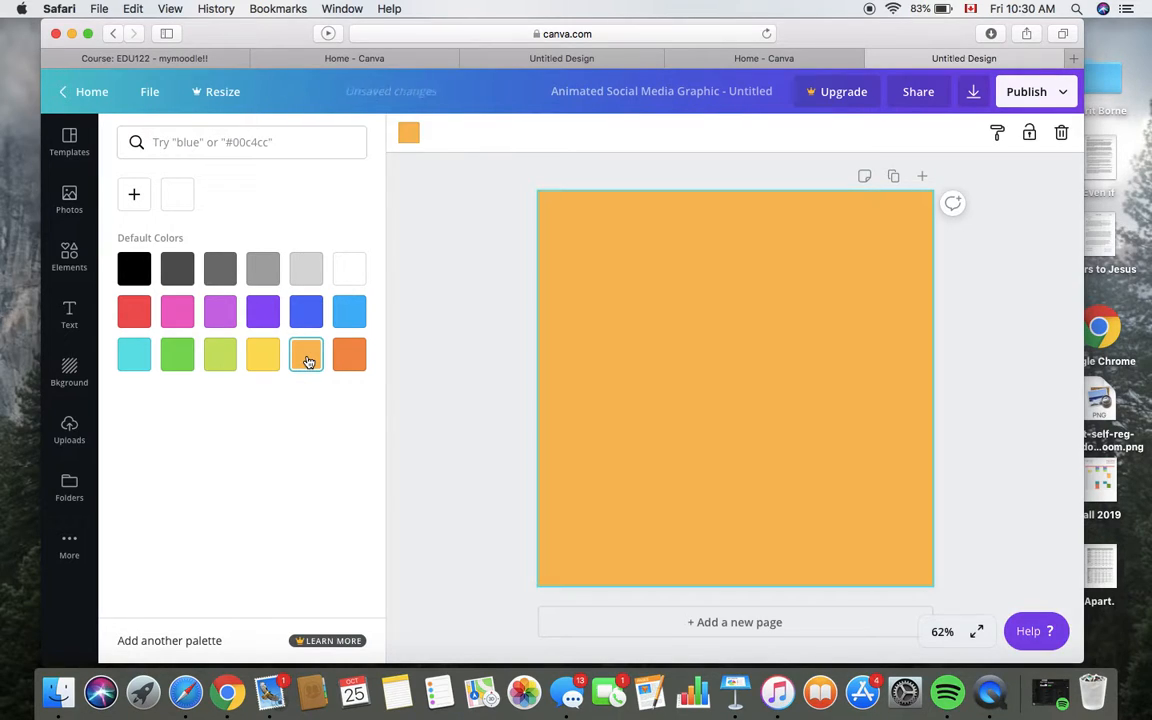
left_click(360, 353)
left_click(263, 314)
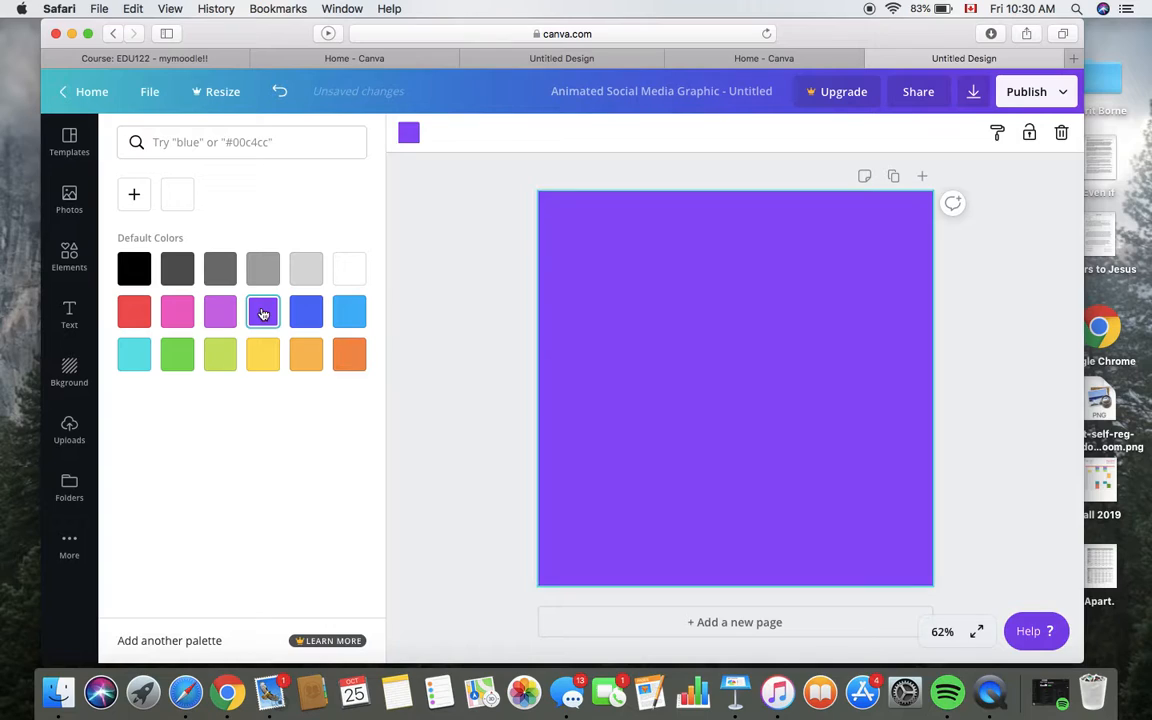
left_click(308, 359)
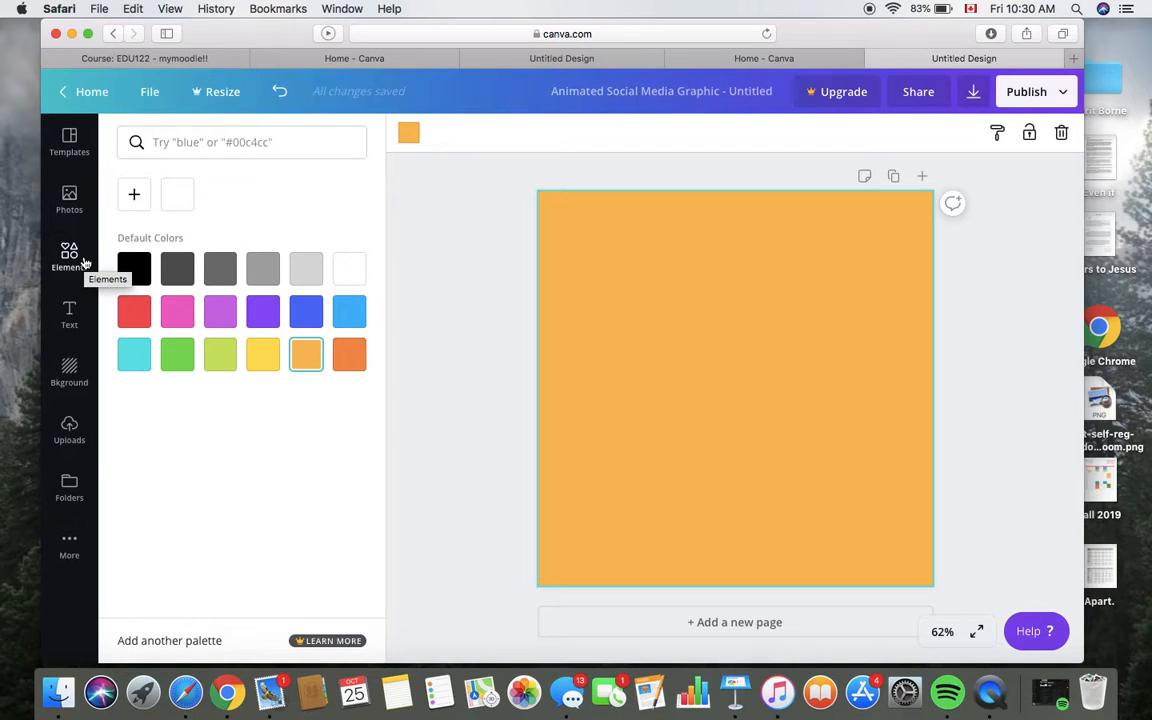
Step: Add the recently used Christmas tree photo and place it in the upper part of the page
left_click(69, 197)
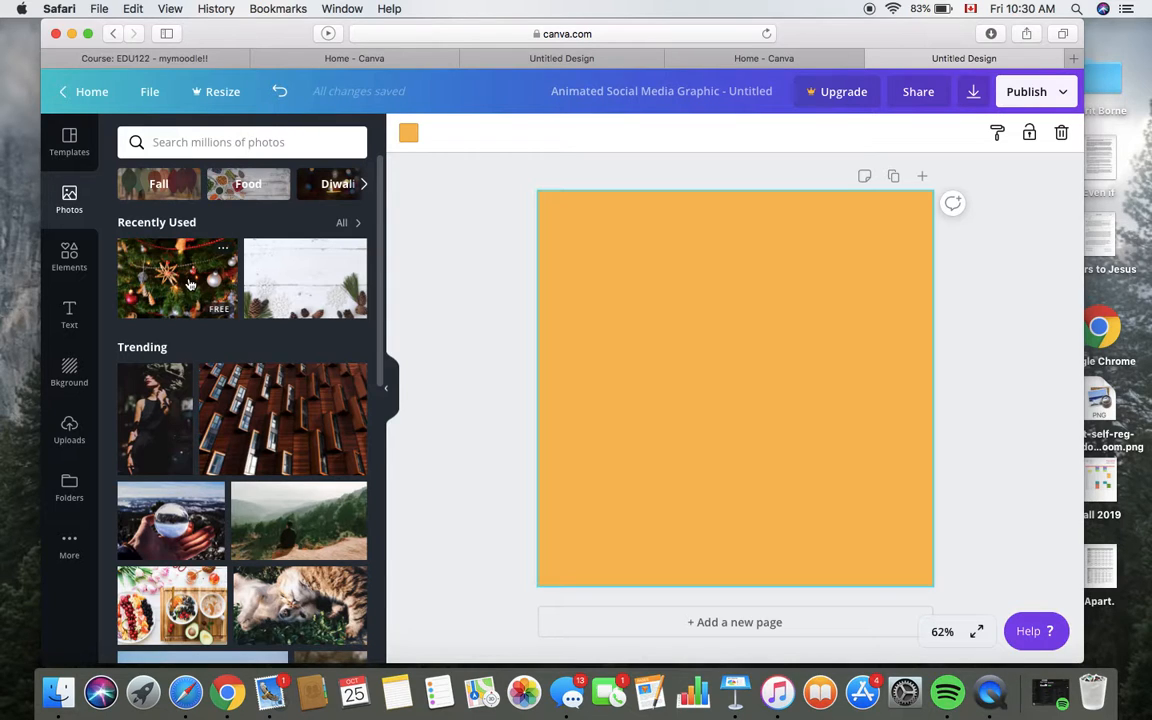
left_click_drag(190, 285, 634, 284)
left_click_drag(733, 335, 726, 302)
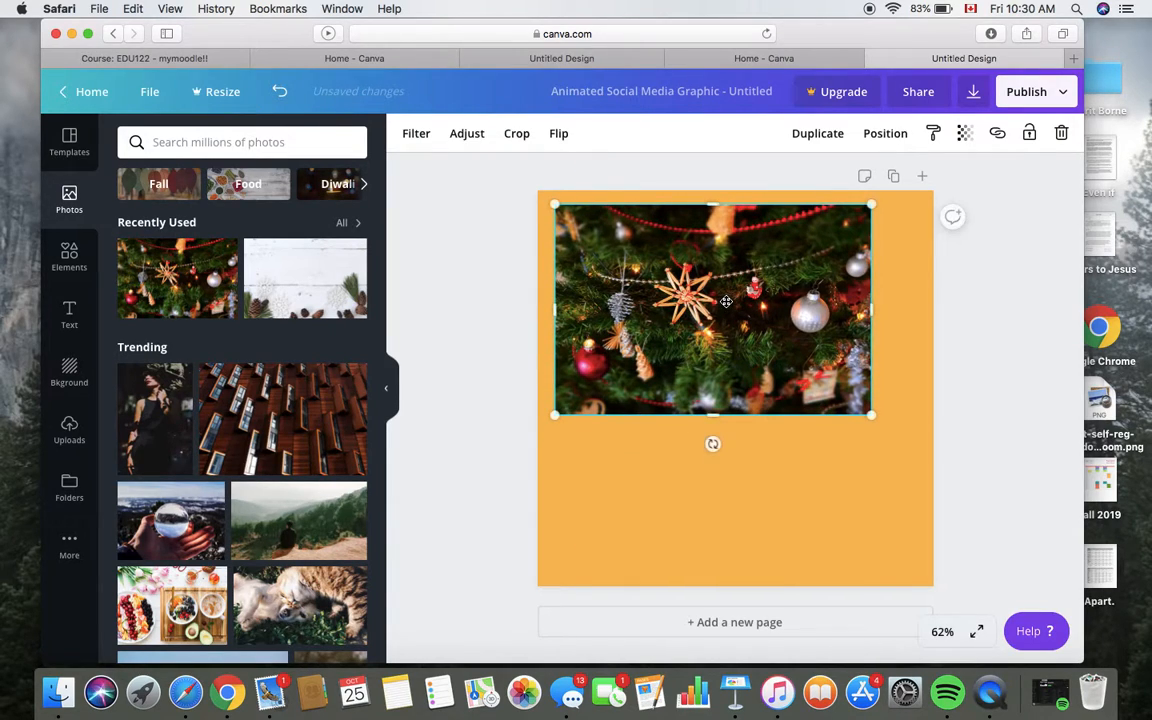
scroll(224, 395, "down", 1)
scroll(224, 395, "up", 1)
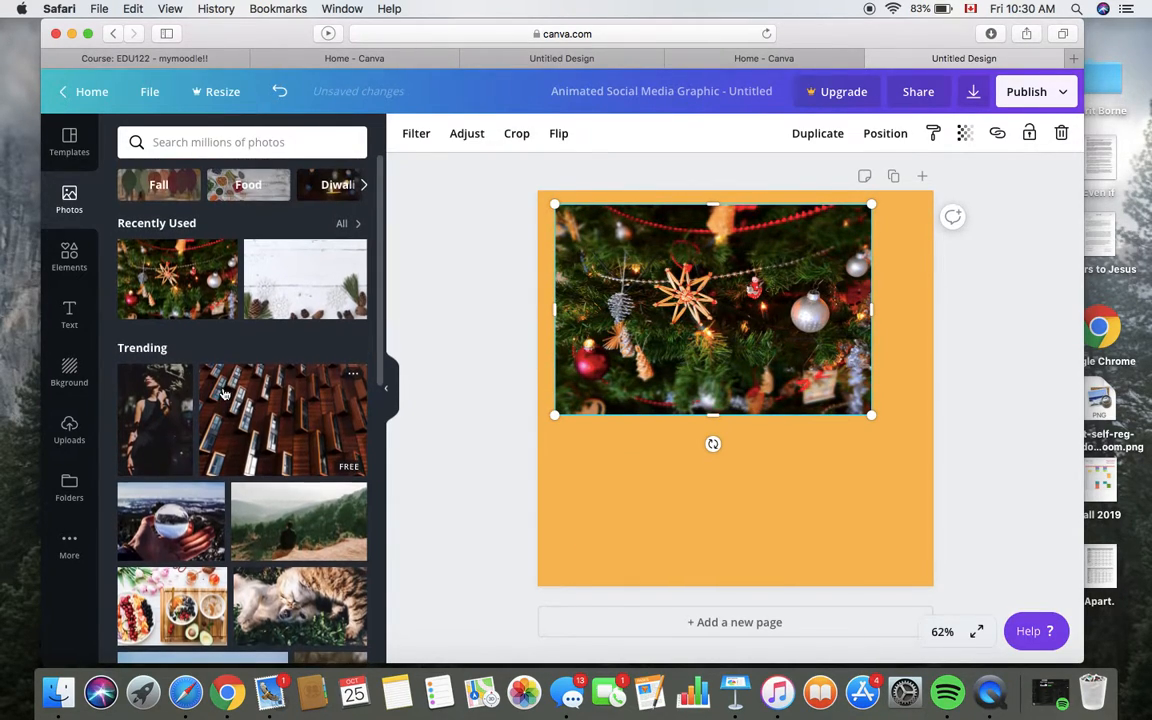
Step: Put the Christmas tree photo into a circular frame that overhangs the page's upper-left corner
left_click(69, 257)
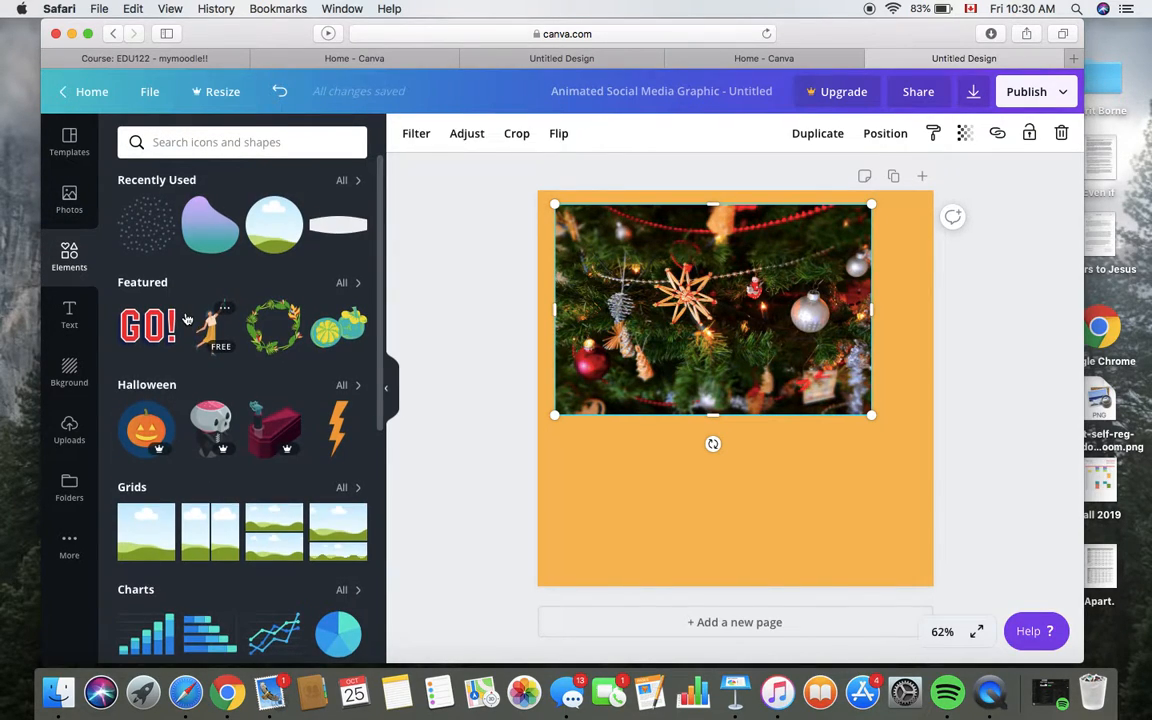
scroll(257, 465, "down", 6)
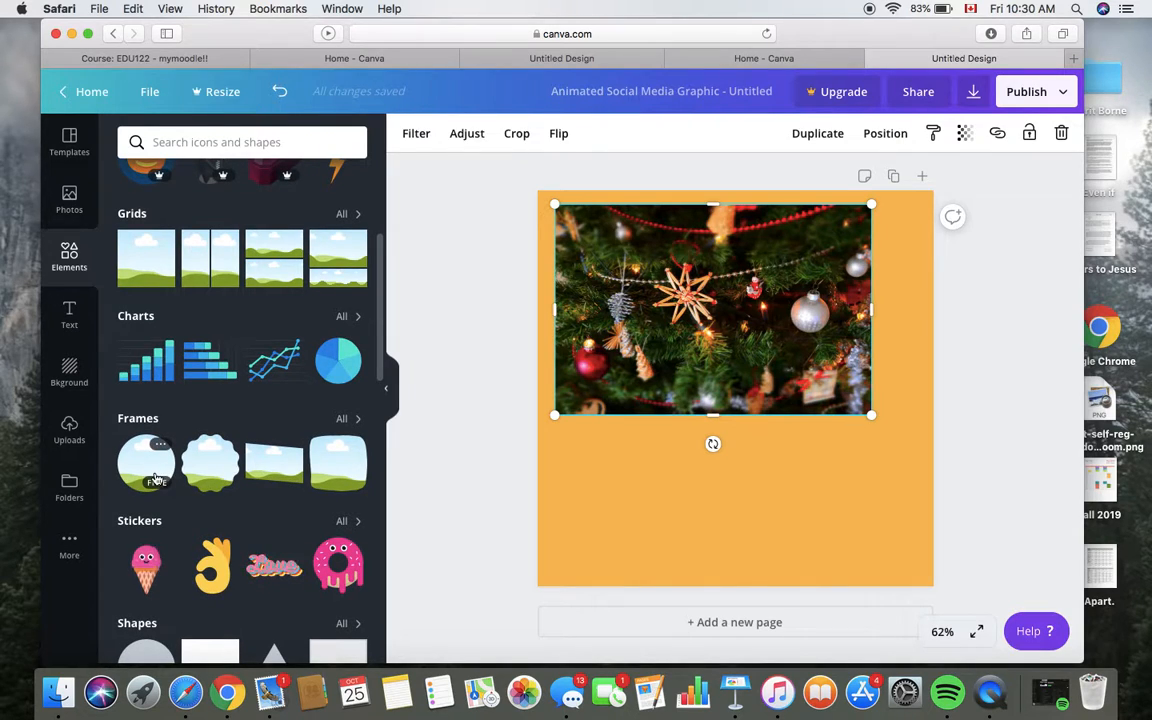
left_click(155, 480)
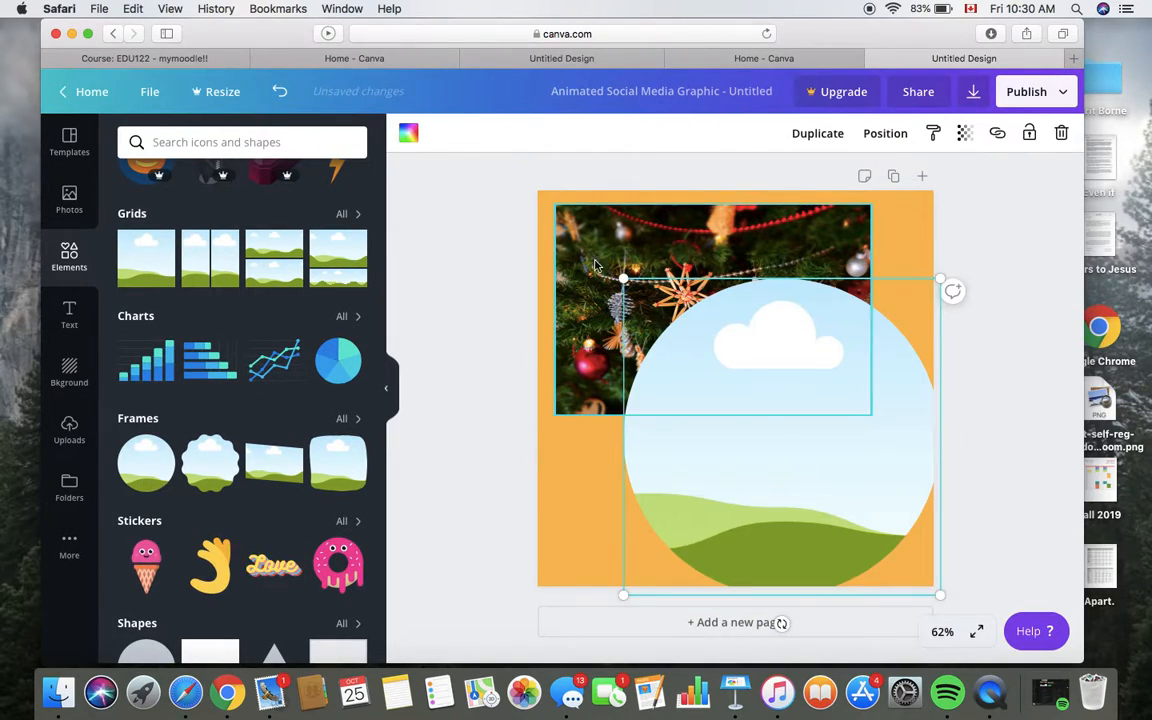
left_click(591, 257)
left_click_drag(591, 257, 559, 238)
left_click_drag(797, 458, 802, 463)
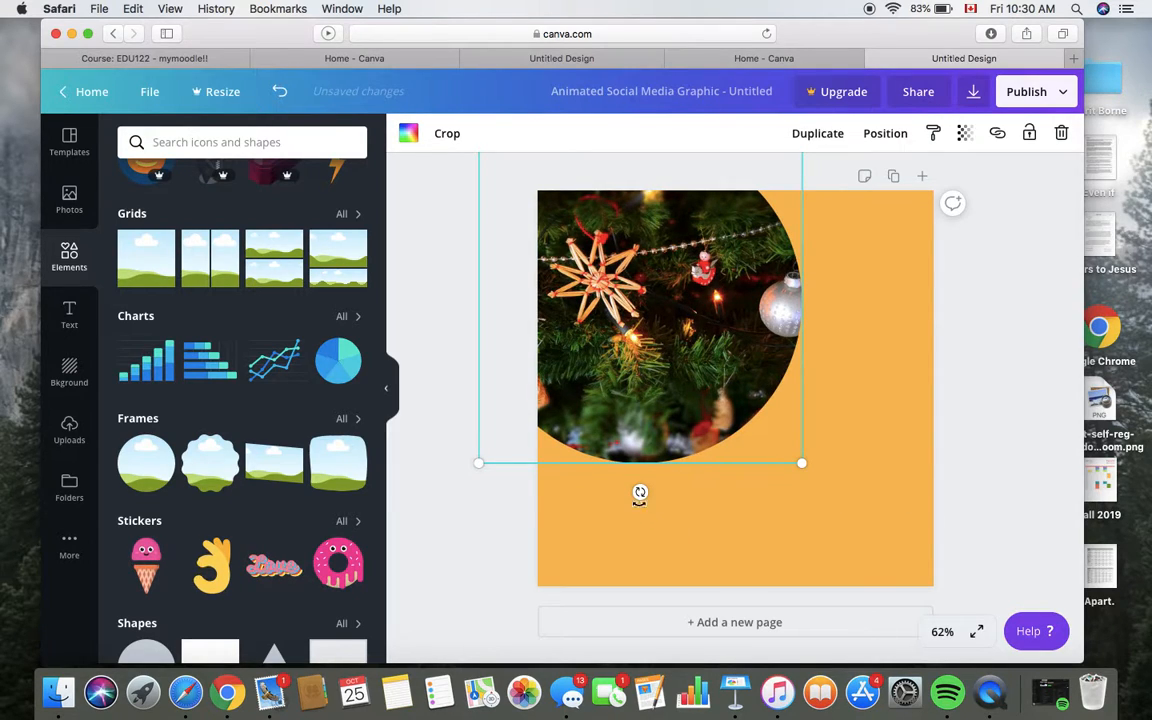
Step: Rotate the framed photo slightly clockwise and shrink it a little toward the page's upper-left corner
left_click_drag(641, 492, 586, 481)
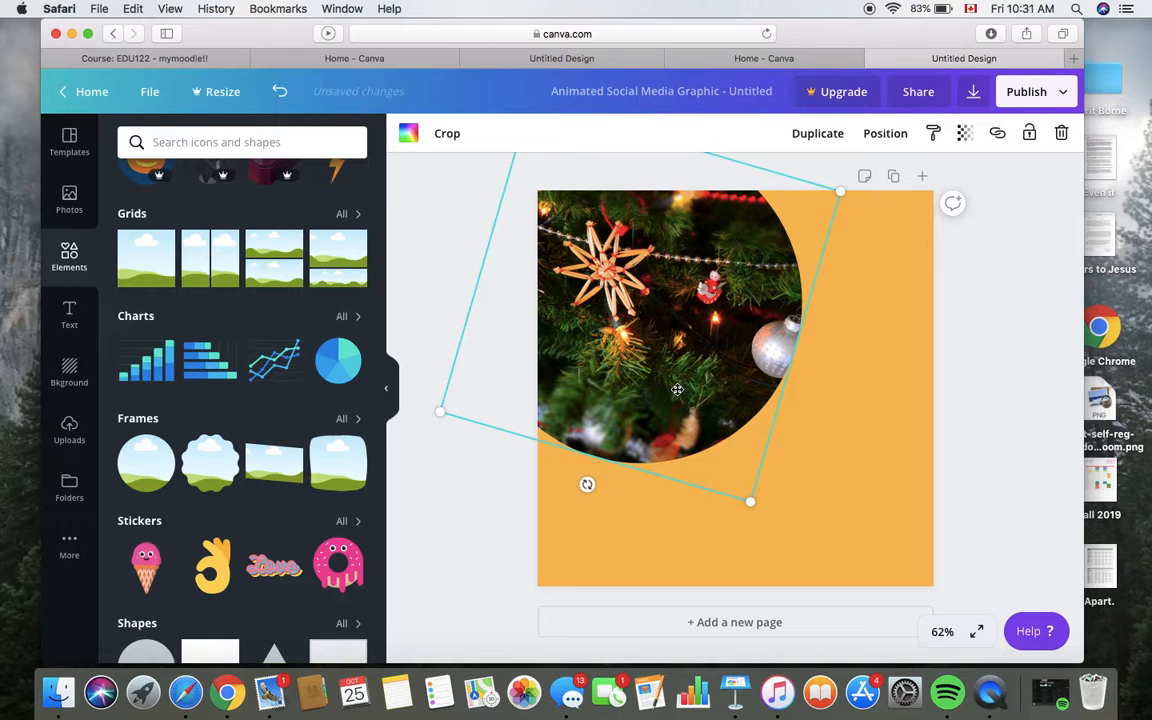
left_click(828, 404)
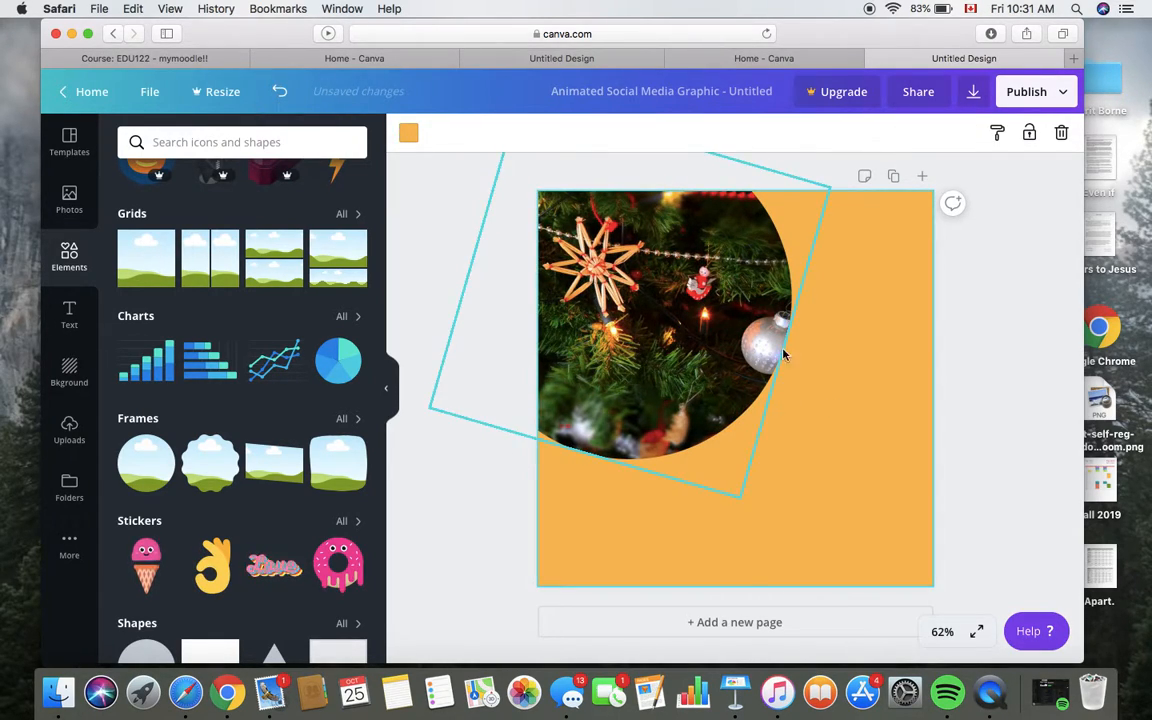
left_click(728, 484)
left_click_drag(739, 500, 722, 478)
left_click(835, 475)
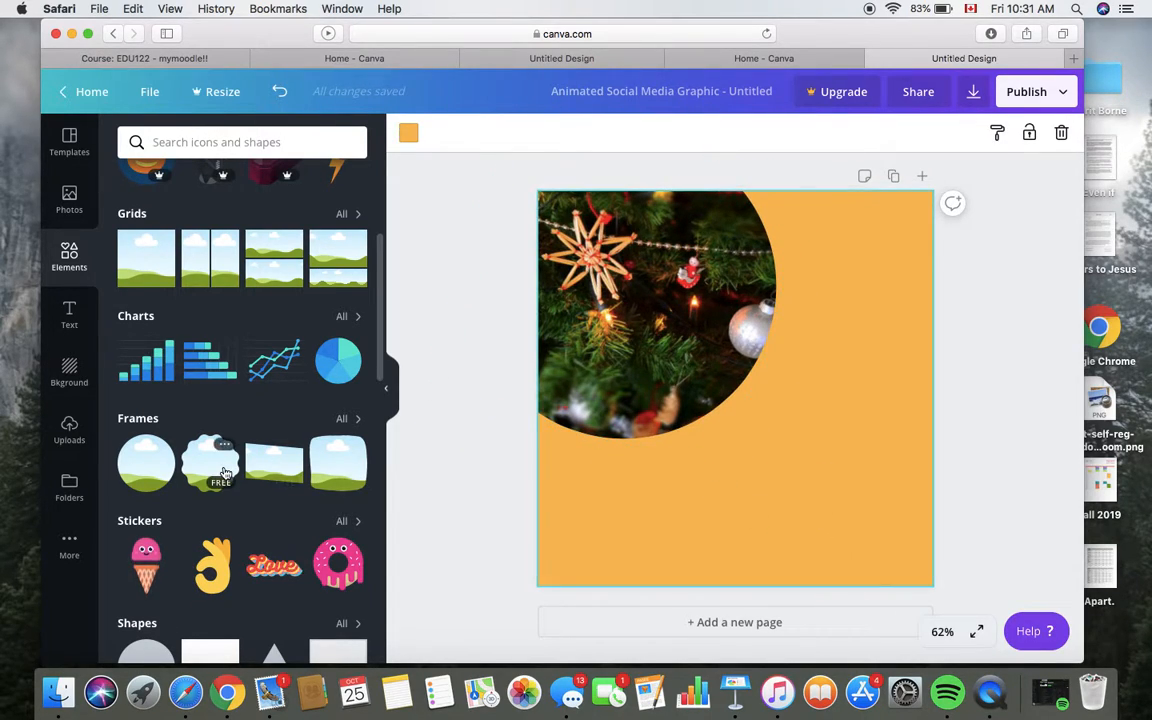
Step: Add the yellow-to-blue blob from the Gradients elements and place it over the page's upper-right area, overlapping the photo
scroll(225, 470, "down", 3)
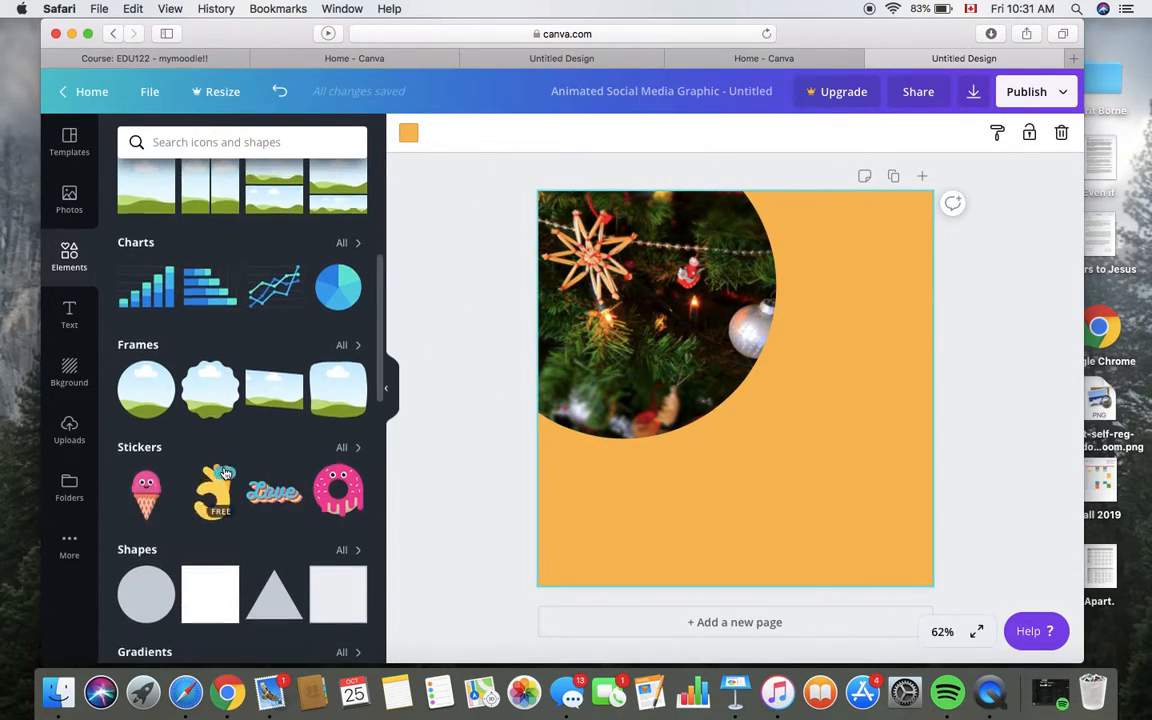
scroll(225, 470, "down", 10)
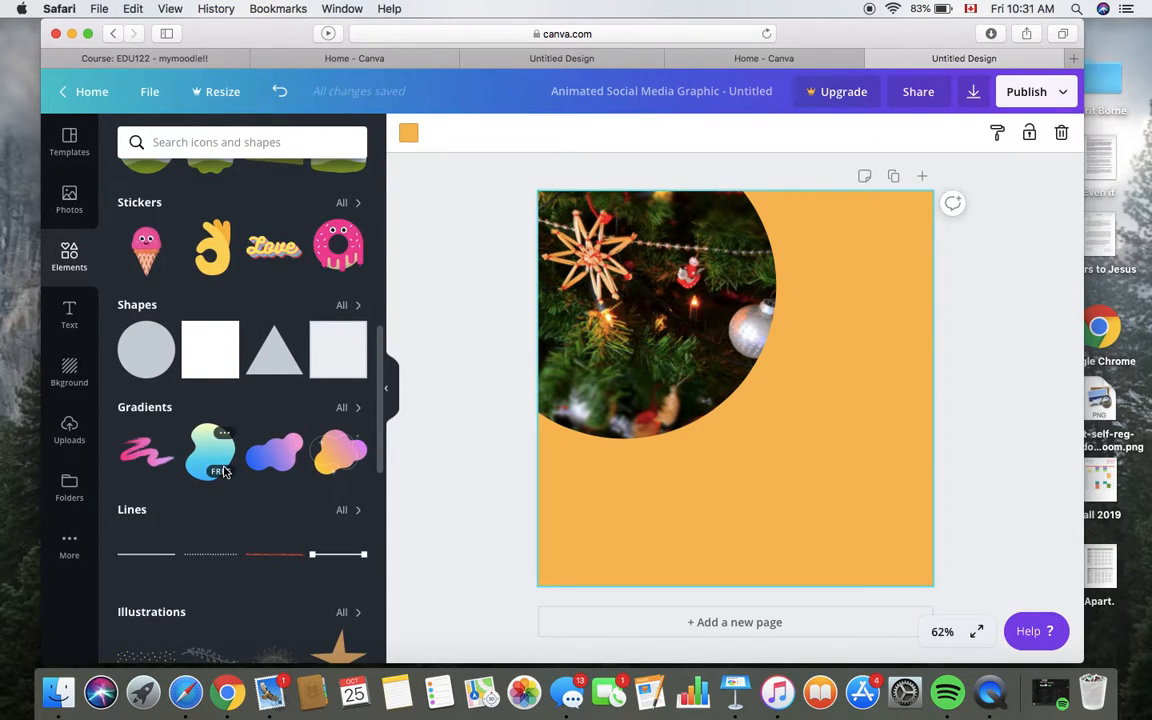
scroll(225, 470, "up", 9)
scroll(225, 470, "down", 7)
scroll(224, 472, "up", 13)
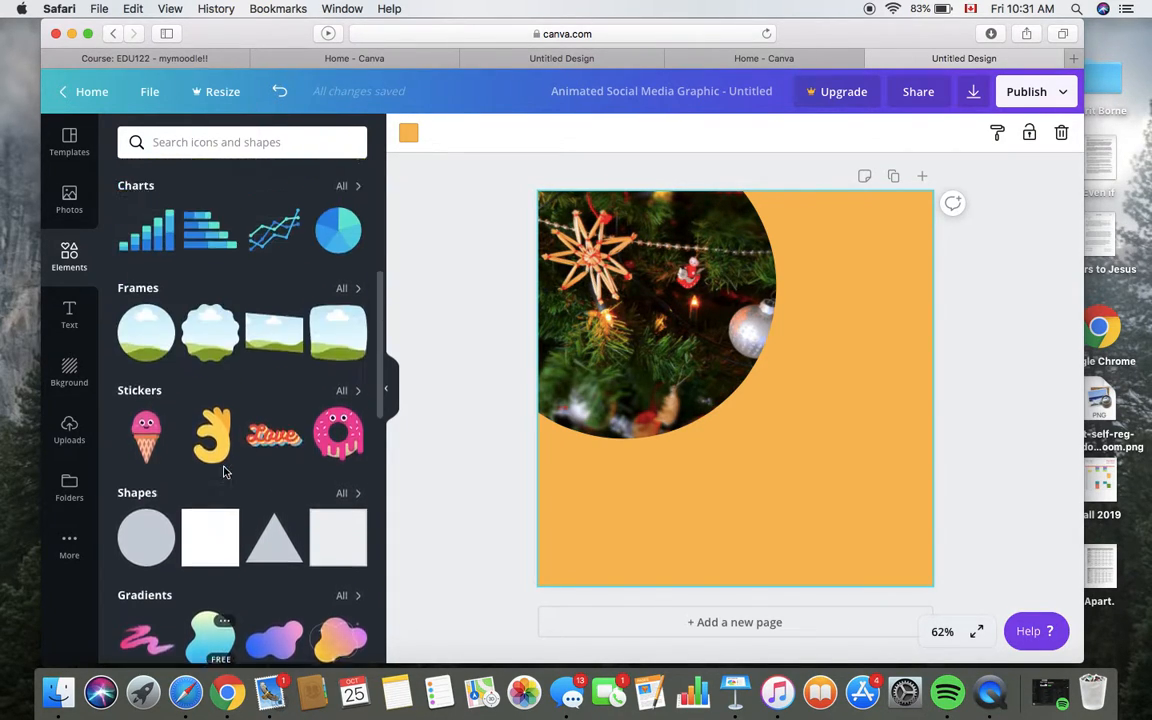
scroll(224, 472, "down", 10)
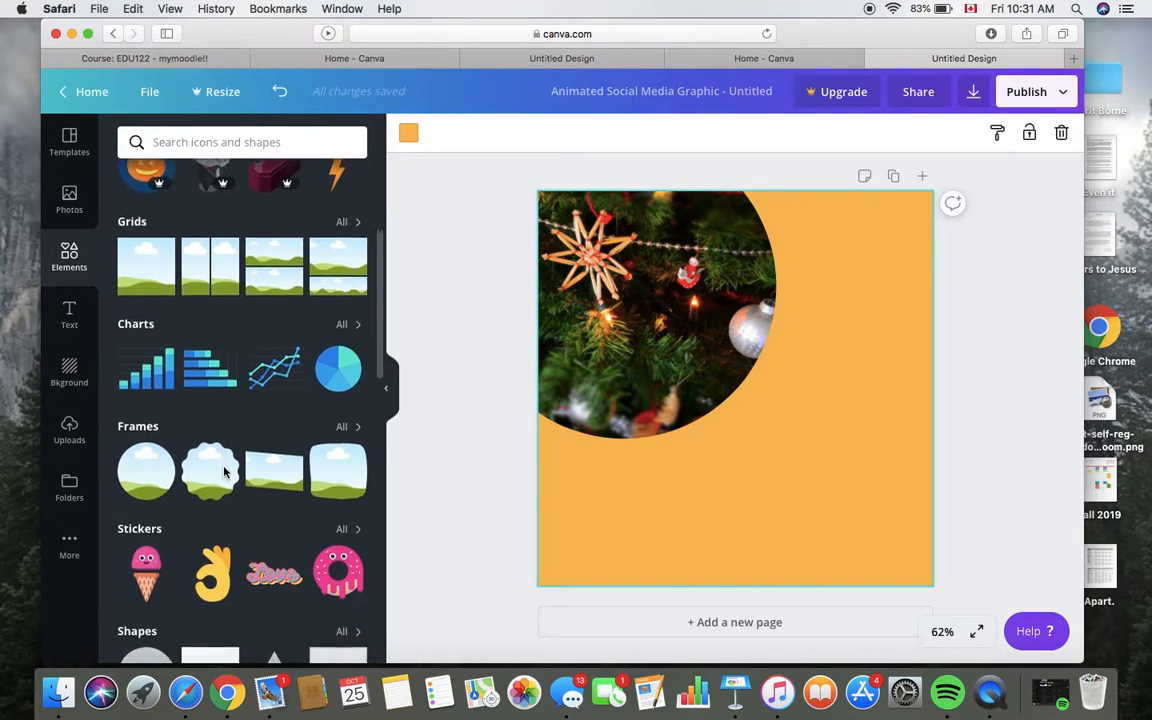
scroll(225, 473, "down", 5)
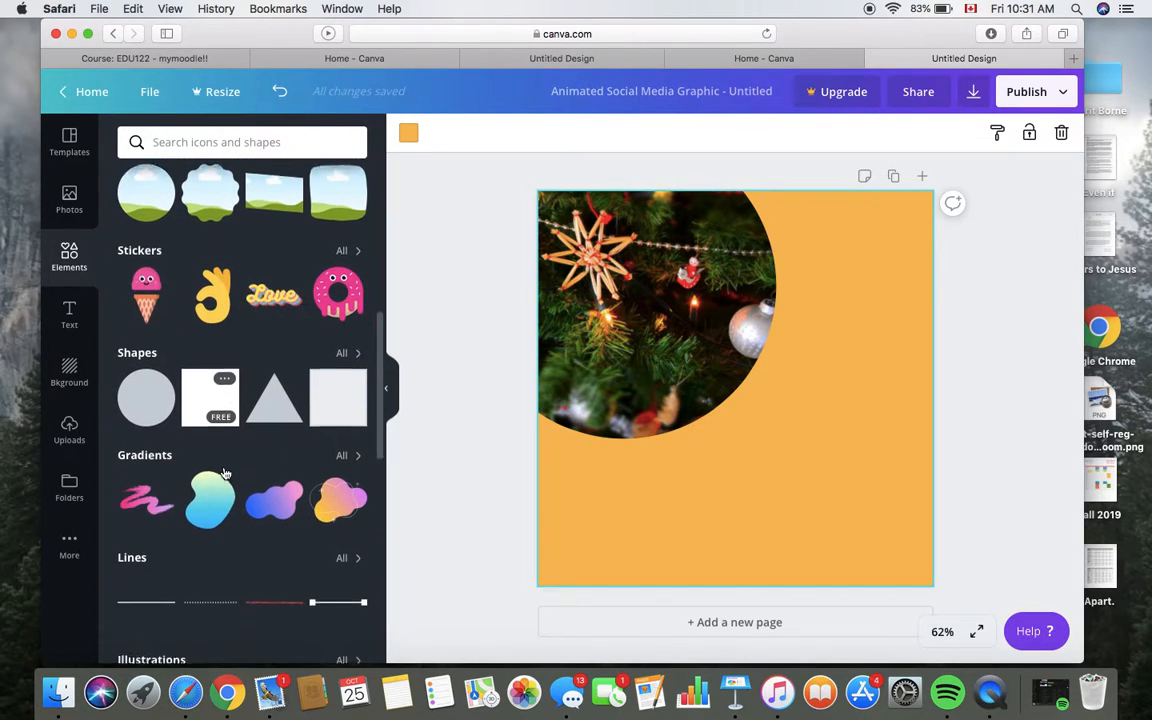
left_click(342, 405)
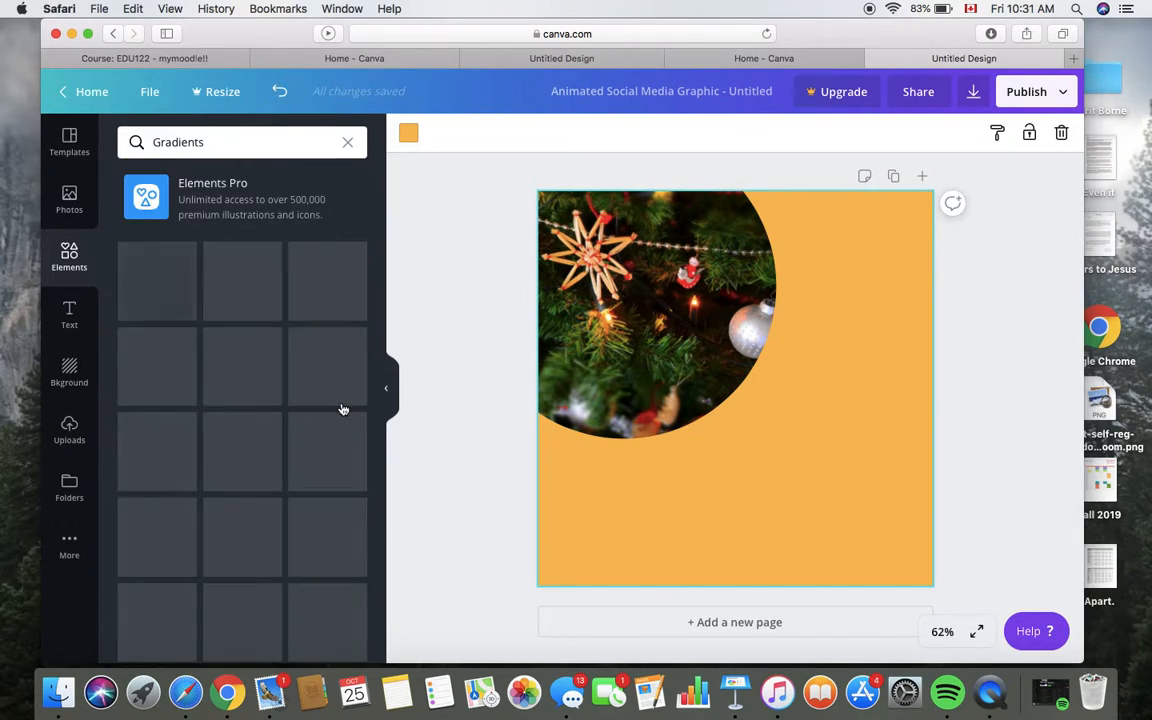
scroll(342, 407, "down", 1)
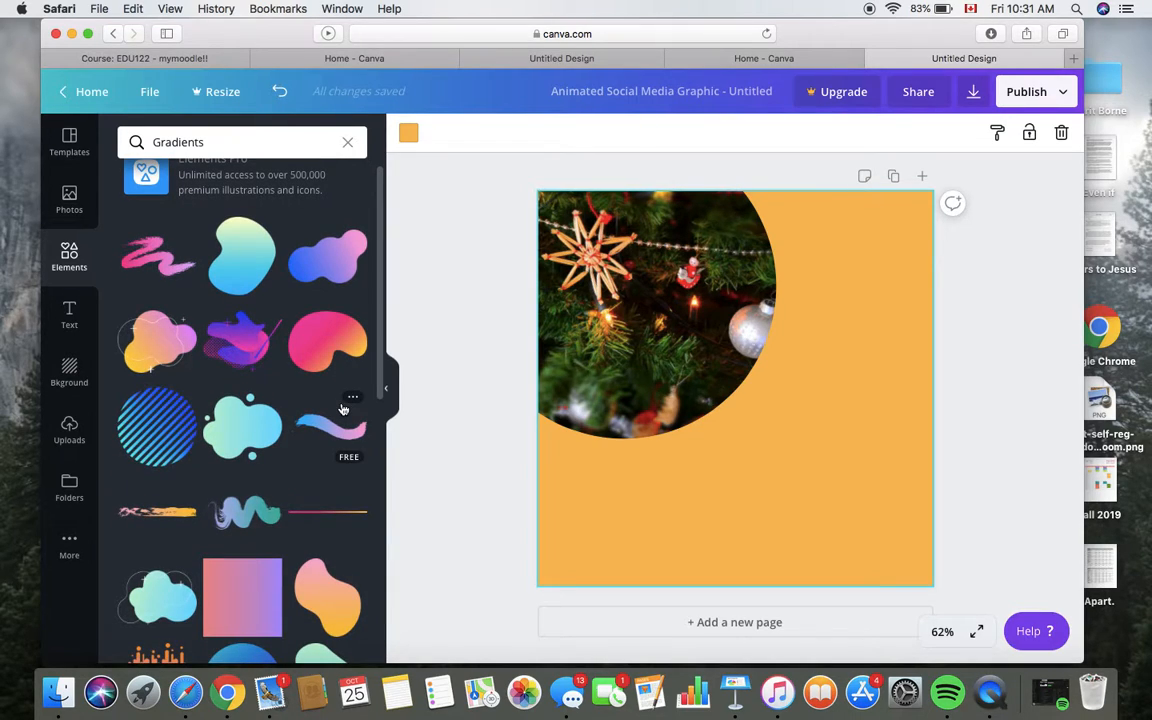
left_click(236, 296)
left_click_drag(712, 424, 785, 376)
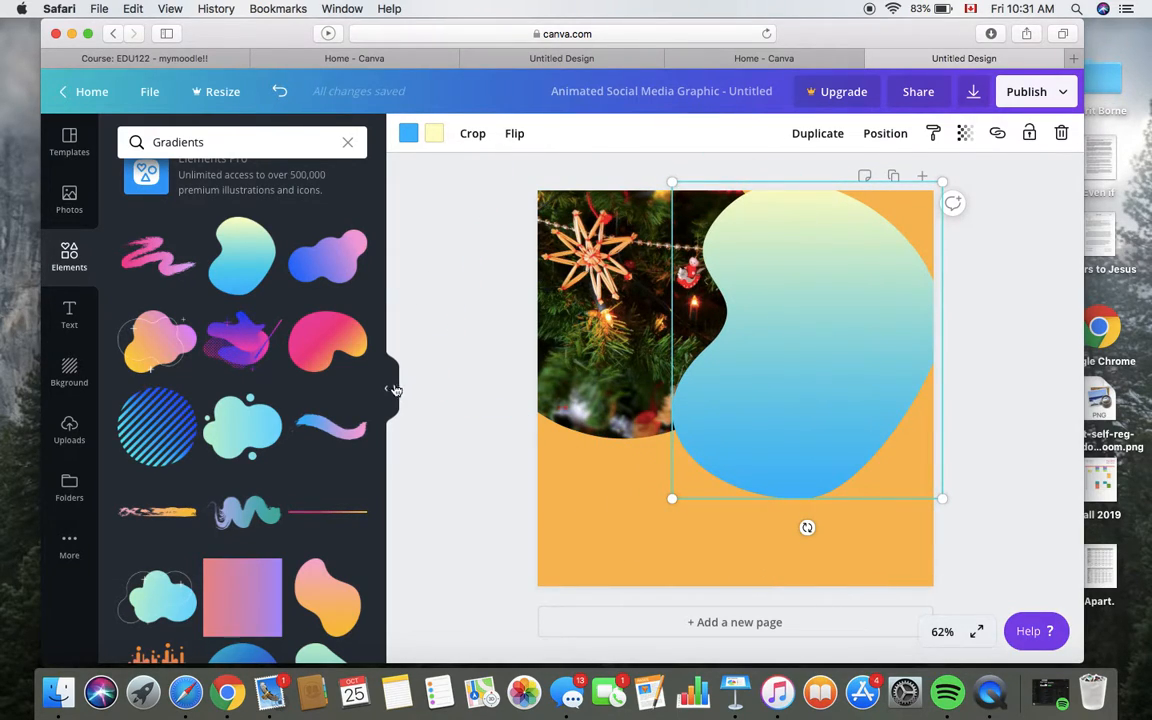
Step: Recolor the gradient blob so its blue becomes red and its pale yellow becomes light orange
left_click(390, 389)
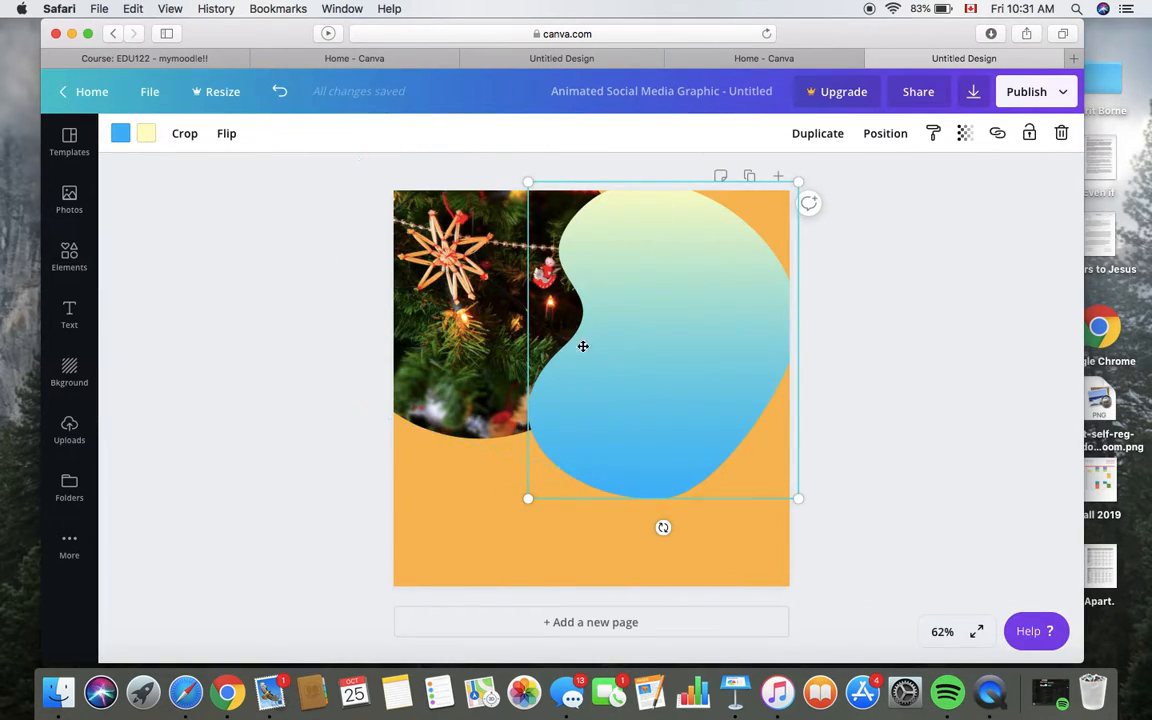
left_click(121, 133)
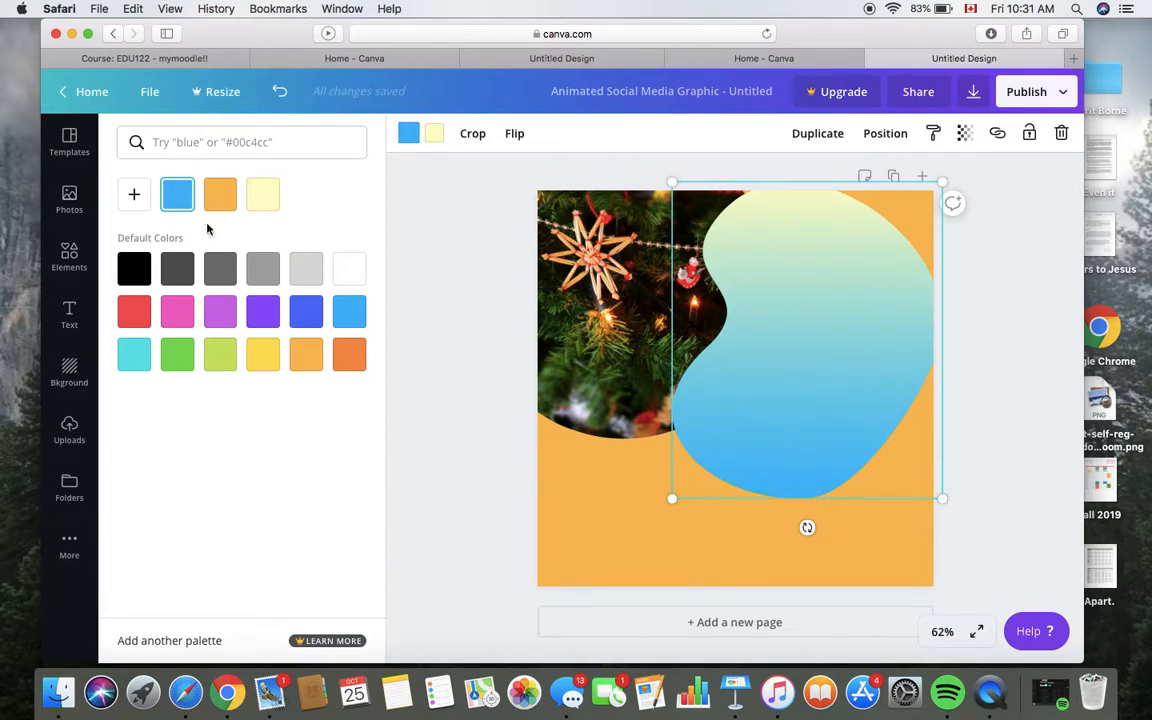
left_click(134, 313)
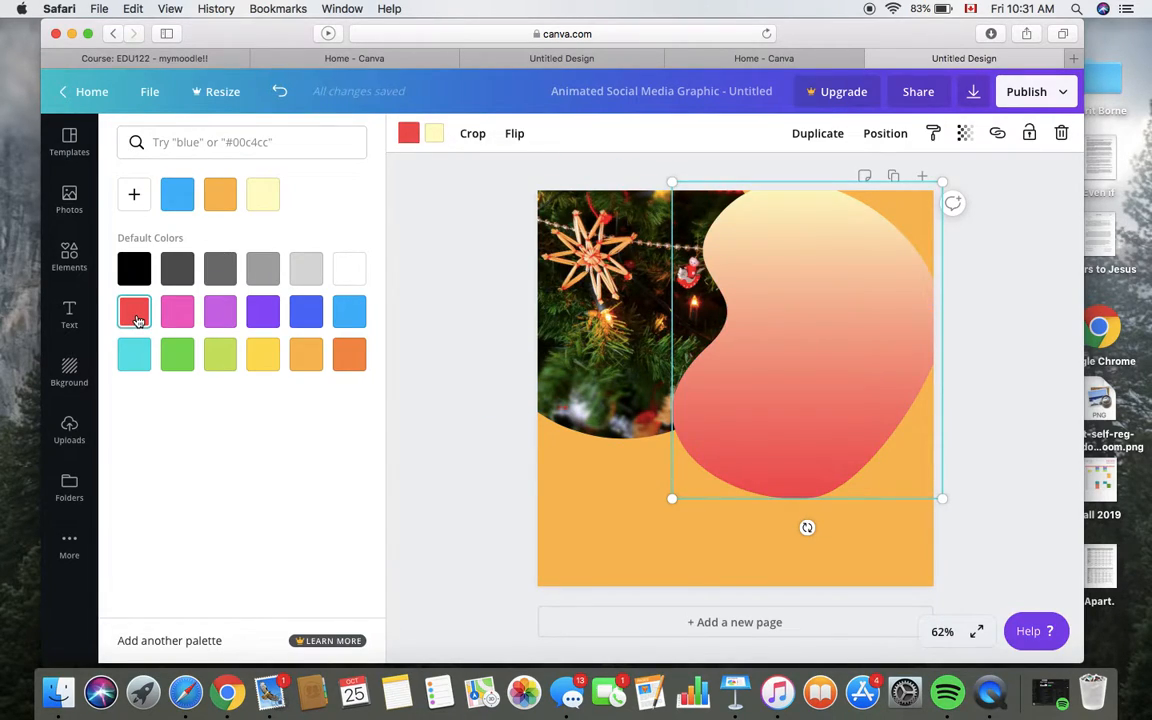
left_click(432, 134)
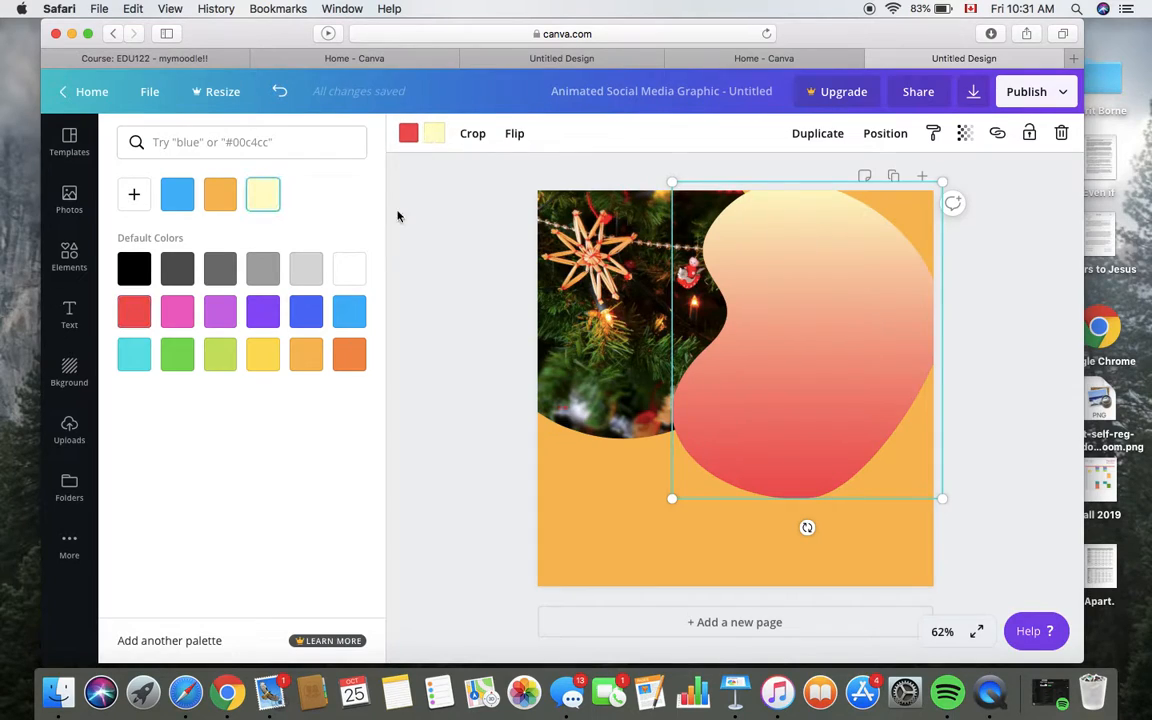
left_click(347, 356)
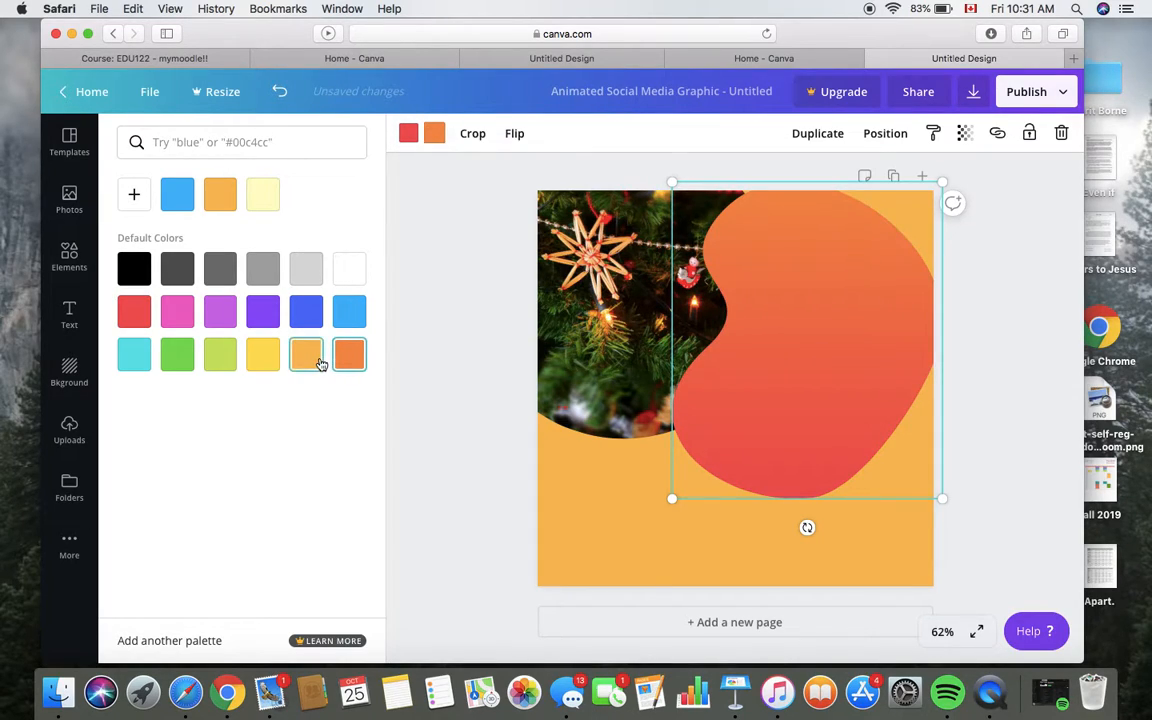
left_click(321, 364)
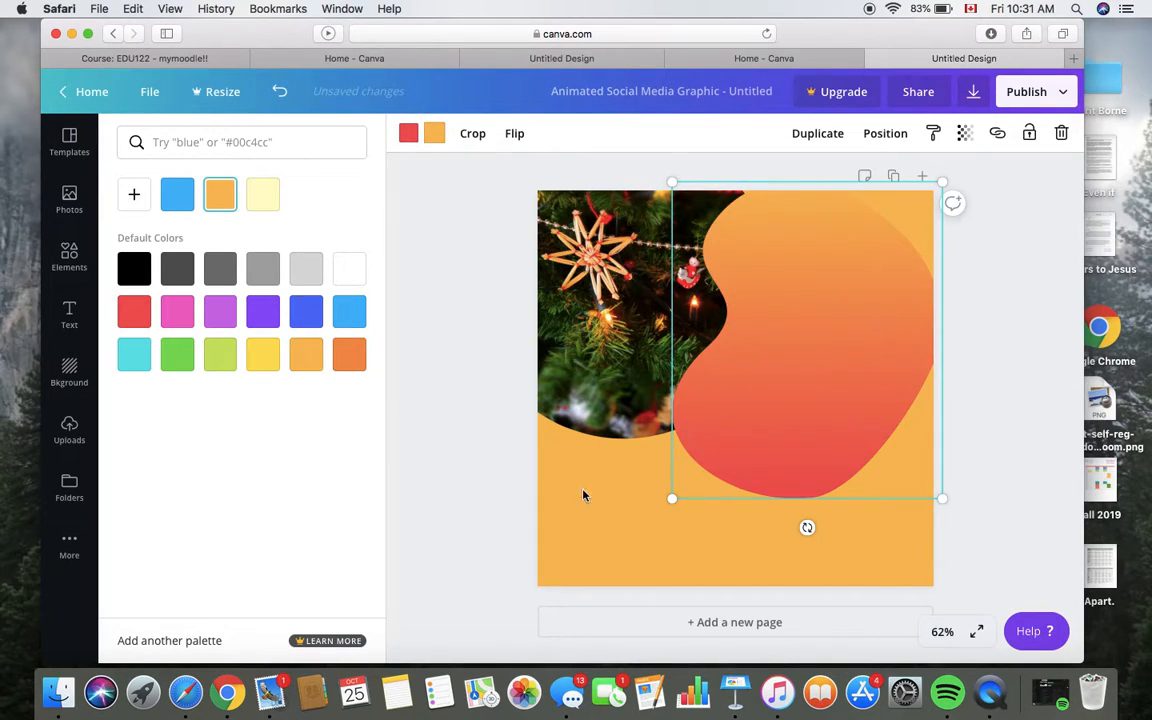
Step: Rotate the gradient blob counterclockwise and move it into the page's upper-right corner, overhanging the edges
left_click(581, 492)
left_click(660, 450)
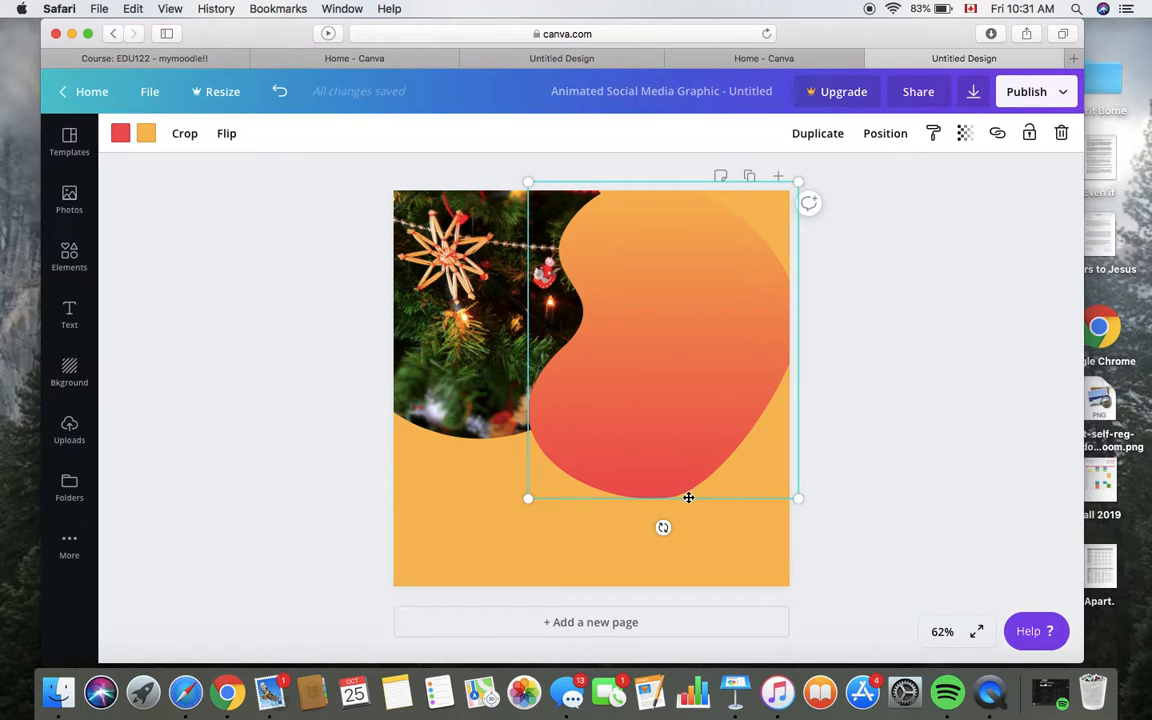
left_click_drag(663, 527, 802, 411)
left_click_drag(715, 425, 751, 335)
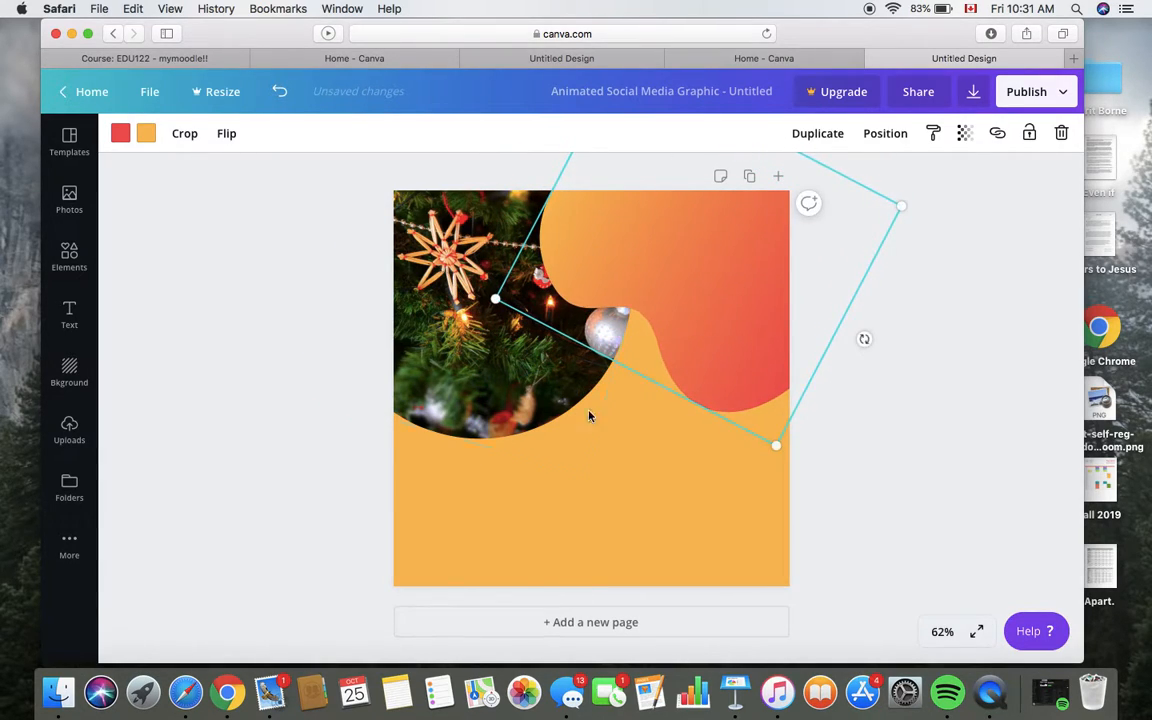
Step: Rotate the gradient blob clockwise and move it to the page's lower-right corner, with the framed photo in the lower-left corner
left_click(511, 385)
left_click(704, 342)
left_click_drag(864, 340, 605, 414)
left_click_drag(680, 359, 695, 615)
left_click_drag(512, 380, 527, 588)
Step: Send the gradient blob one layer backward, behind the framed Christmas tree photo
left_click(722, 455)
right_click(722, 453)
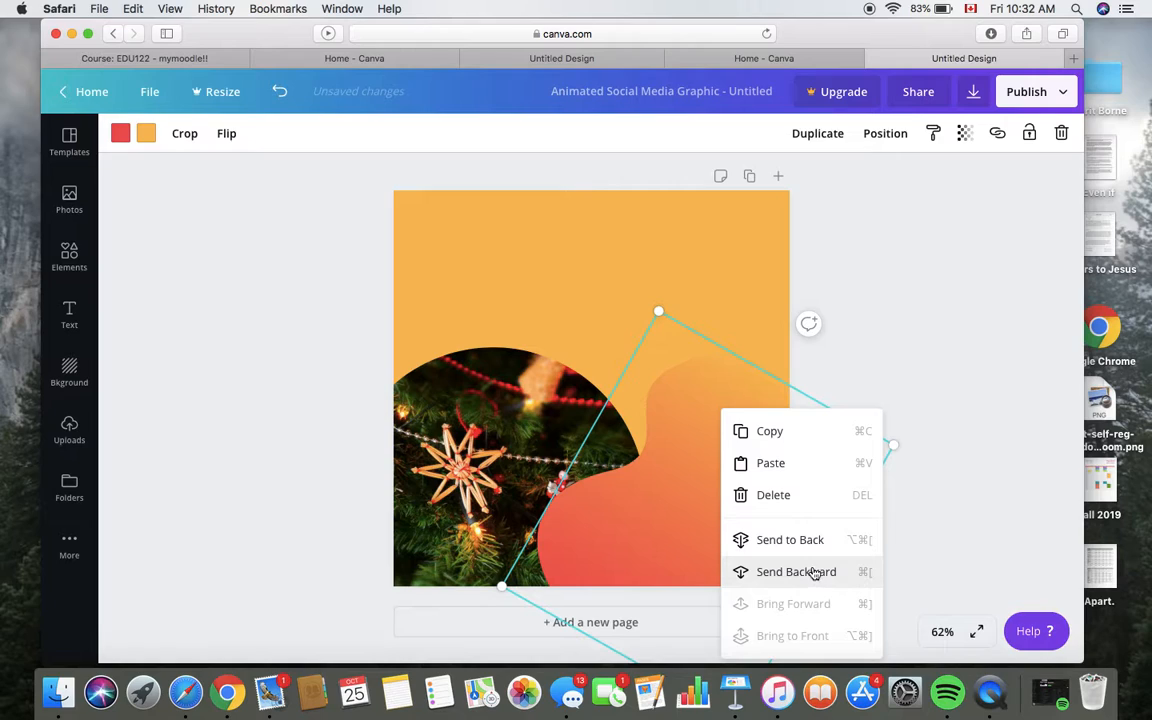
right_click(705, 517)
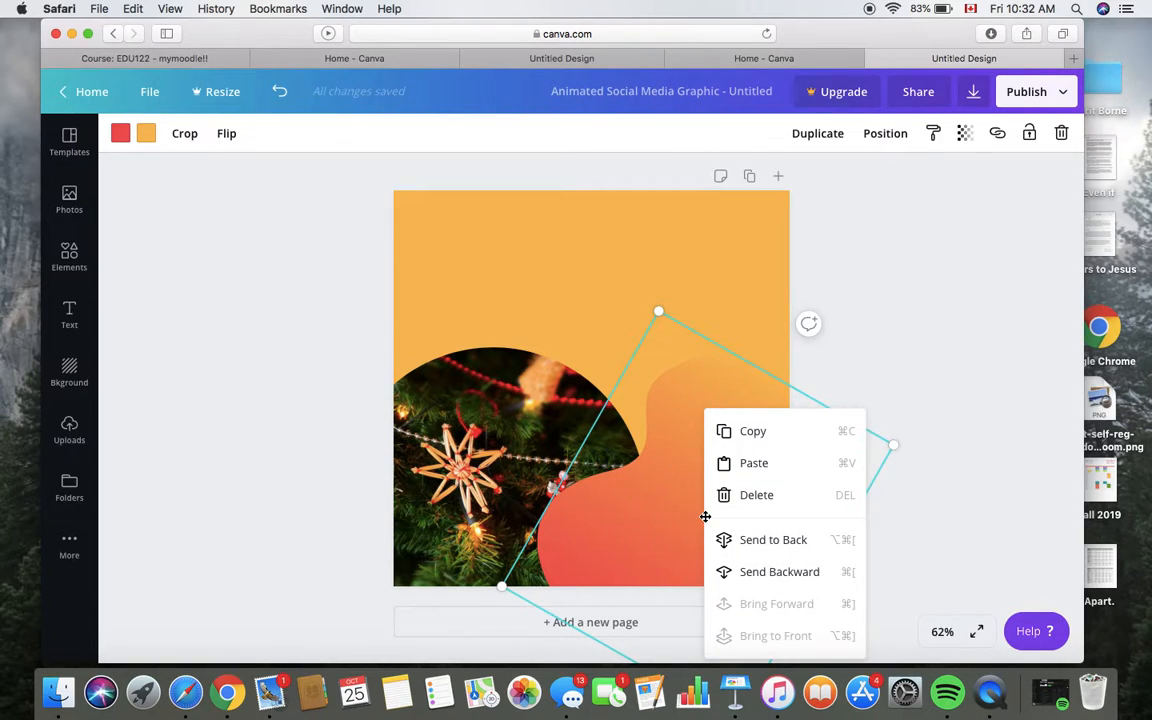
left_click(783, 572)
left_click(916, 397)
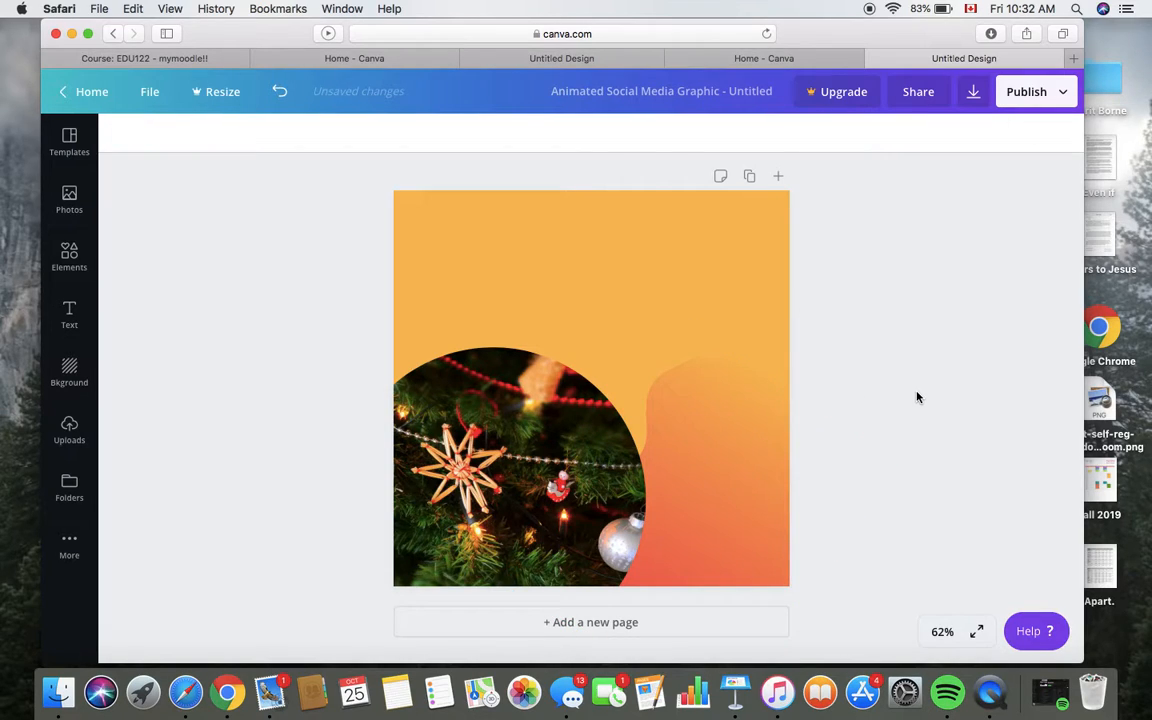
Step: Bring the gradient blob one layer forward, in front of the framed Christmas tree photo
right_click(720, 481)
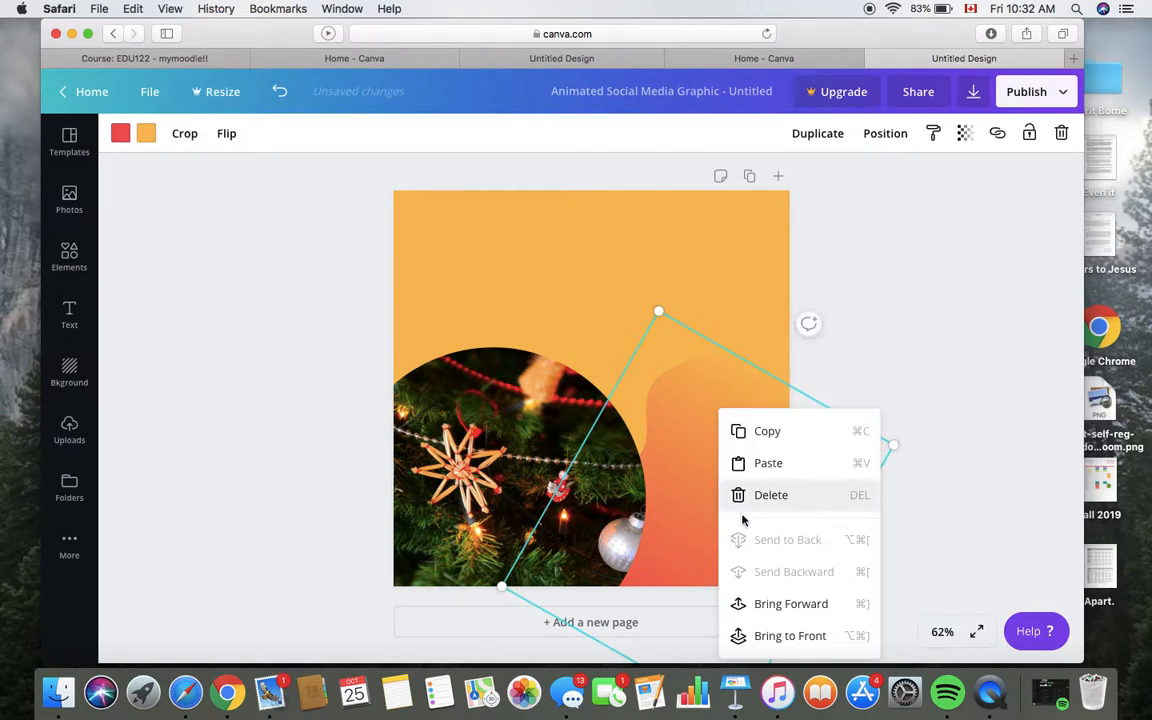
left_click(786, 605)
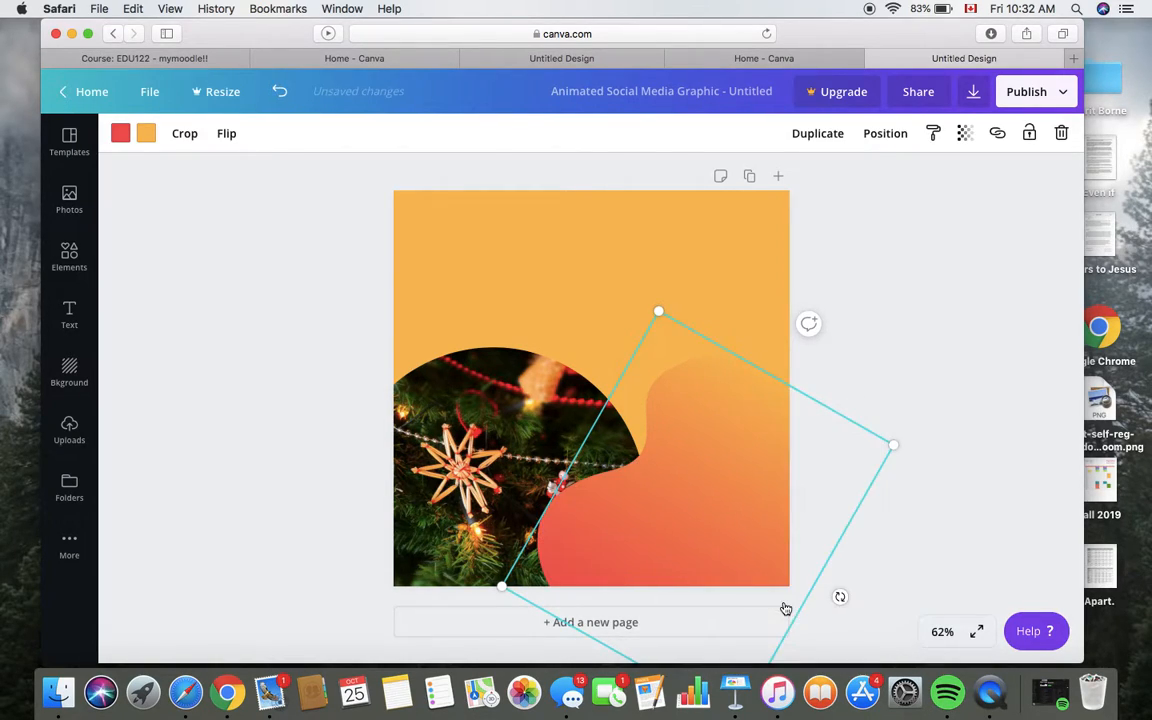
left_click(986, 335)
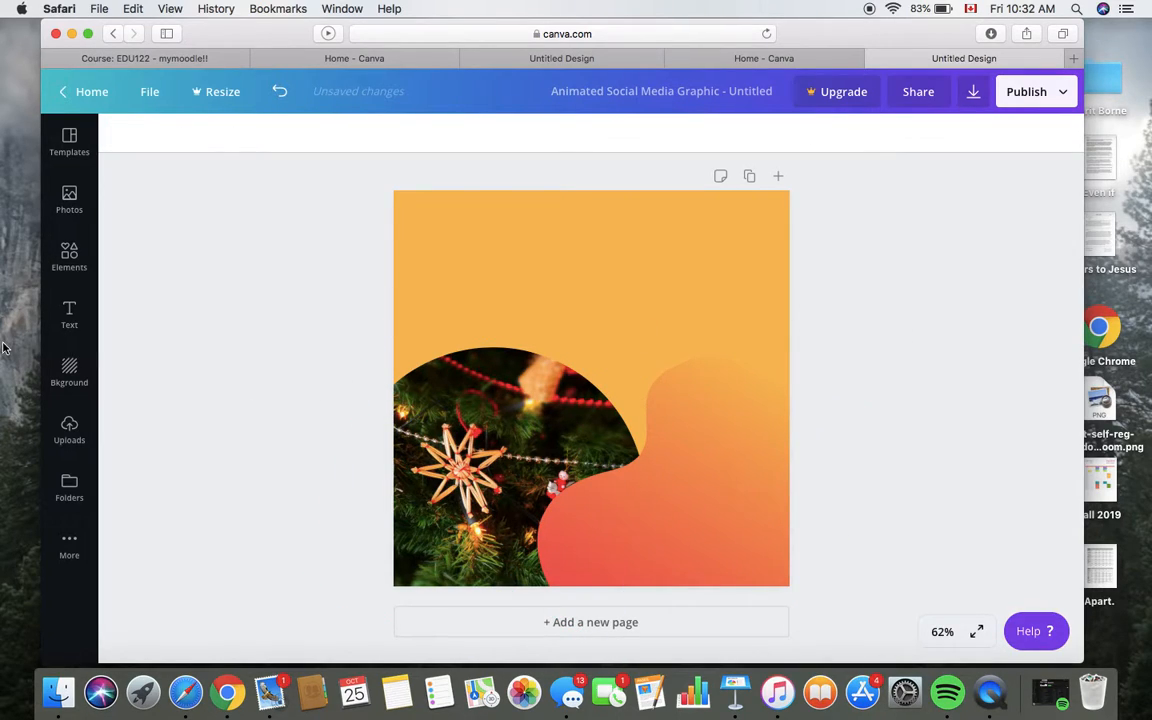
Step: Add a heading reading "hello" and place it on the orange area near the page's top
left_click(67, 320)
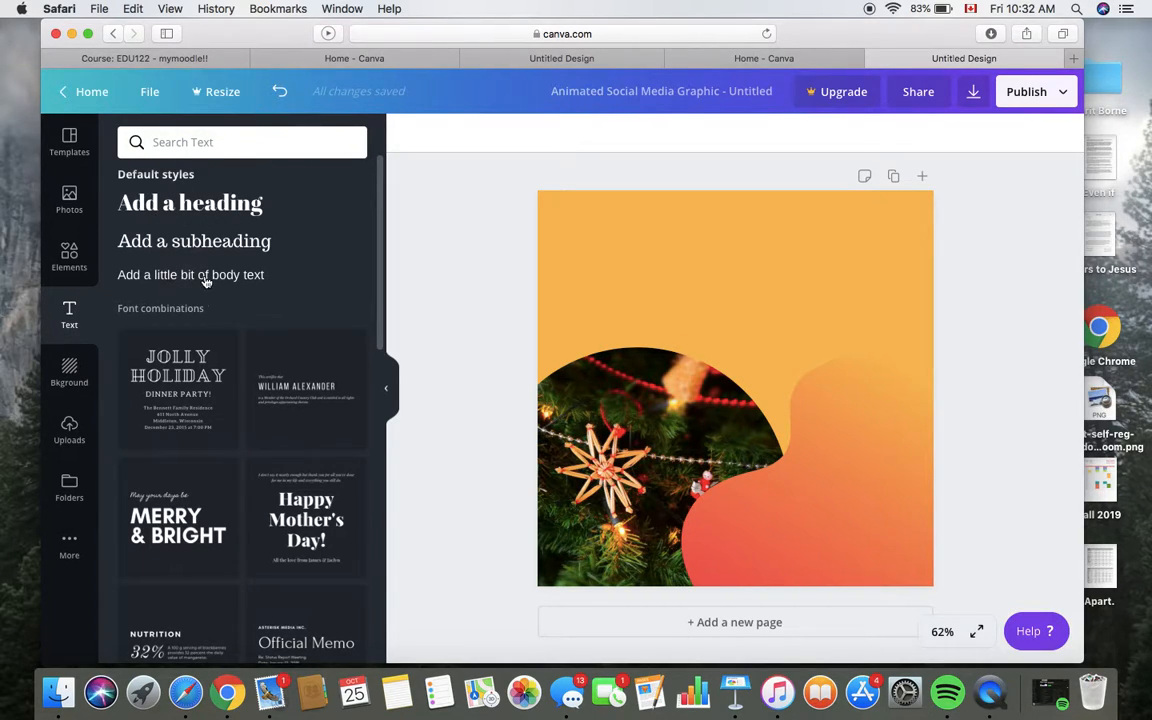
left_click(199, 206)
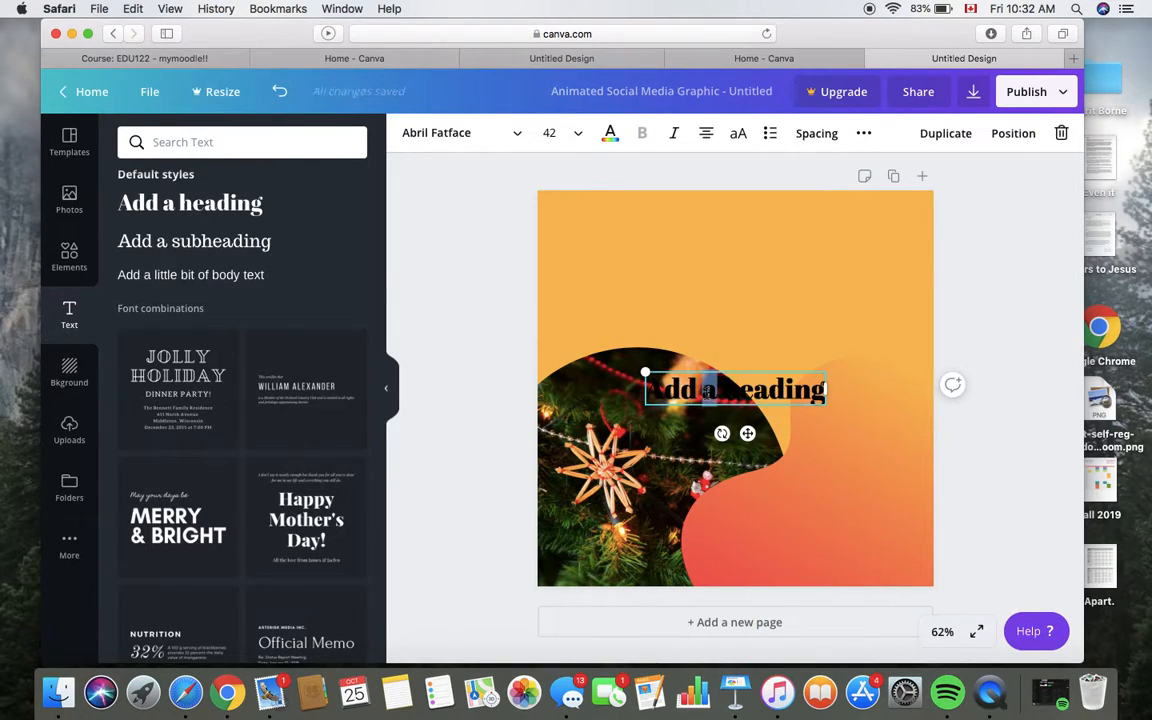
key("BackSpace")
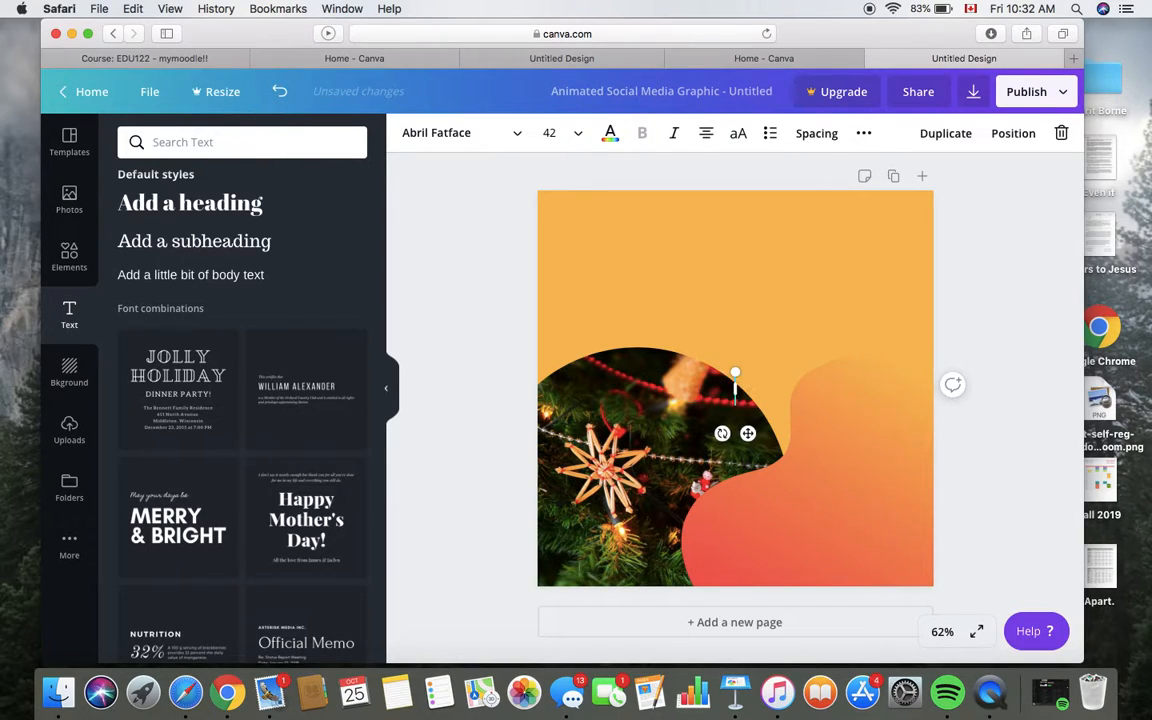
left_click(851, 290)
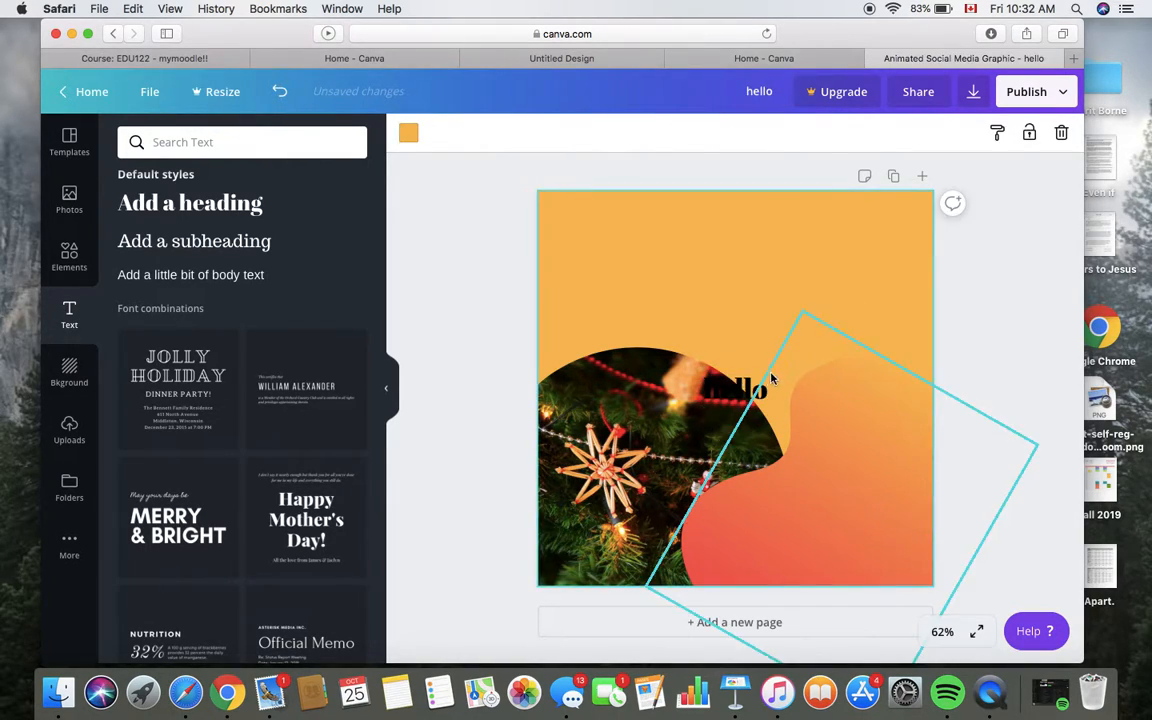
left_click_drag(736, 387, 776, 248)
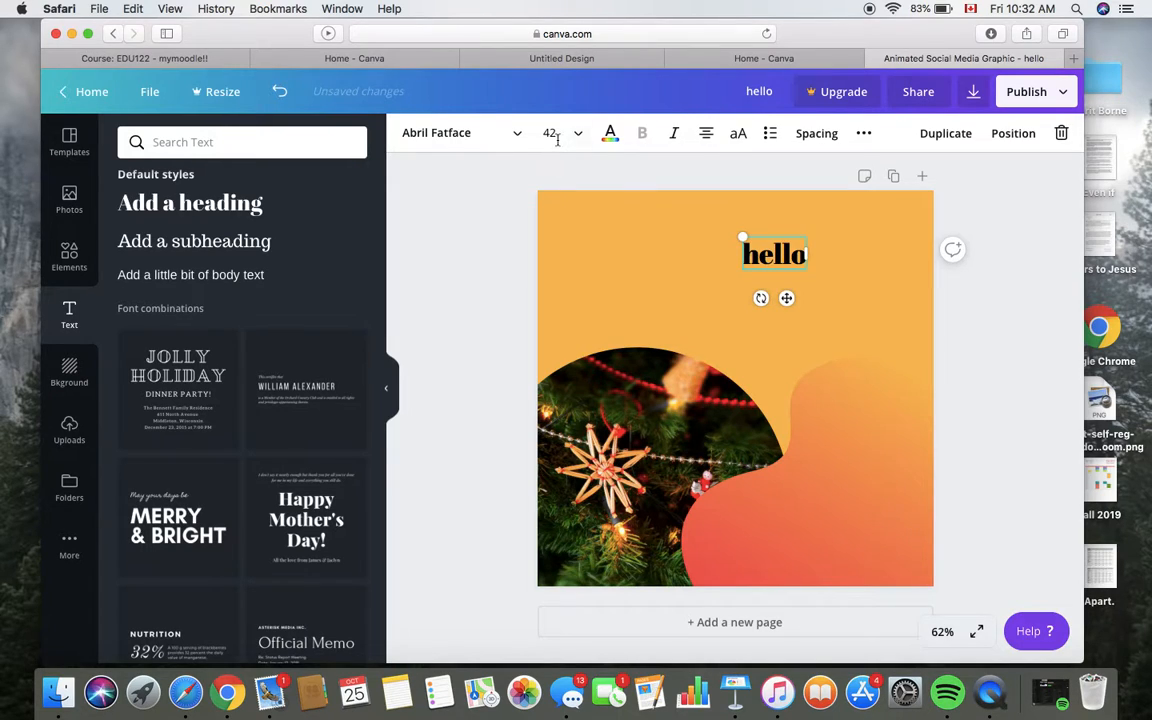
Step: Recolor the "hello" heading white after checking the font and size choices, and delete the heading
left_click(514, 137)
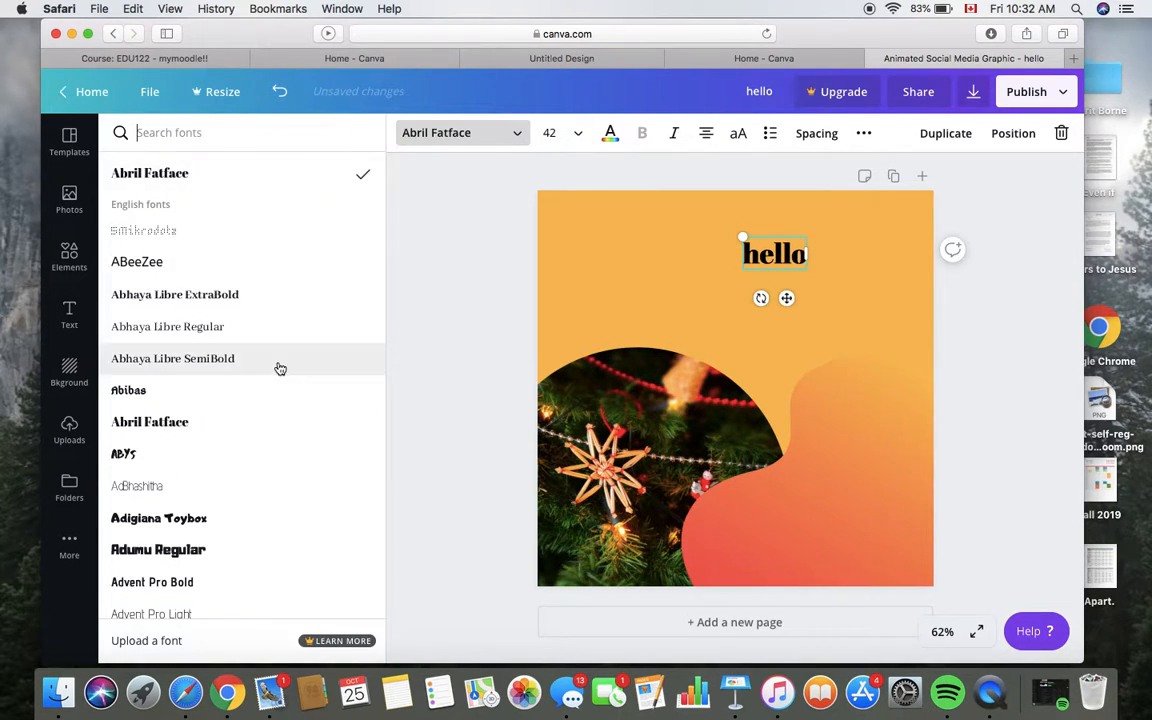
scroll(279, 368, "down", 1)
scroll(279, 369, "down", 5)
scroll(279, 369, "up", 7)
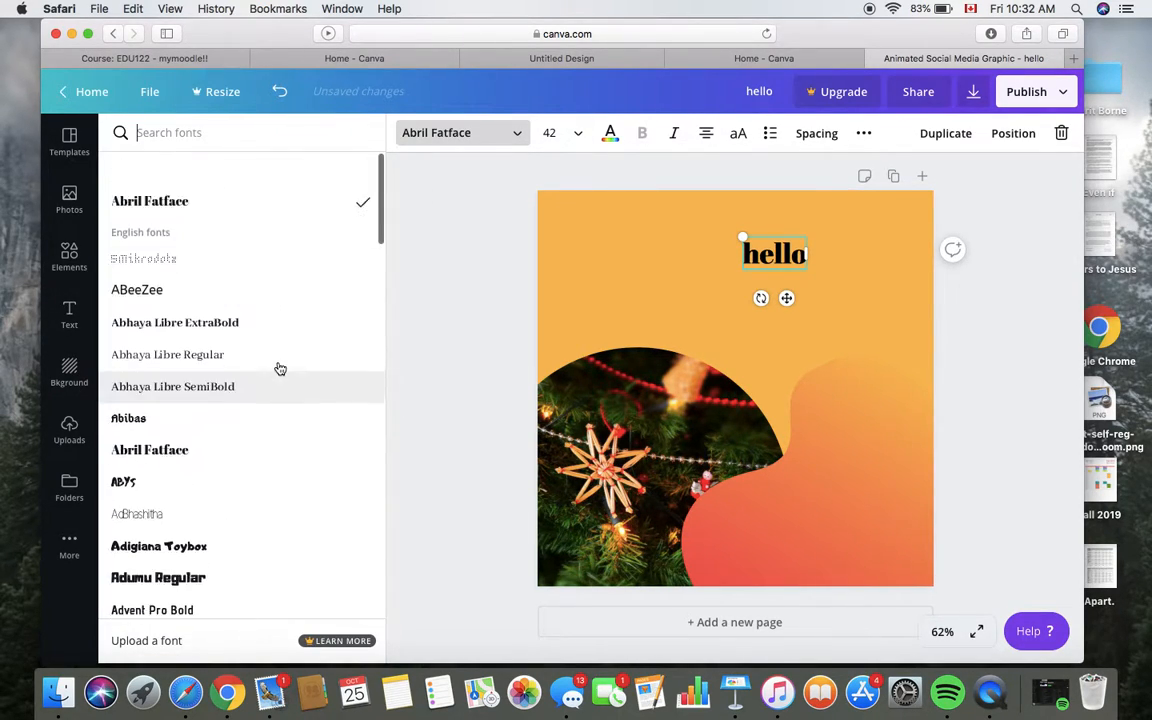
left_click(582, 134)
left_click(611, 135)
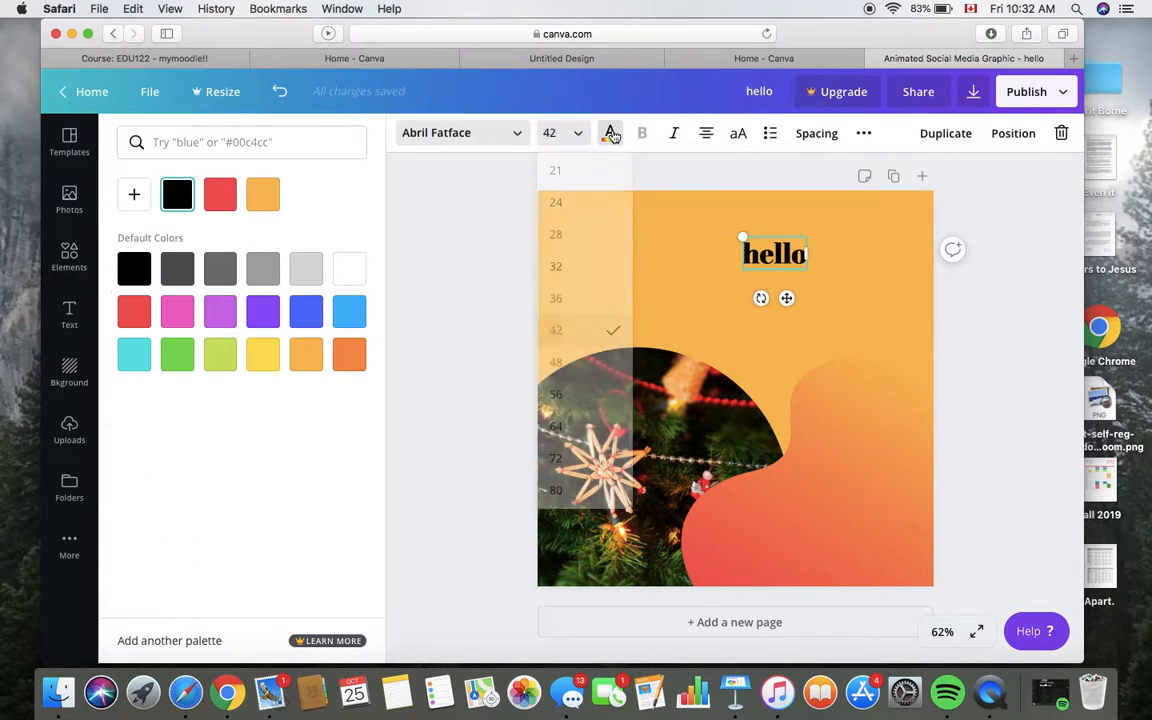
left_click(348, 270)
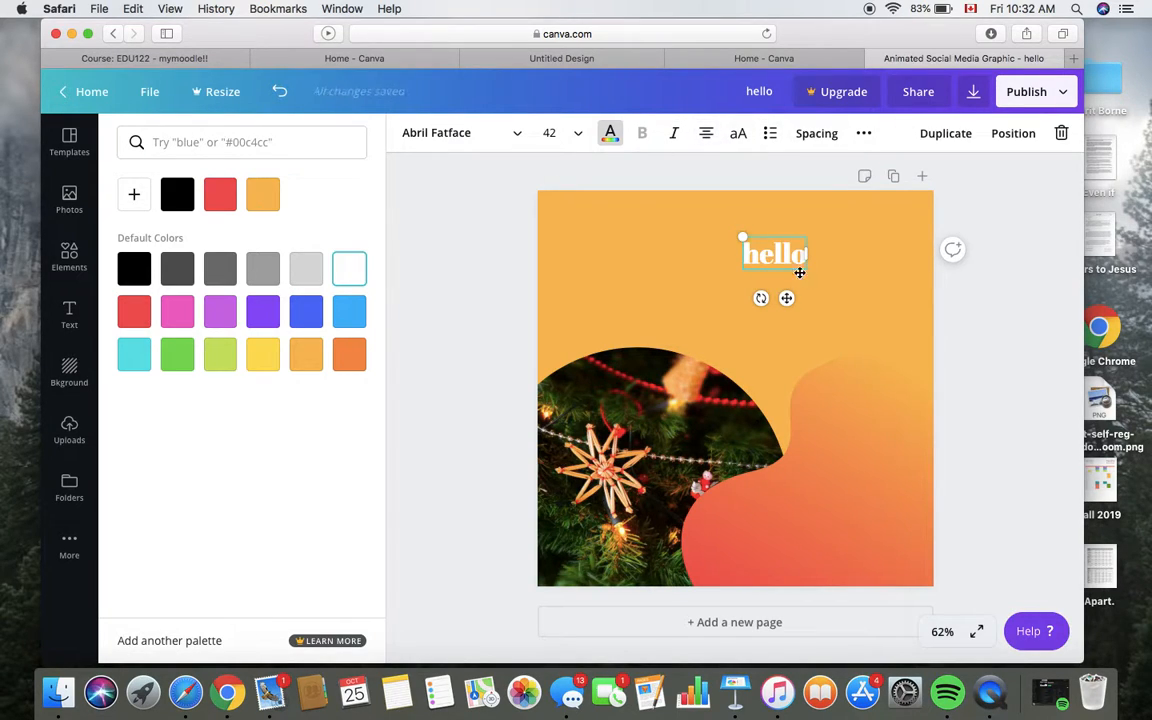
key("Delete")
Step: Add the "May your days be MERRY & BRIGHT" font combination and place it across the upper part of the page
scroll(298, 401, "down", 2)
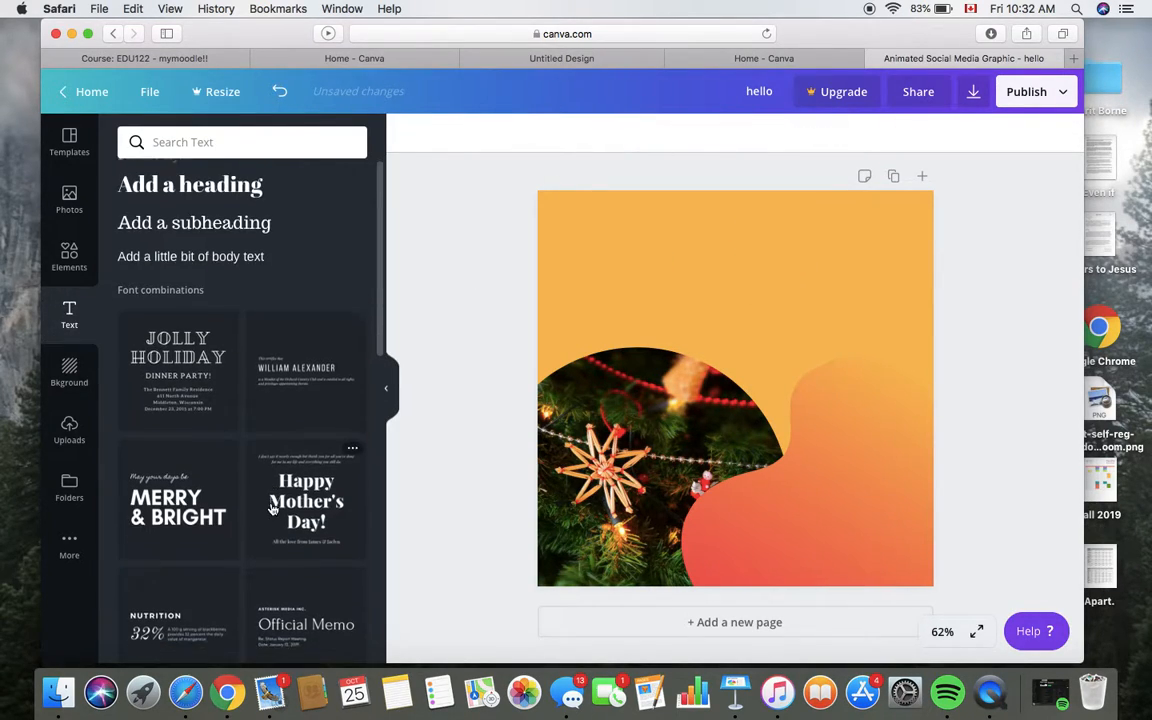
scroll(215, 485, "down", 8)
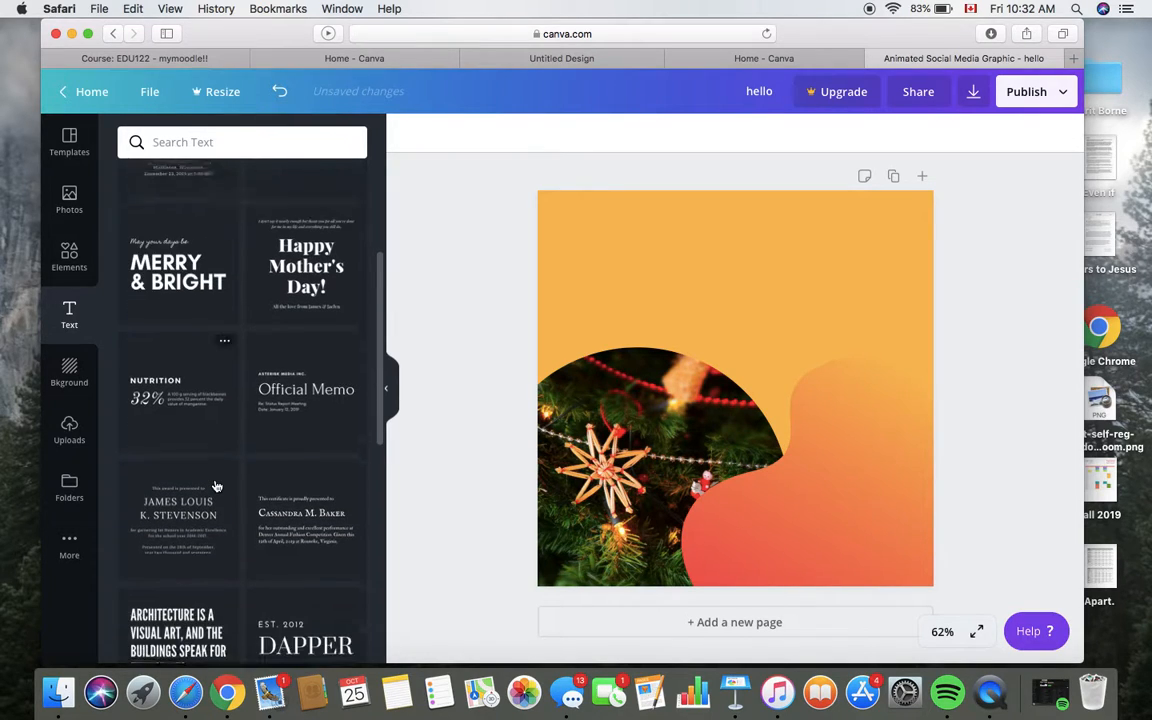
scroll(215, 485, "down", 8)
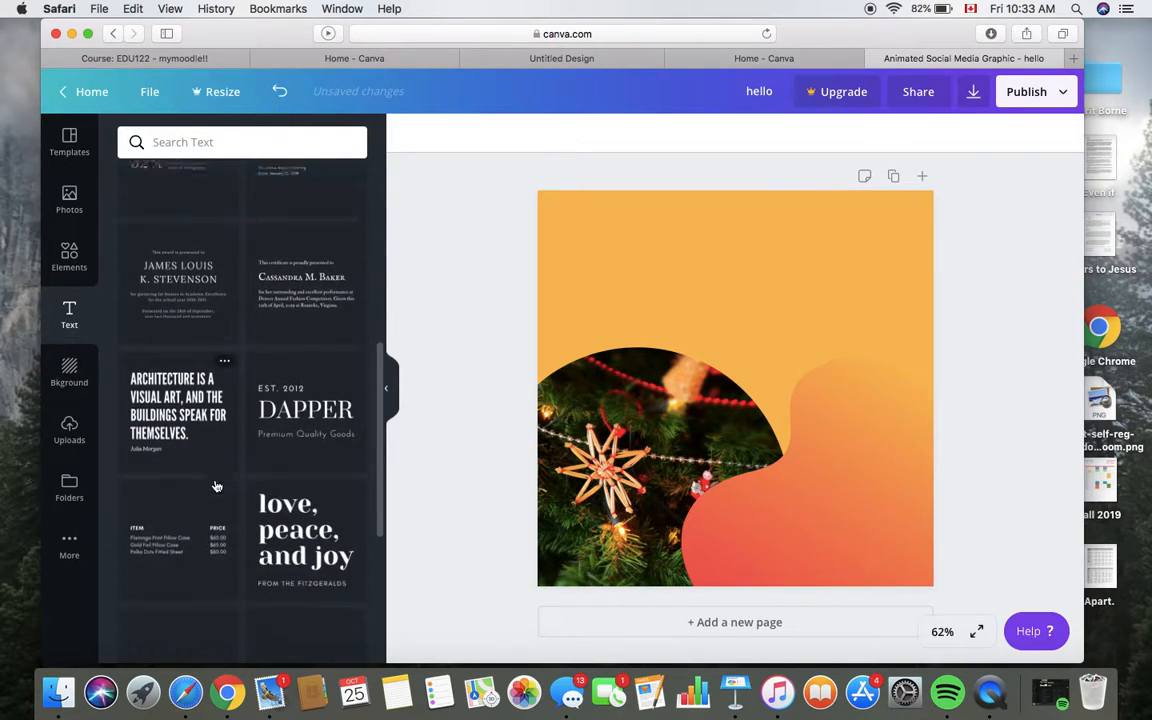
scroll(215, 485, "down", 7)
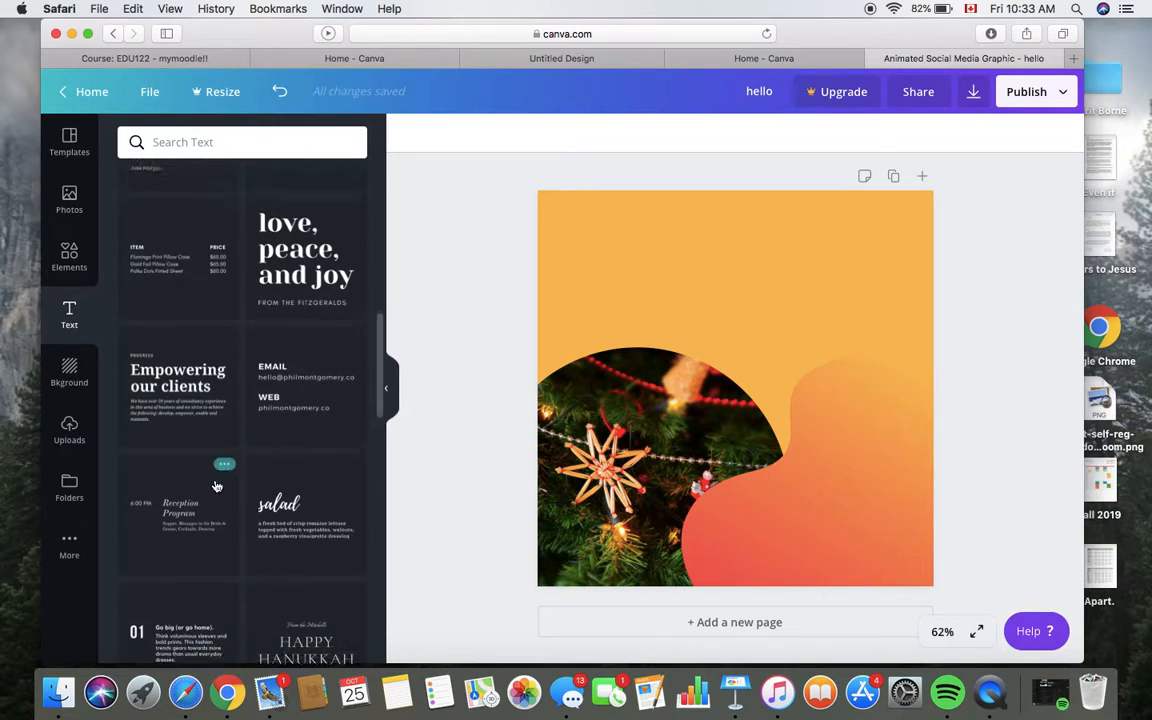
scroll(215, 485, "down", 4)
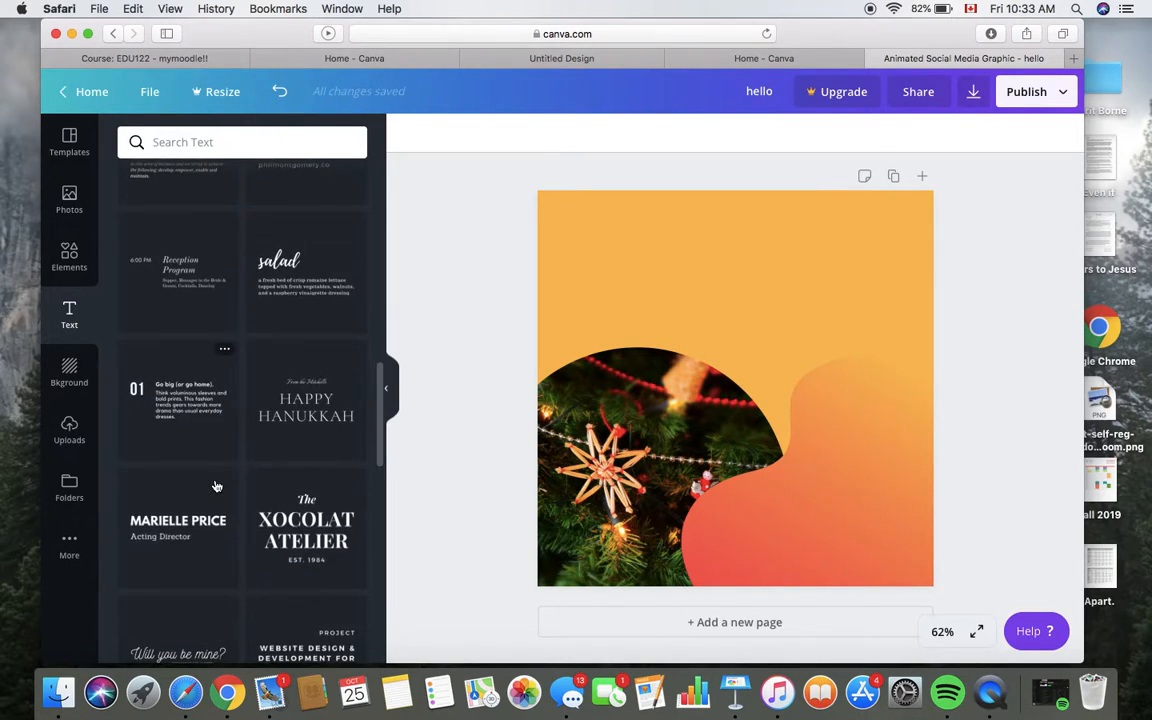
scroll(215, 485, "up", 20)
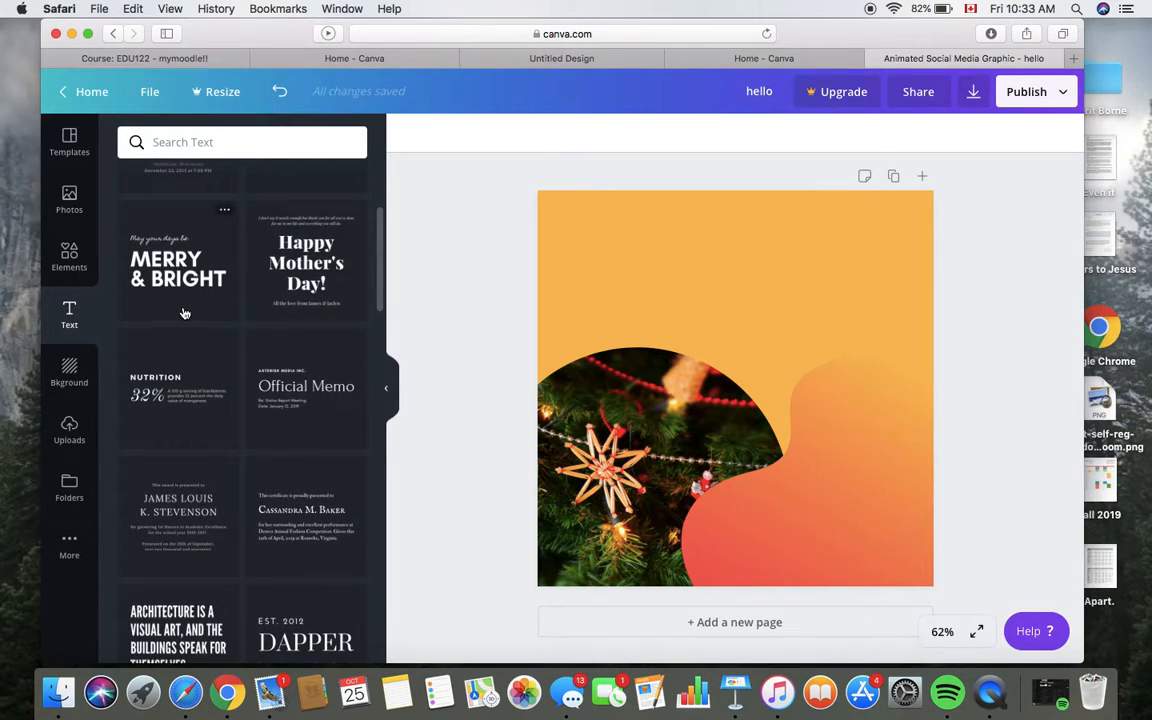
left_click(184, 313)
left_click_drag(708, 384, 689, 290)
Step: Rearrange the graphics so the framed photo sits in the page's lower-right corner and the gradient blob in the lower-left
left_click(652, 484)
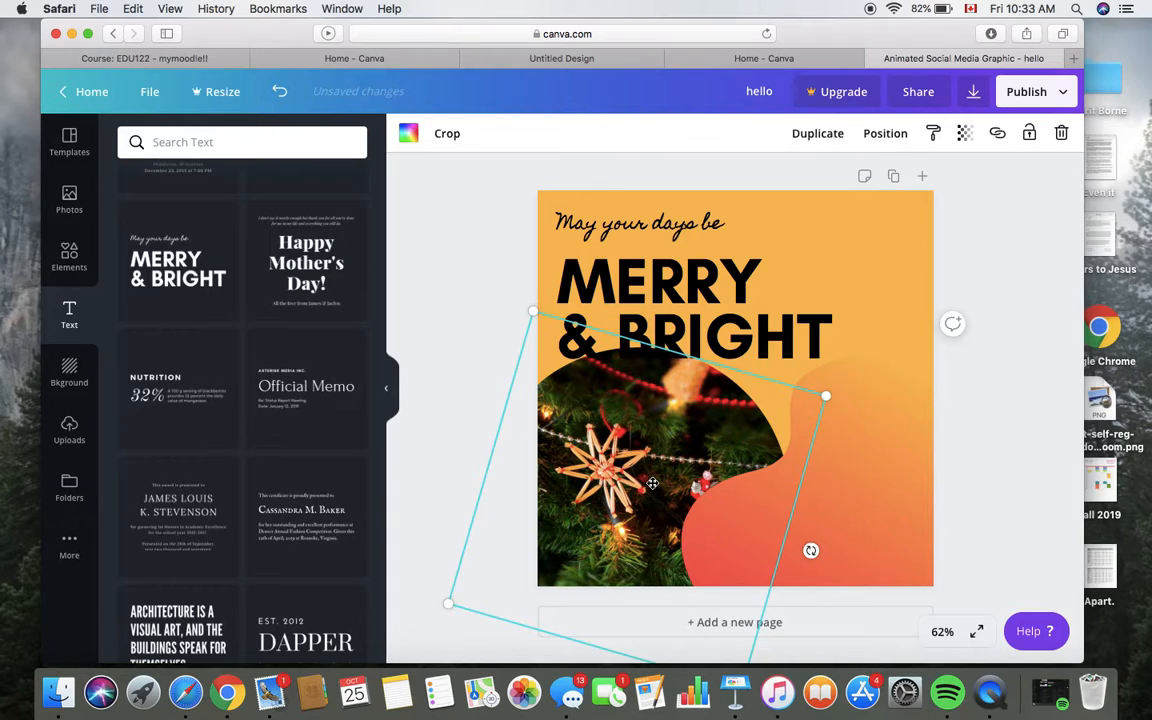
left_click_drag(652, 484, 620, 534)
left_click(840, 517)
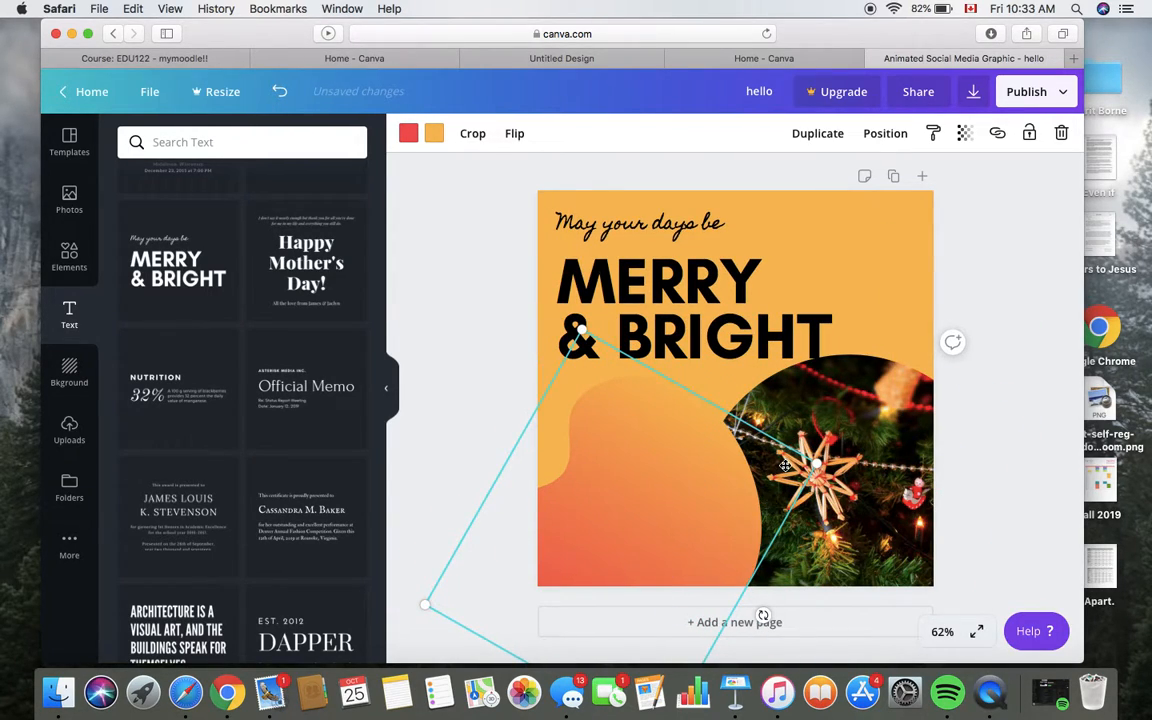
Step: Rotate the gradient blob so its red end faces the page's left edge, and fine-tune the blob and photo positions
left_click_drag(757, 620, 558, 617)
left_click(977, 342)
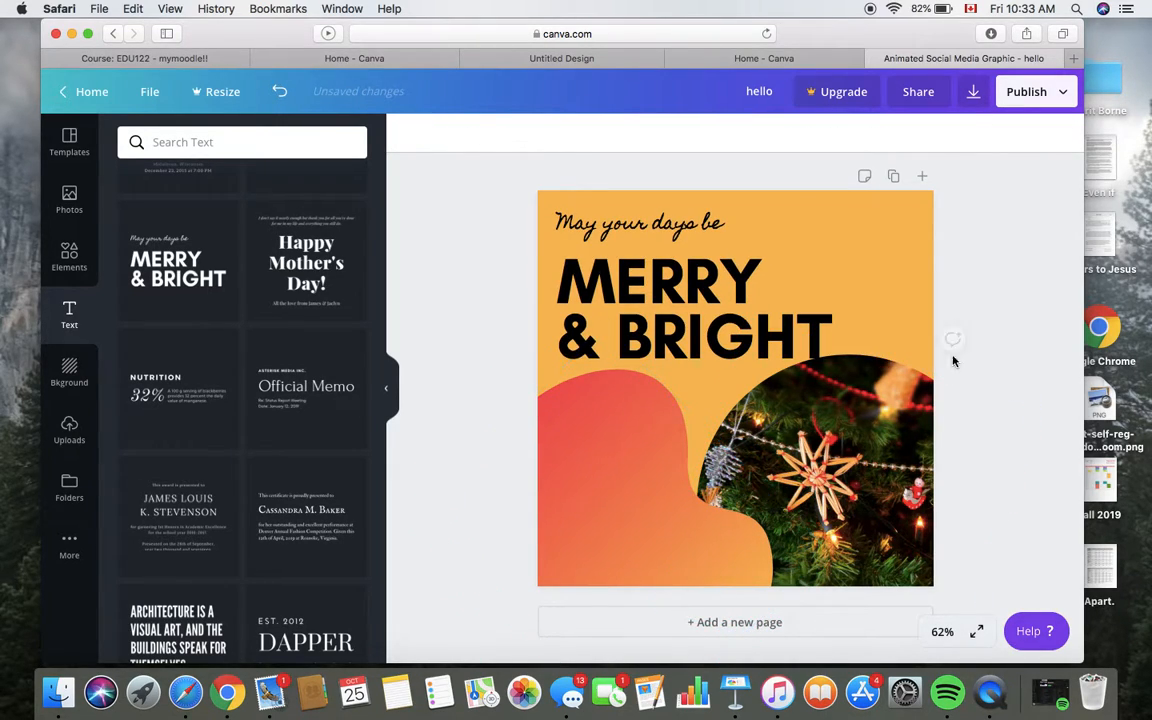
left_click_drag(643, 501, 803, 470)
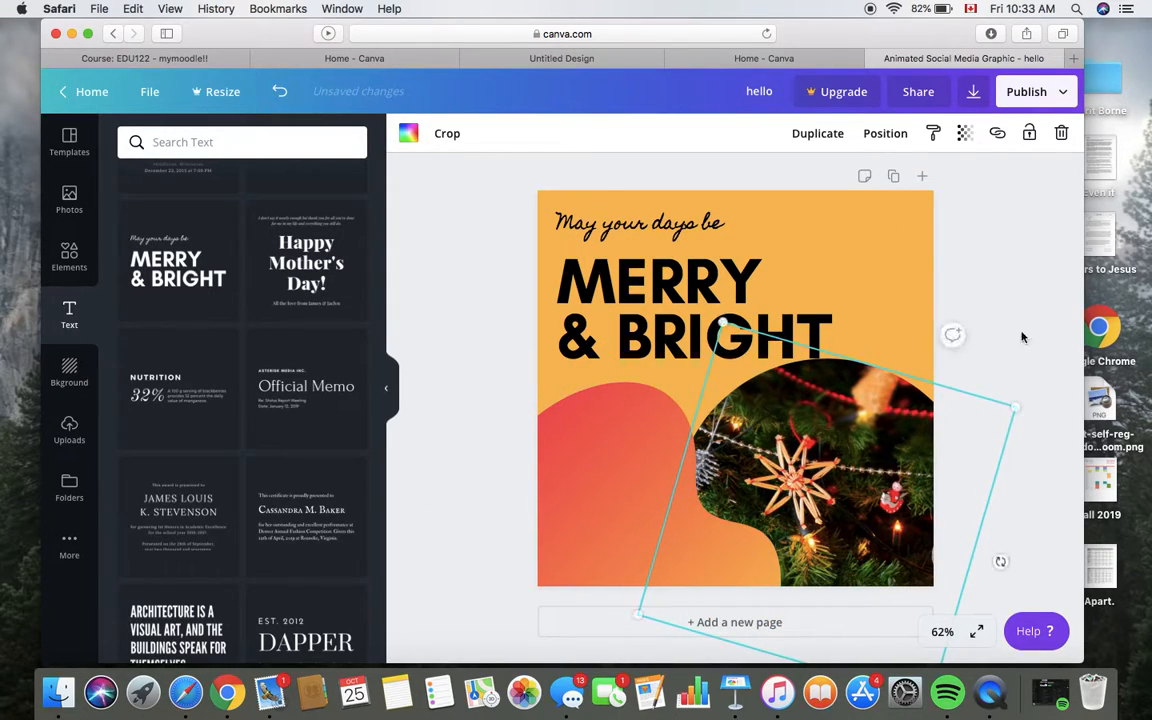
left_click(985, 311)
Step: Recolor both lines of the "MERRY & BRIGHT" heading white
left_click(699, 356)
left_click(701, 350)
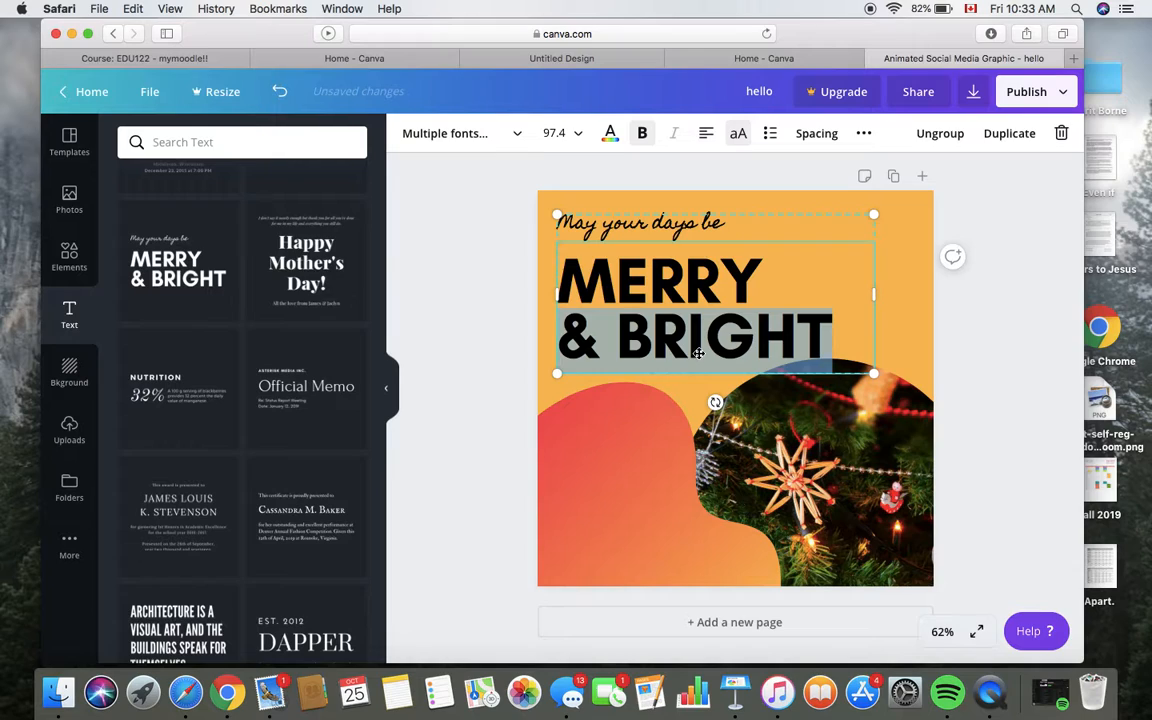
left_click_drag(853, 333, 596, 290)
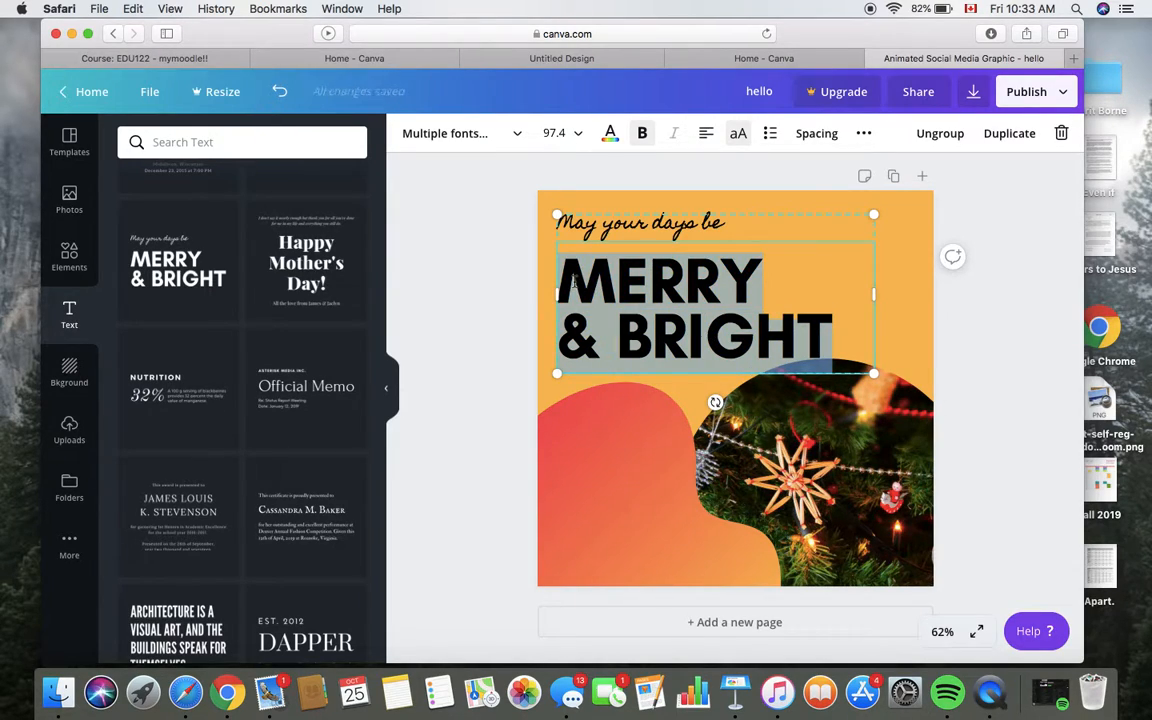
left_click(609, 134)
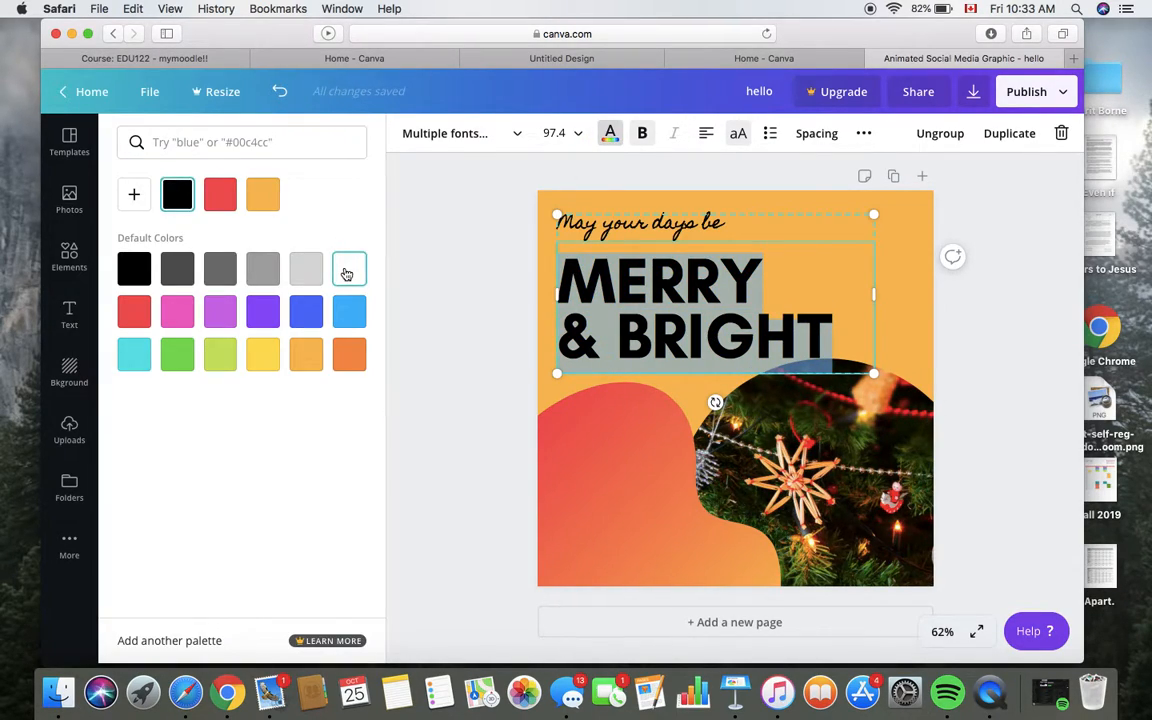
left_click(346, 274)
Step: Move the framed photo slightly down so it sits clear of the "MERRY & BRIGHT" heading
left_click(715, 400)
left_click(875, 418)
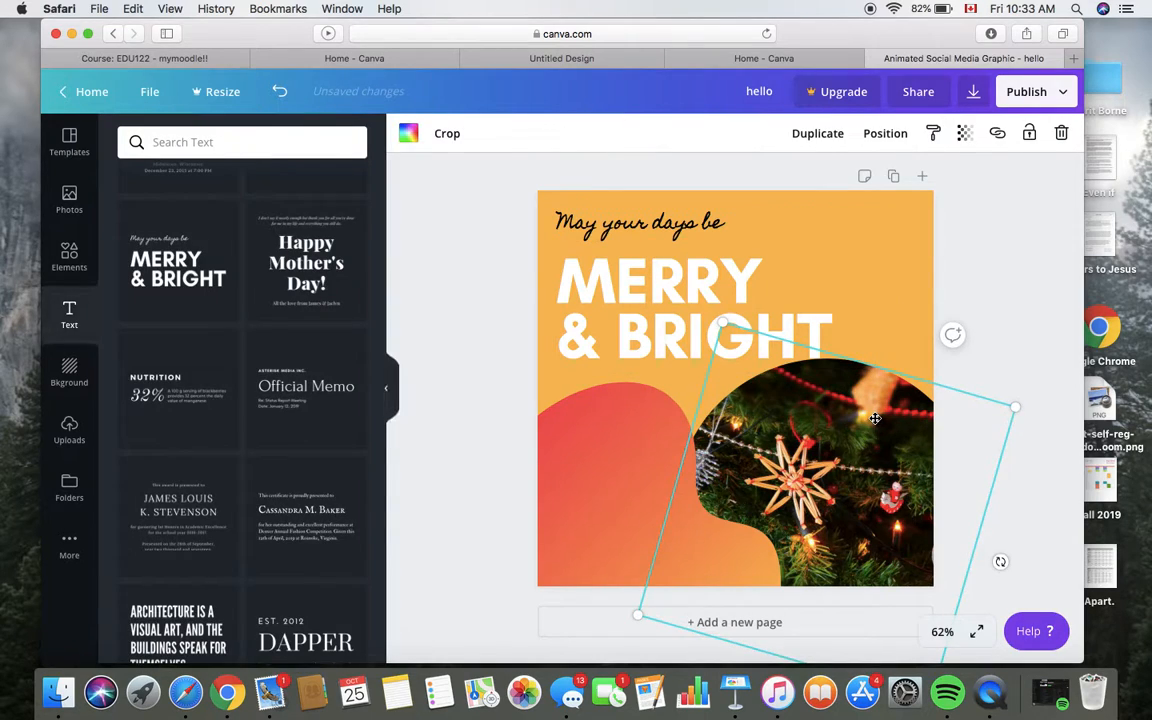
double_click(875, 418)
left_click(1030, 351)
left_click(1015, 321)
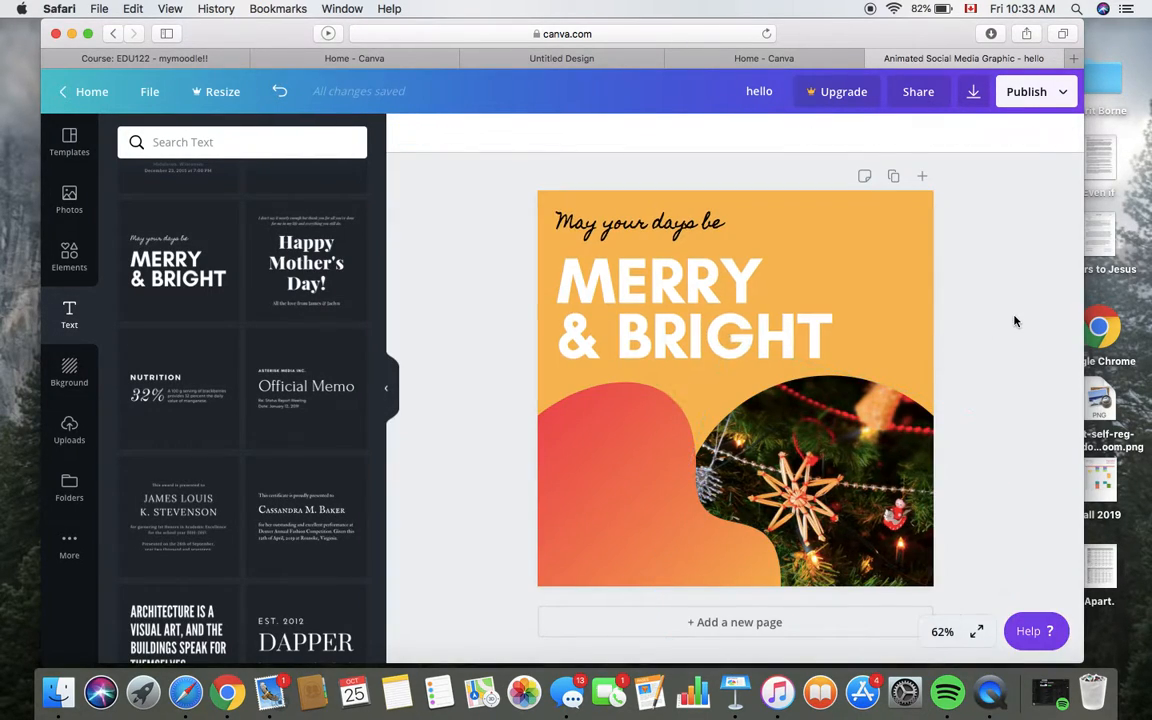
Step: Replace the script line with "Bishop's Elementary School presents" and widen the text group so the line fits on one row
double_click(677, 223)
key("BackSpace")
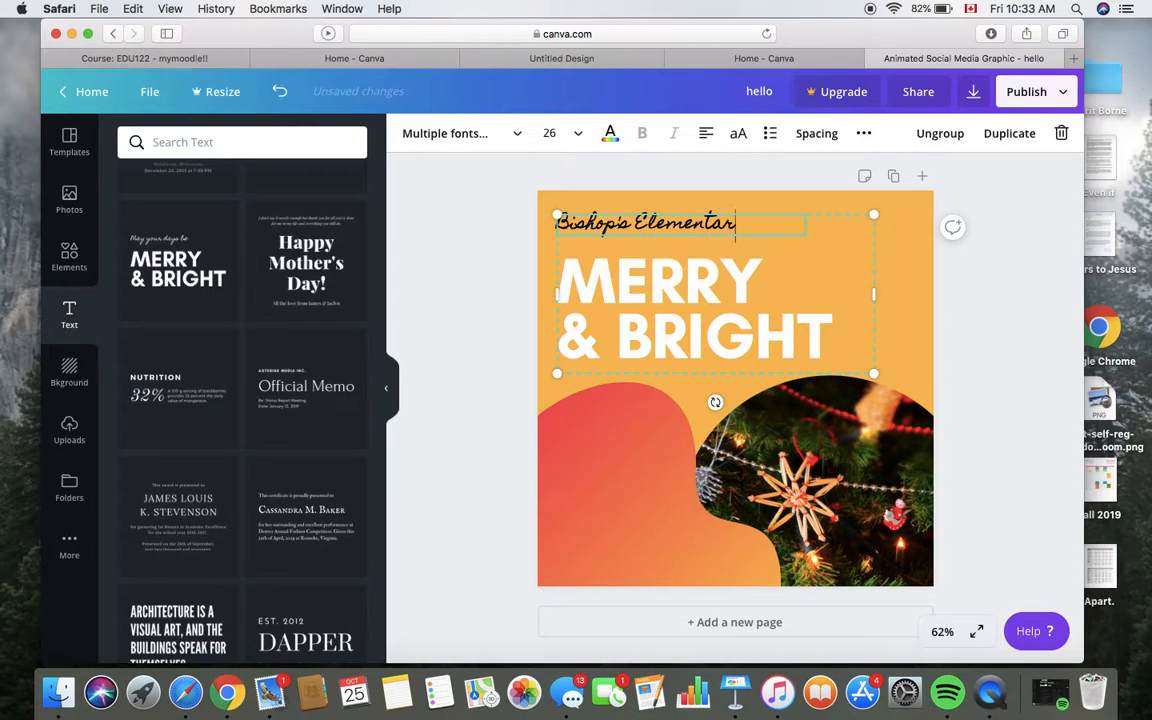
type("l presents")
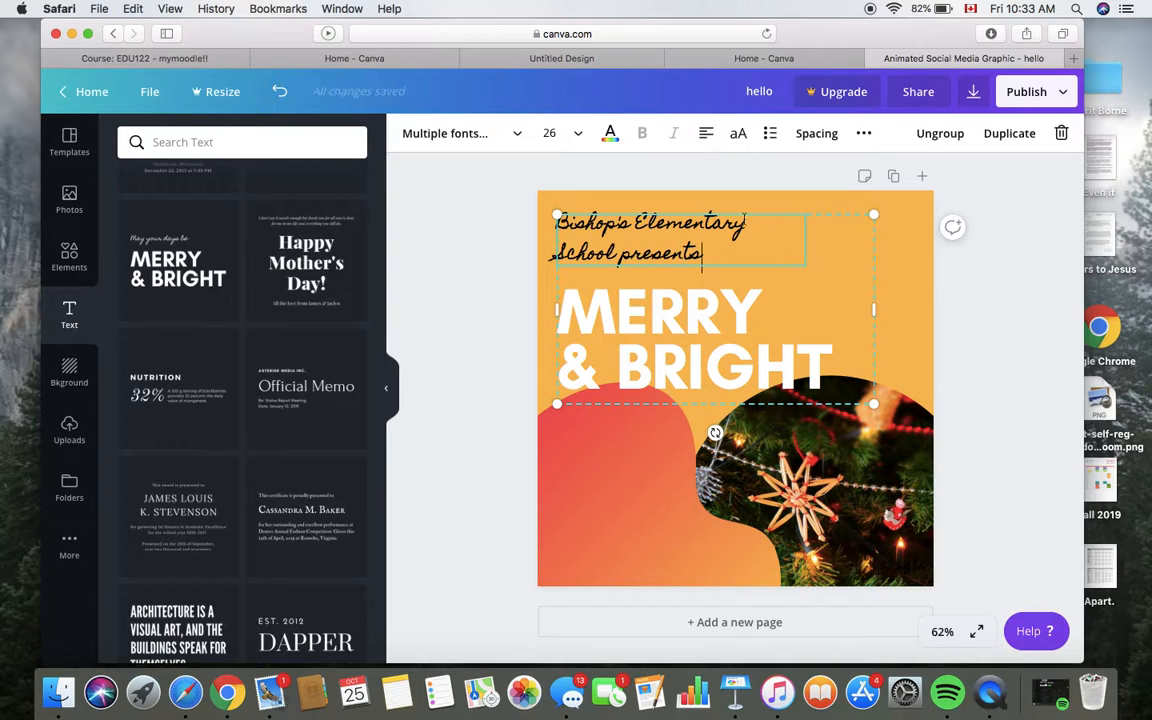
left_click(762, 326)
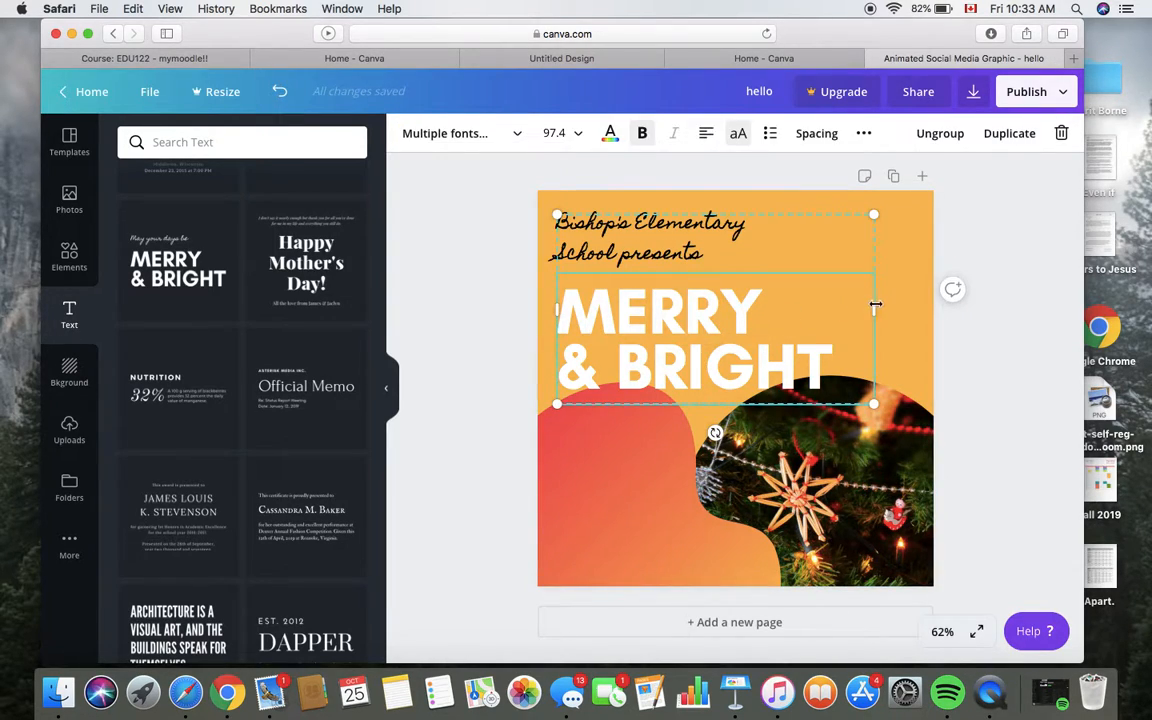
left_click_drag(875, 311, 1000, 302)
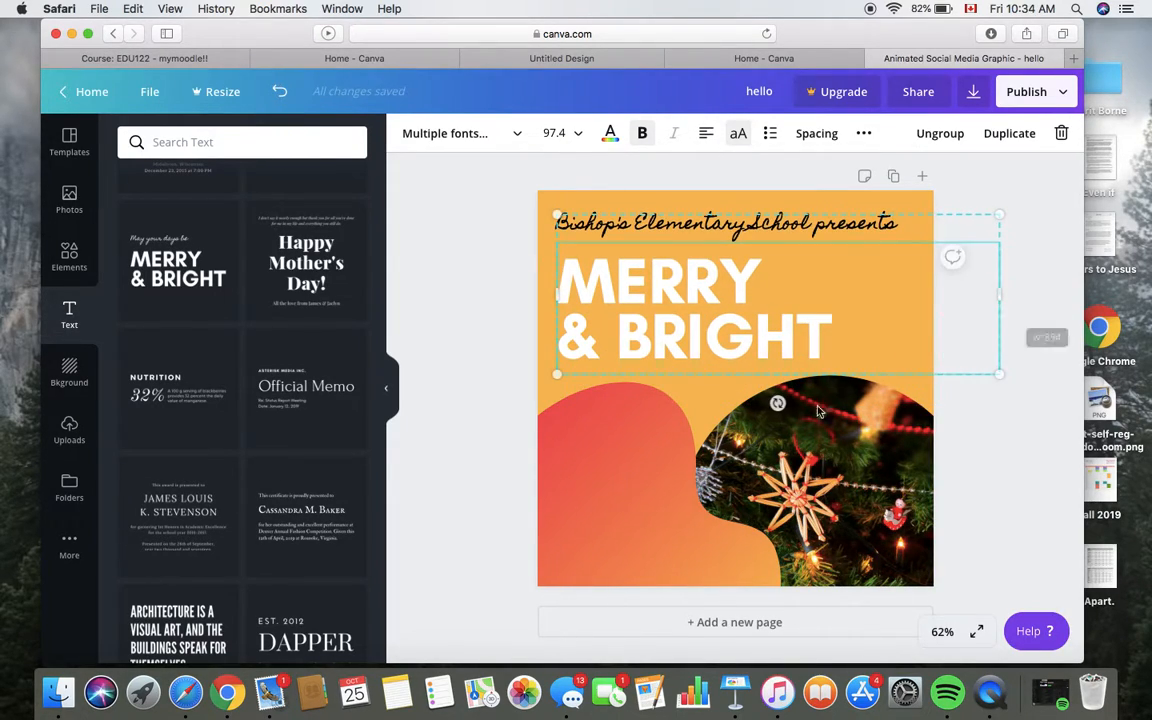
left_click(1020, 411)
Step: Recolor the "Bishop's Elementary School presents" line white
double_click(770, 225)
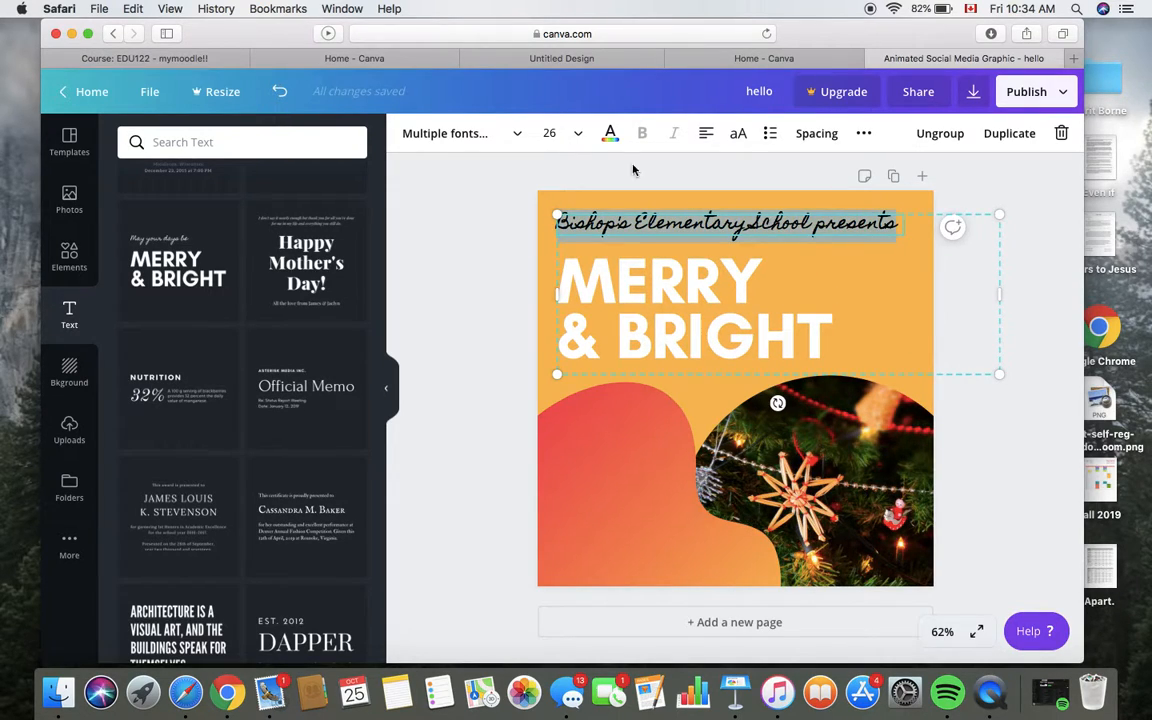
left_click(610, 137)
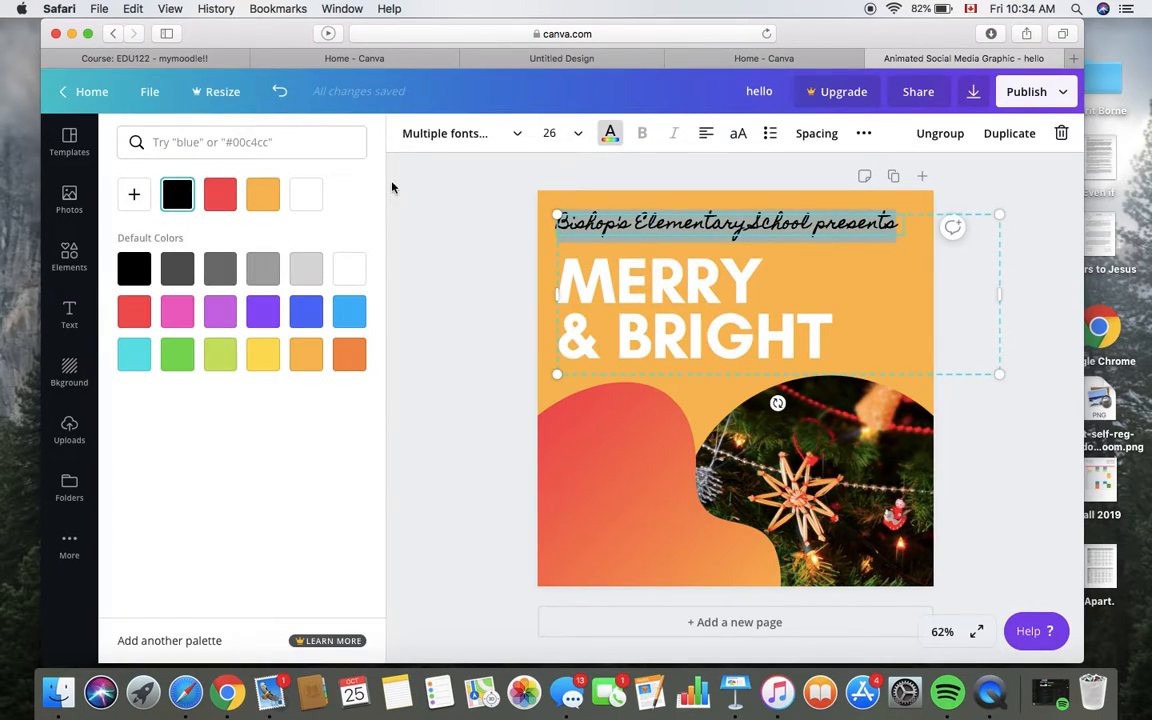
left_click(348, 270)
left_click(455, 270)
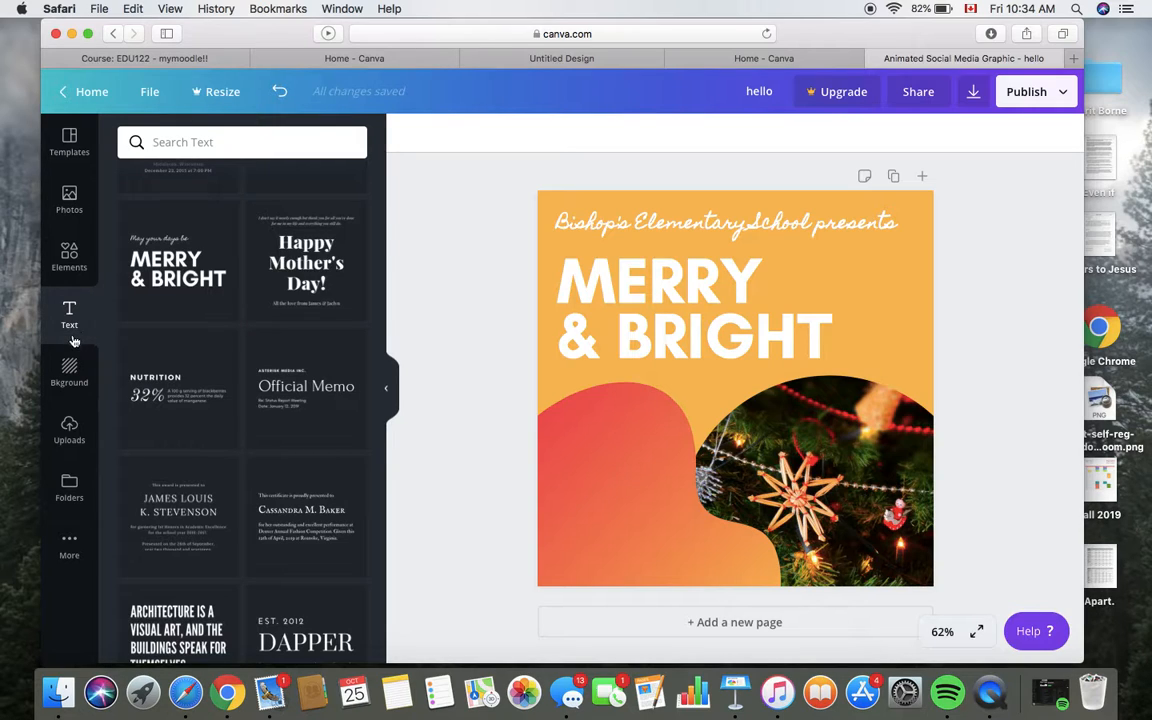
Step: Search the elements for "dots" and add the circular pattern of scattered blue dots to the page
left_click(73, 270)
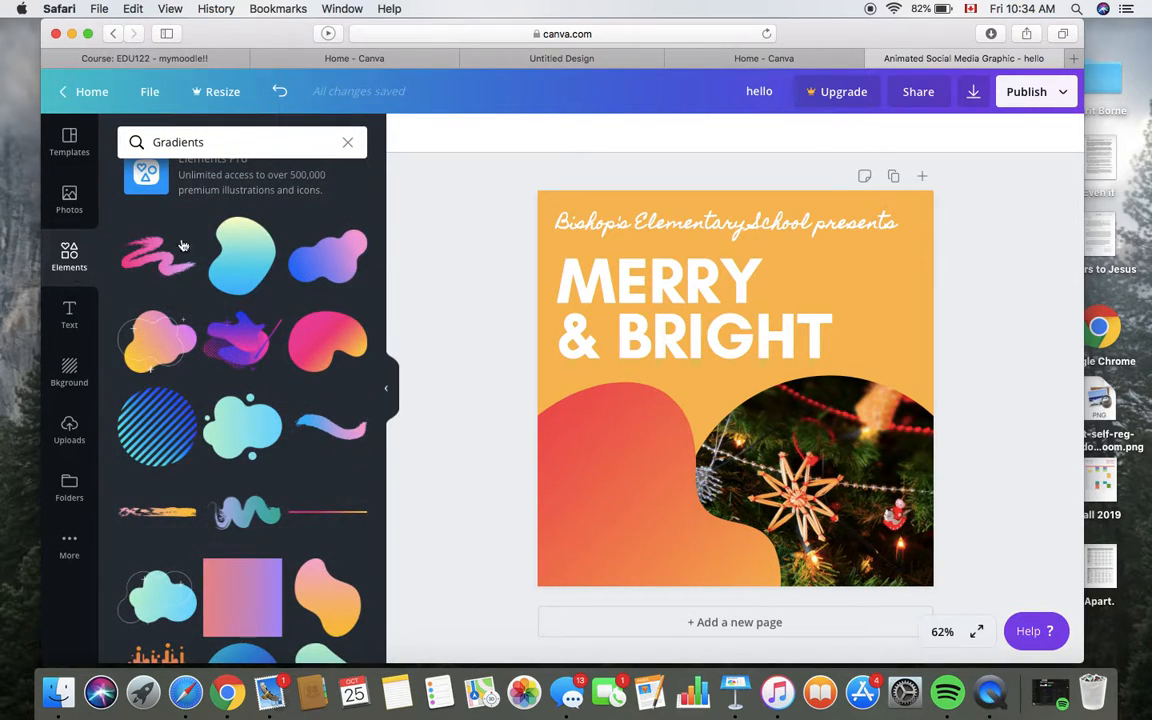
left_click(344, 147)
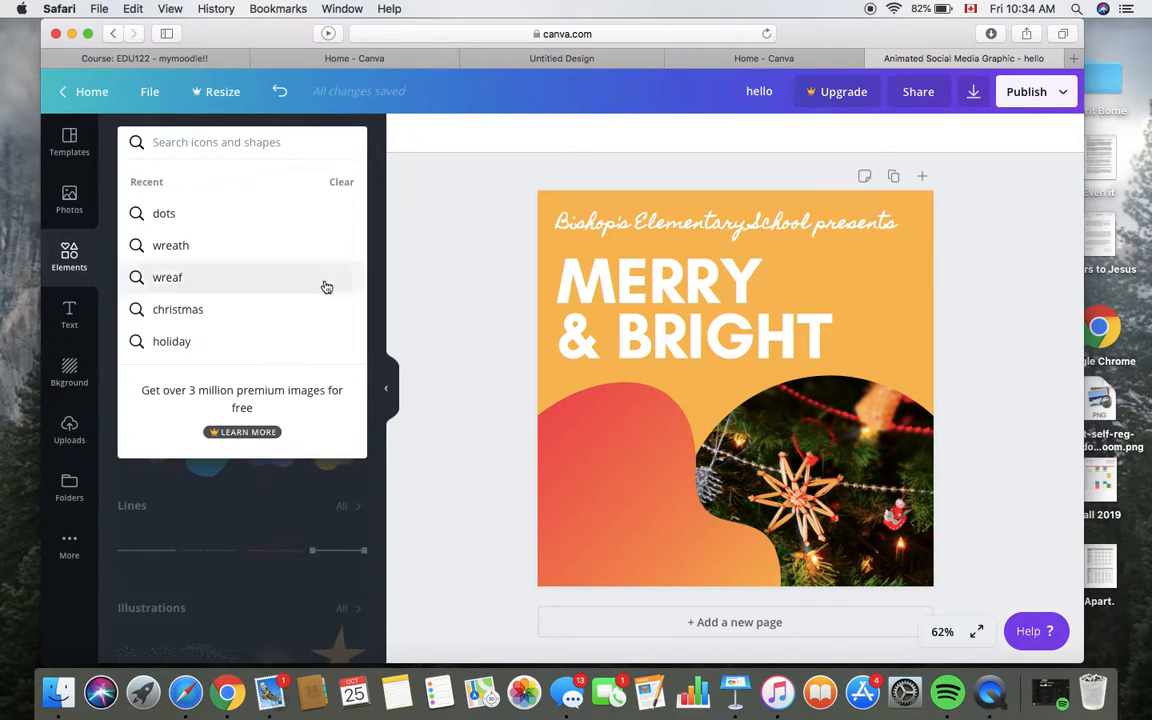
left_click(387, 387)
left_click(70, 256)
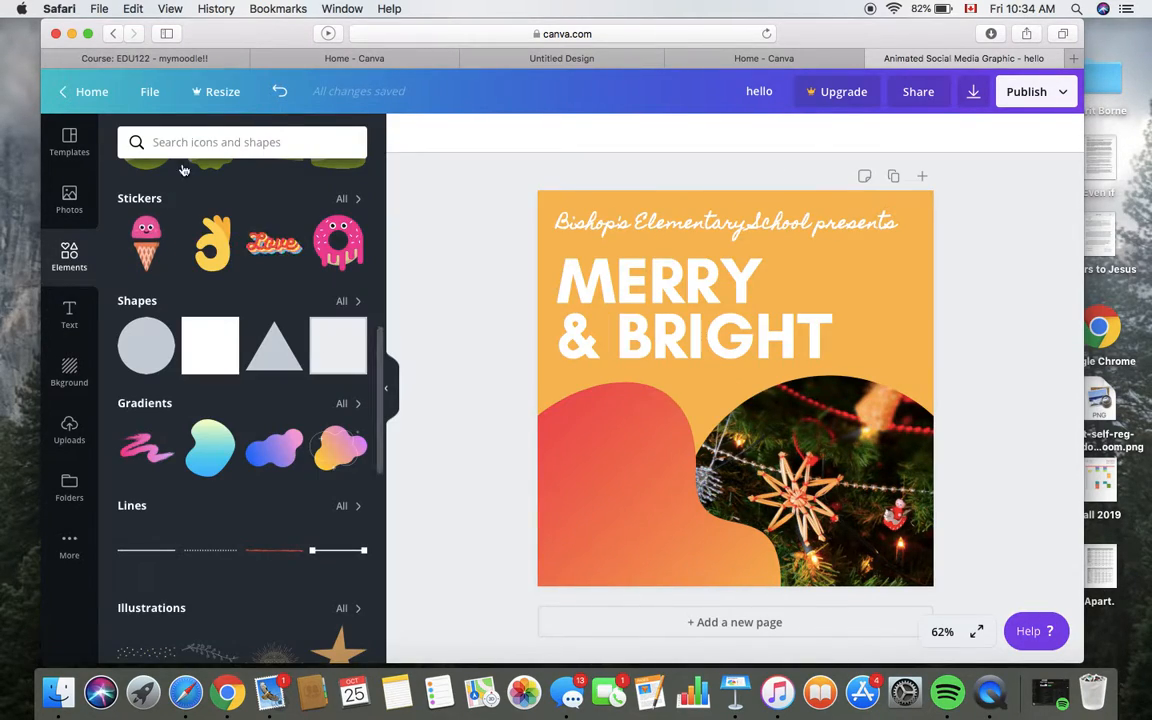
left_click(198, 143)
type("dots")
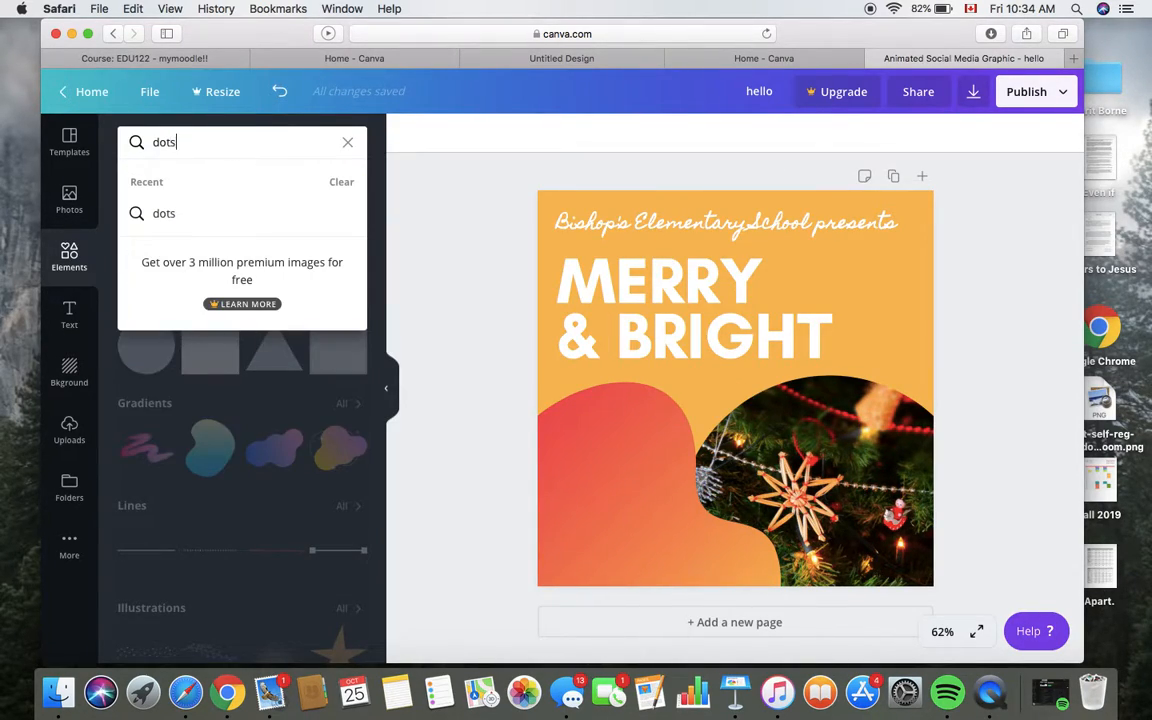
key("Return")
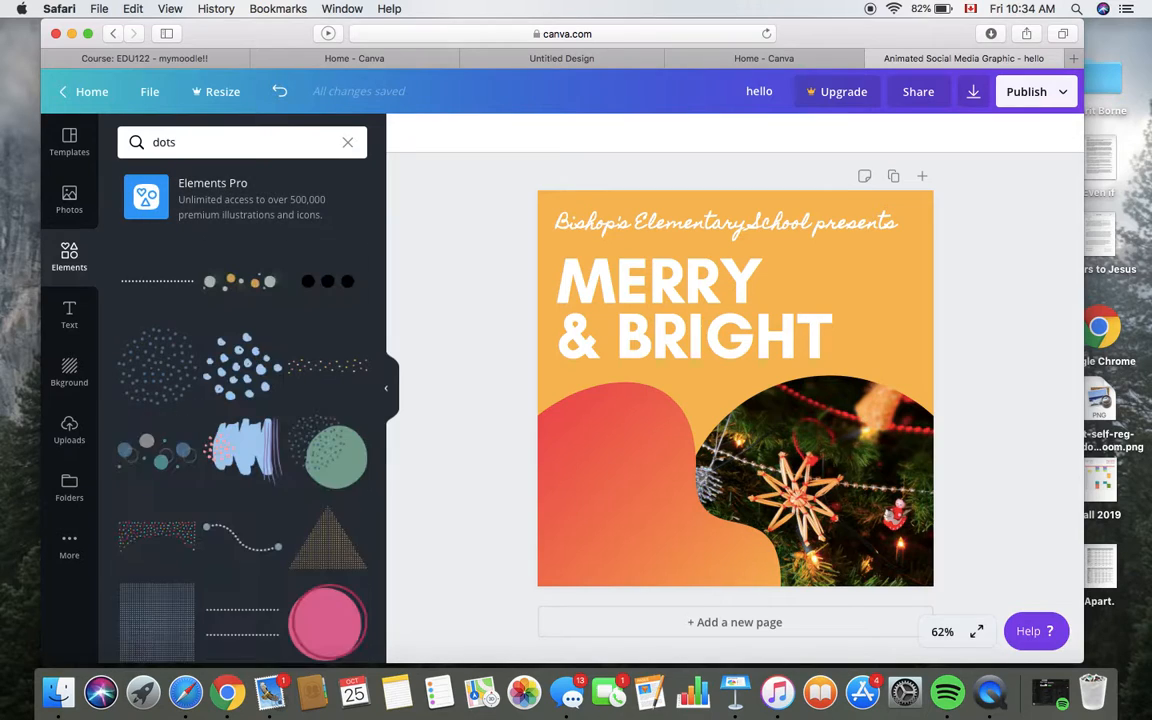
left_click(173, 369)
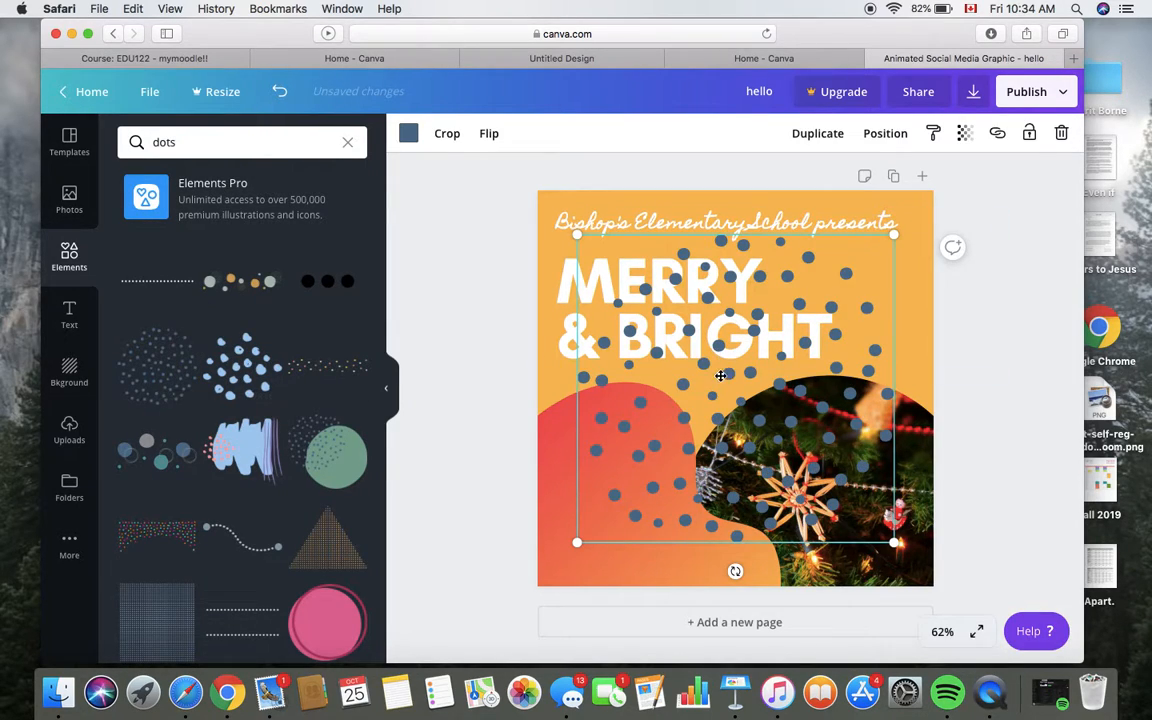
Step: Recolor the dot pattern white and place it over the gradient blob in the page's lower-left corner
left_click_drag(706, 384, 661, 443)
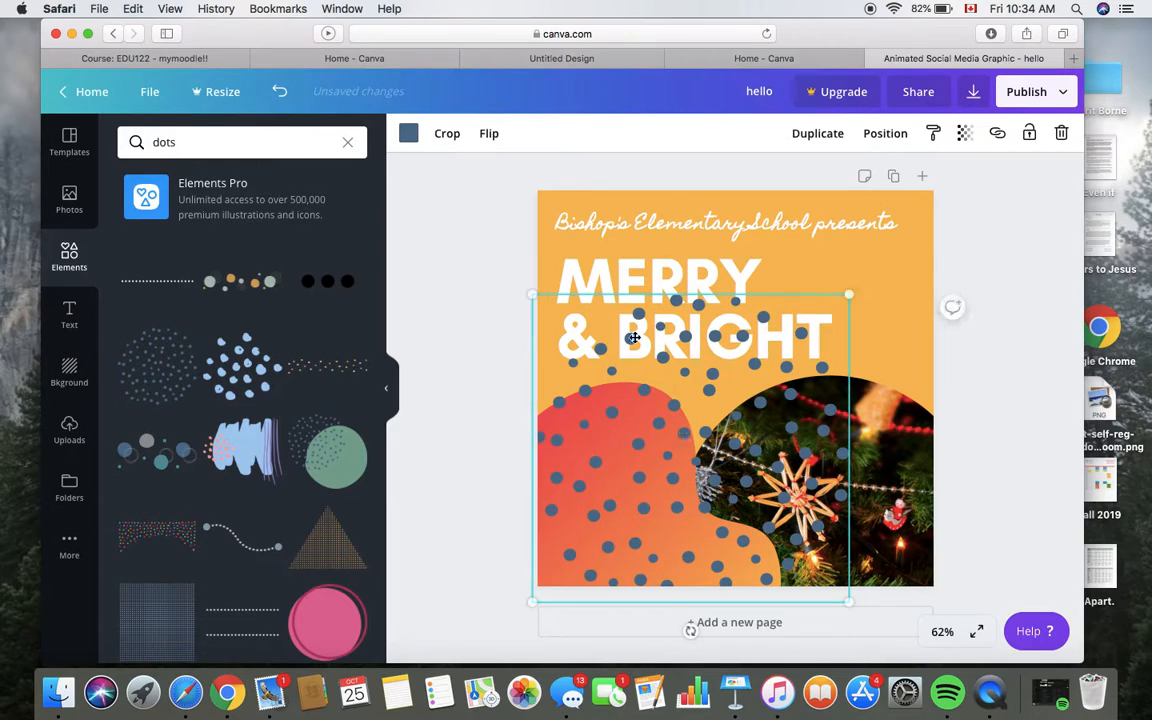
left_click(408, 135)
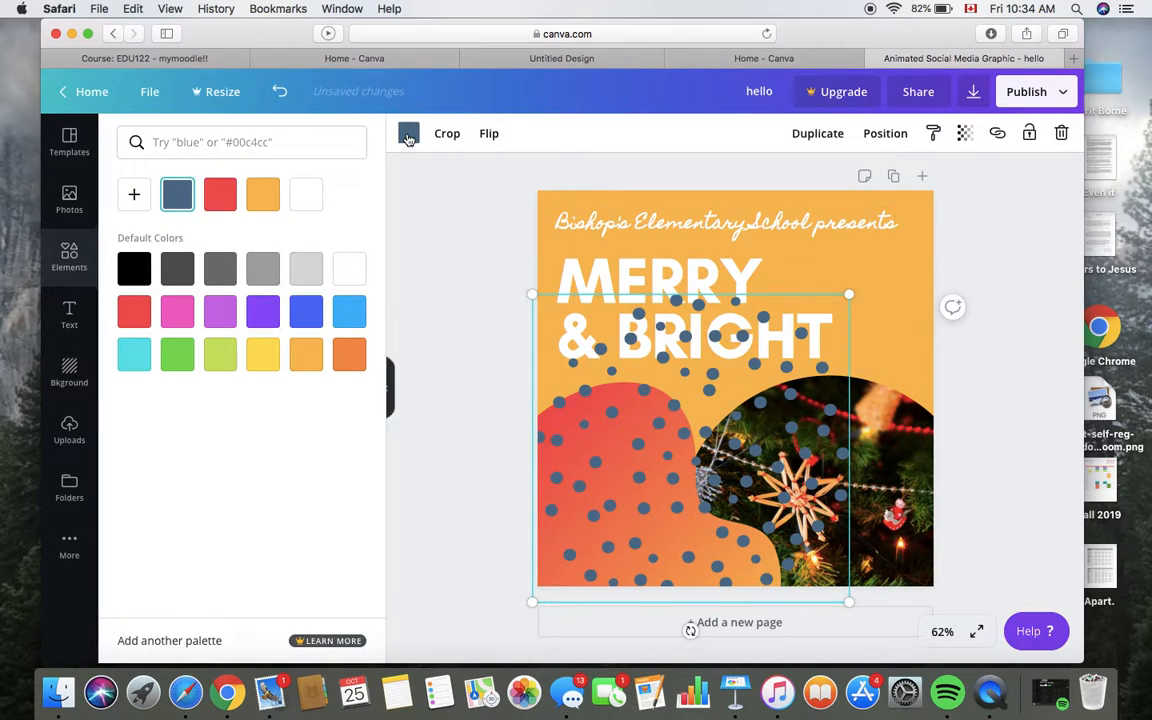
left_click(350, 280)
left_click_drag(709, 390, 671, 504)
left_click(1022, 323)
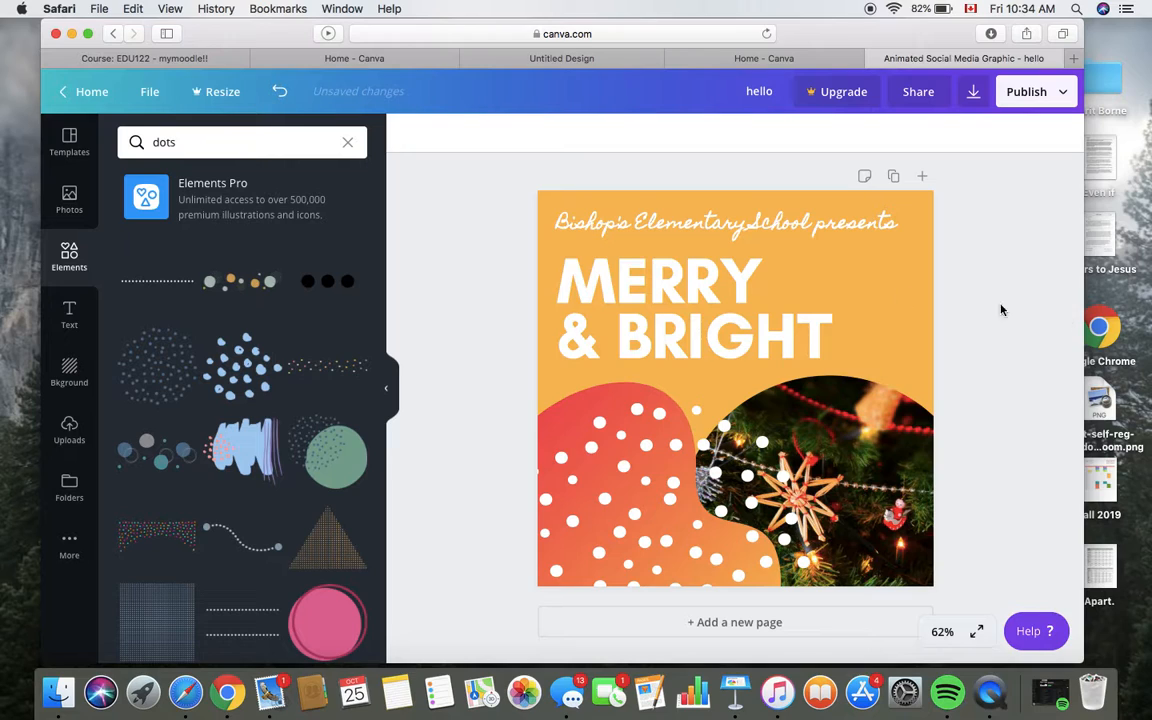
Step: Clear the dots search and open the full collection of stickers
scroll(350, 375, "down", 1)
scroll(350, 375, "up", 1)
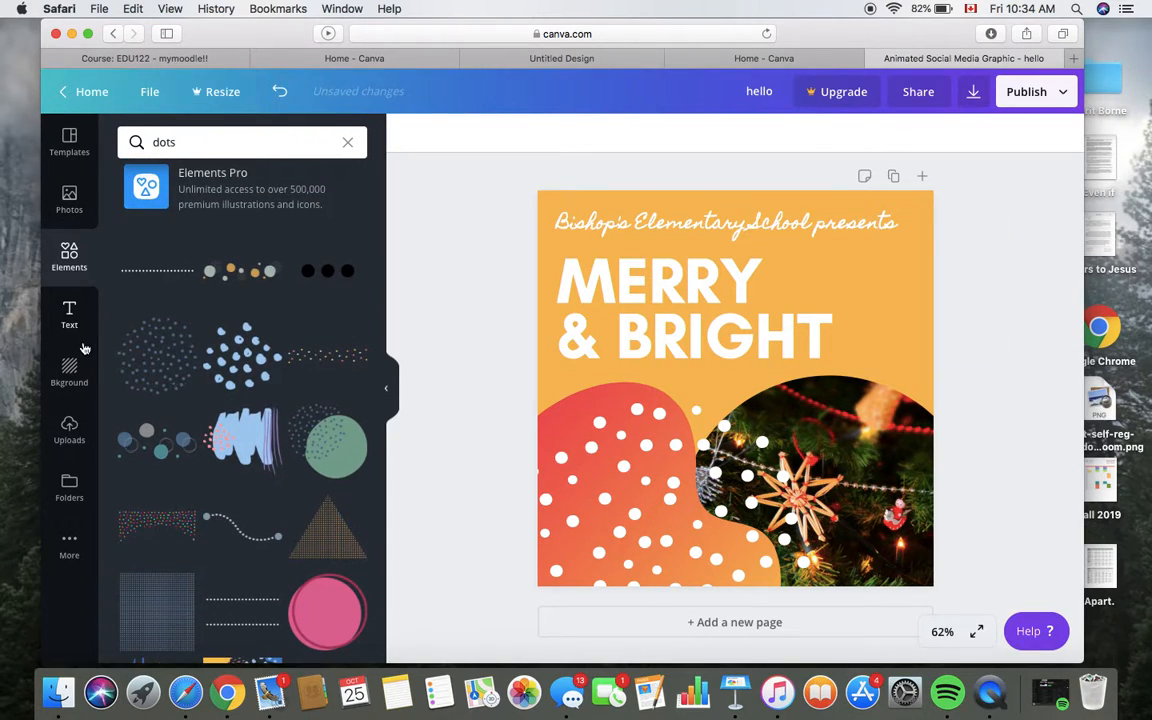
left_click(347, 142)
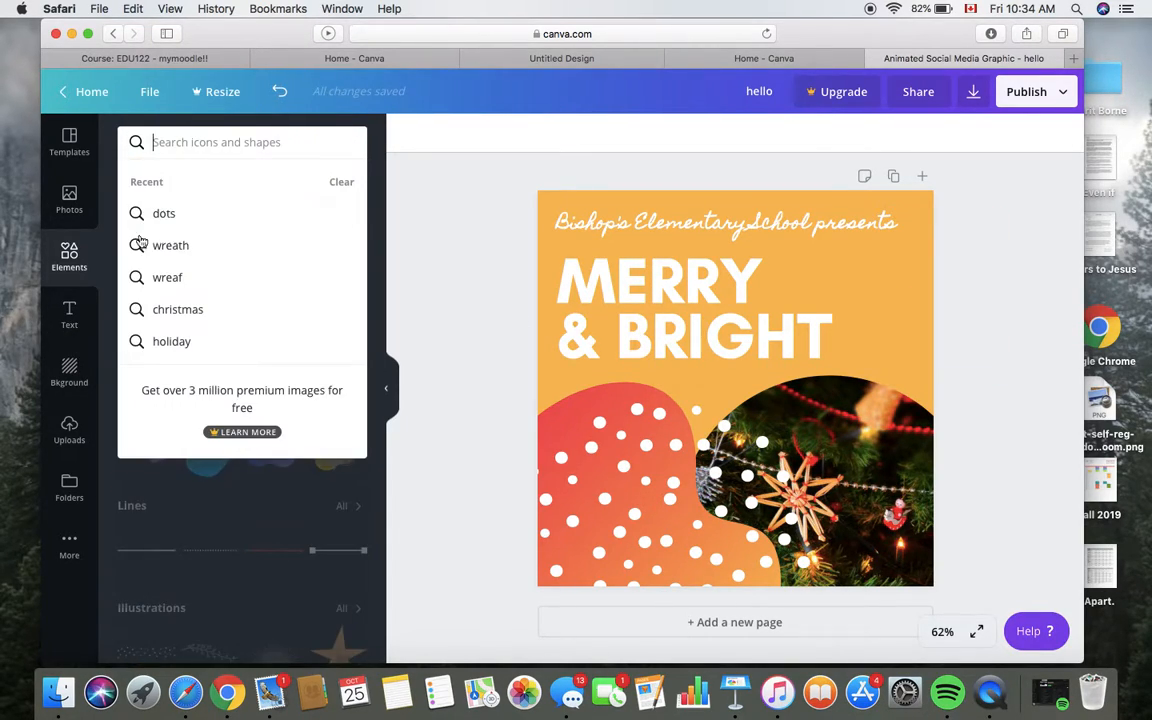
left_click(69, 264)
scroll(352, 288, "up", 1)
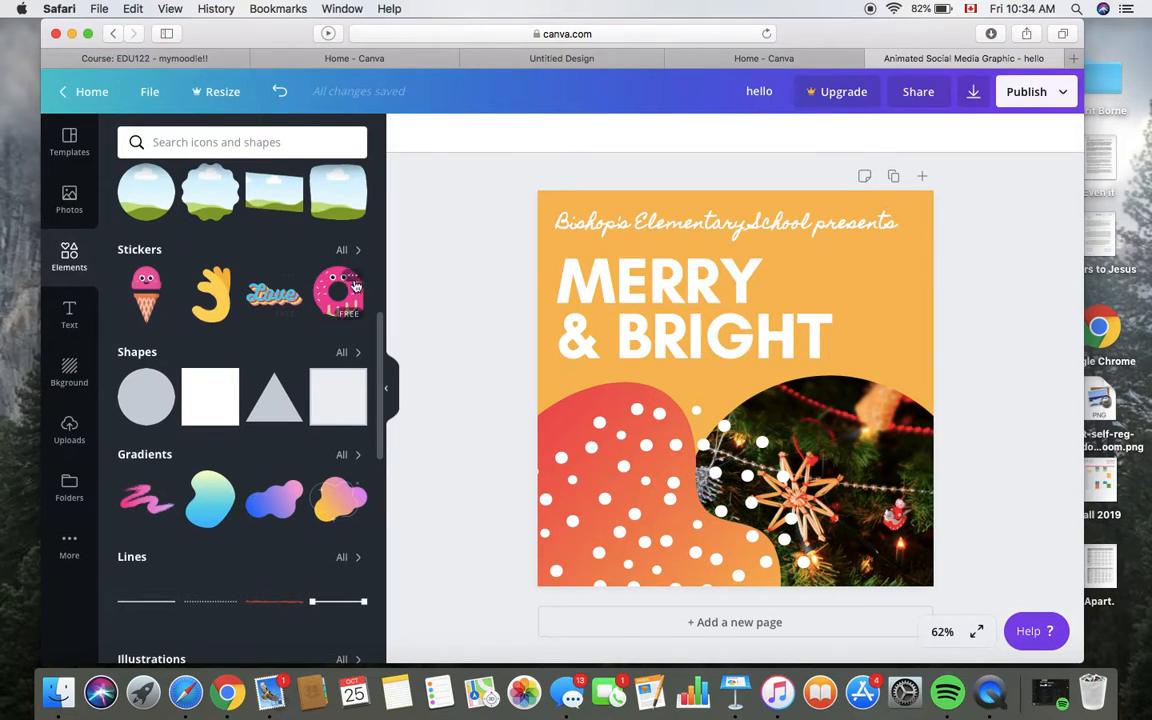
left_click(347, 250)
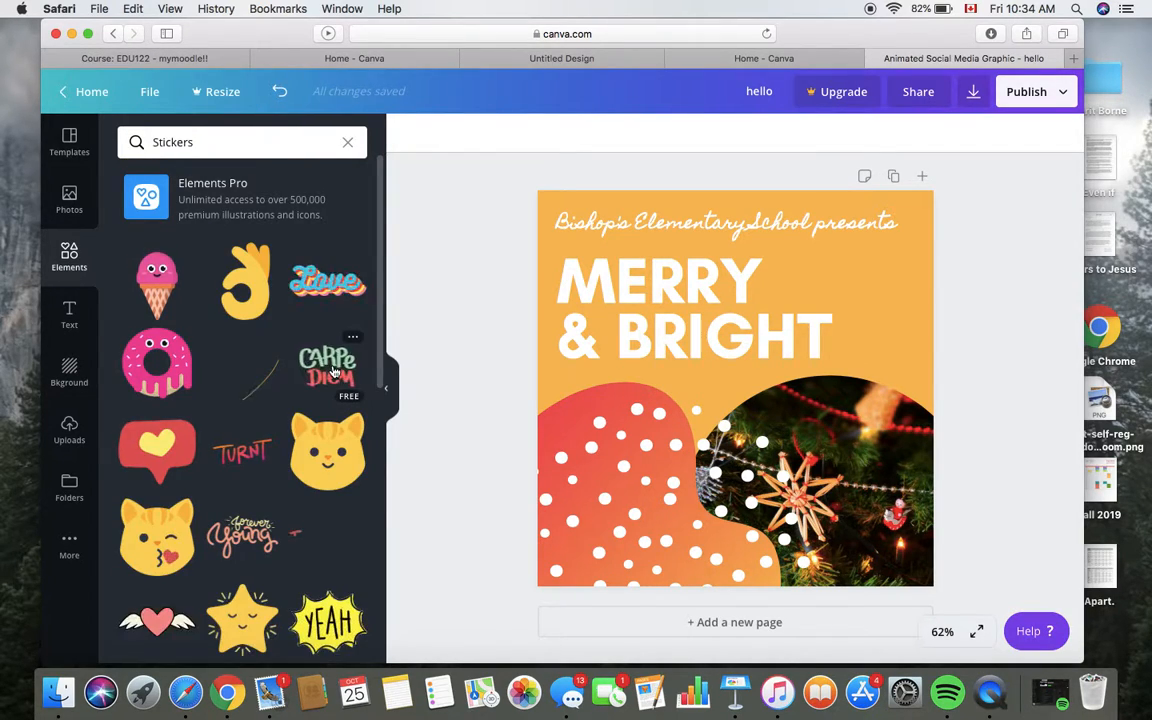
Step: Add the animated white sparkle star sticker and place it in the page's upper right, at the end of the "MERRY & BRIGHT" heading
scroll(335, 372, "down", 2)
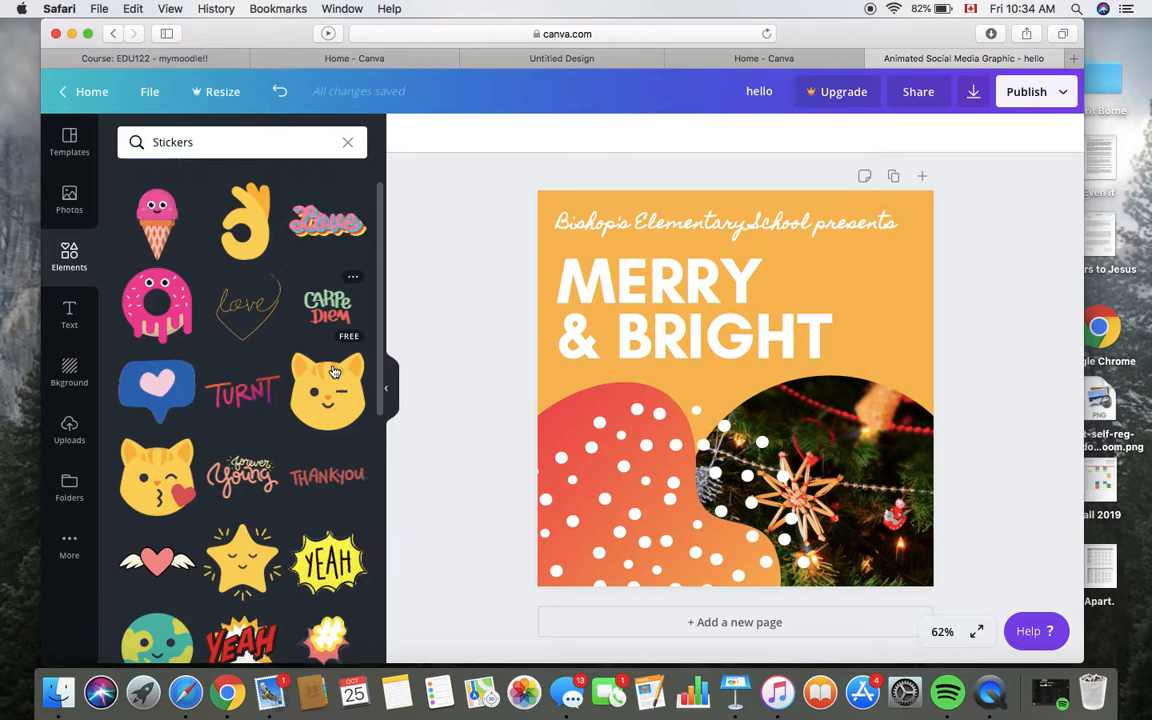
scroll(335, 372, "down", 3)
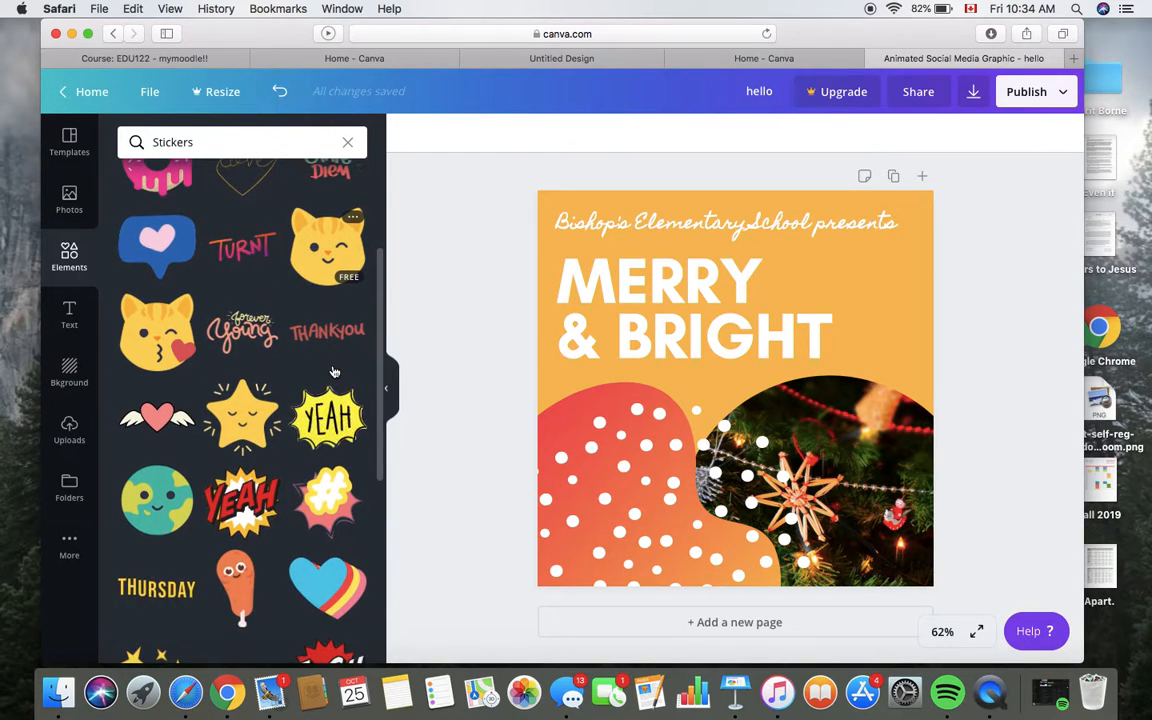
scroll(335, 372, "down", 2)
scroll(335, 372, "down", 2)
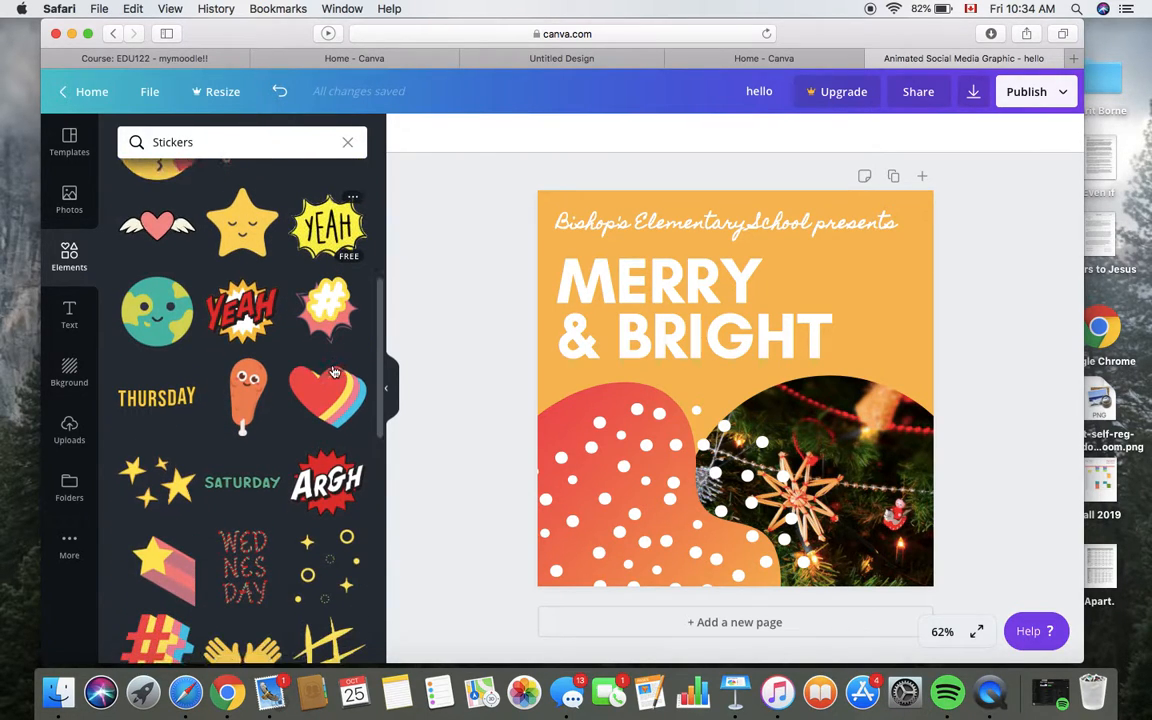
scroll(335, 372, "down", 3)
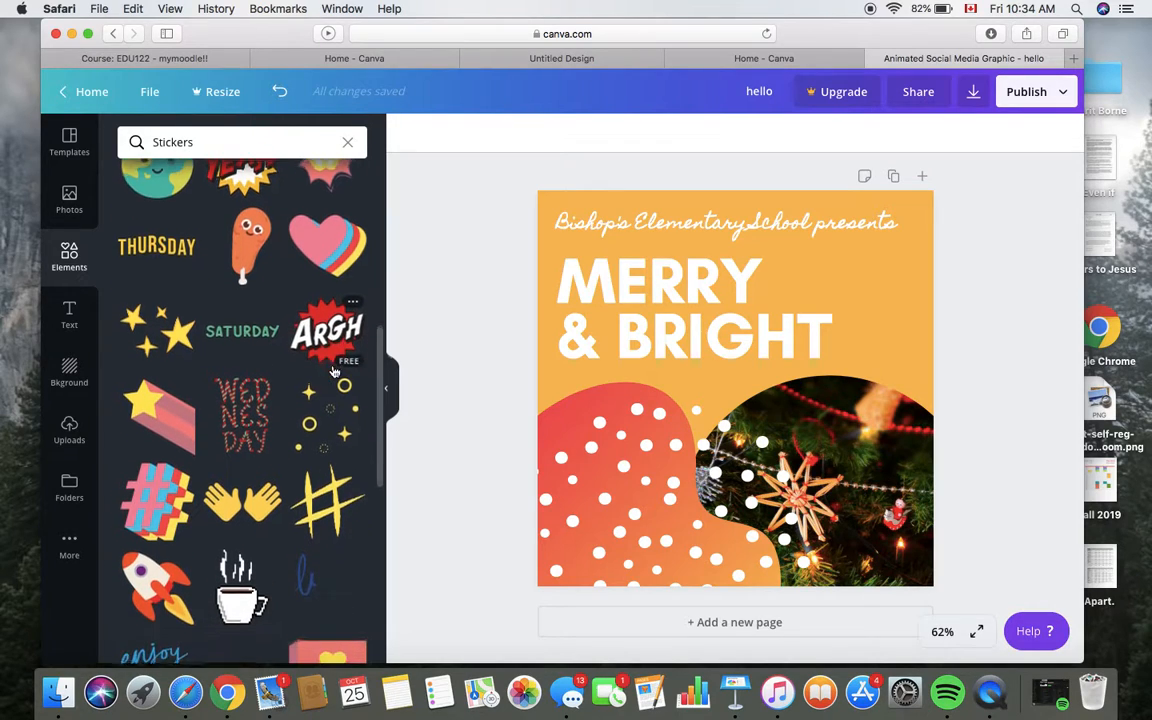
scroll(335, 372, "down", 4)
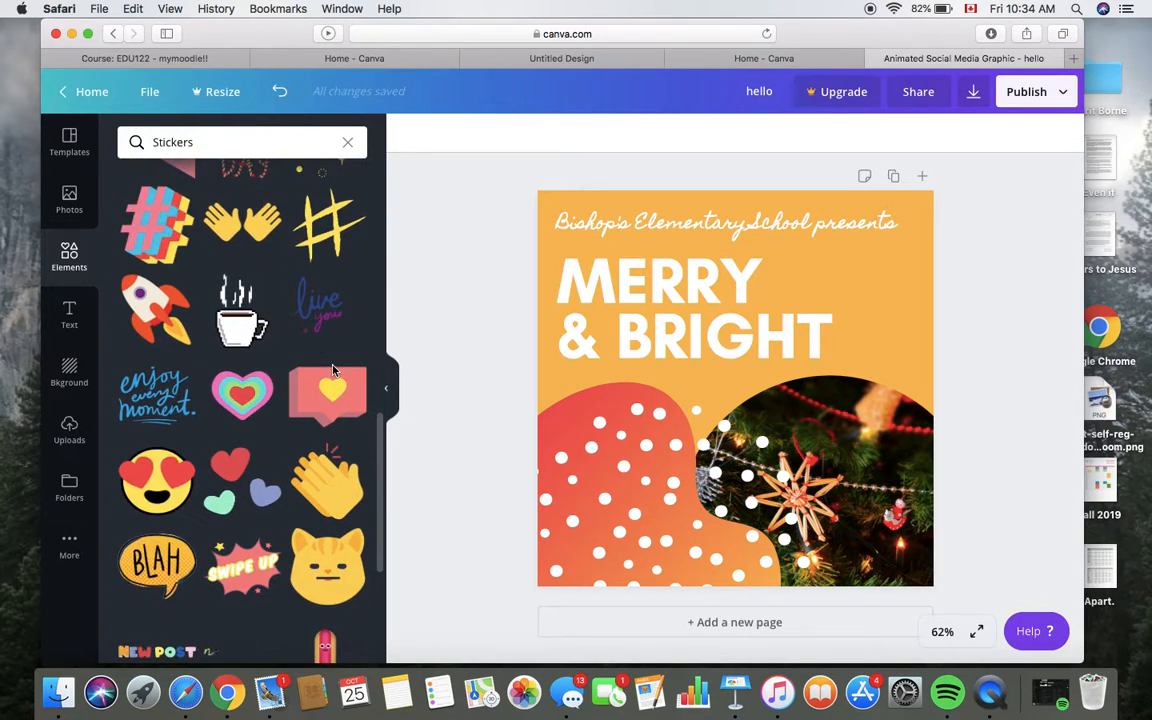
scroll(335, 372, "down", 8)
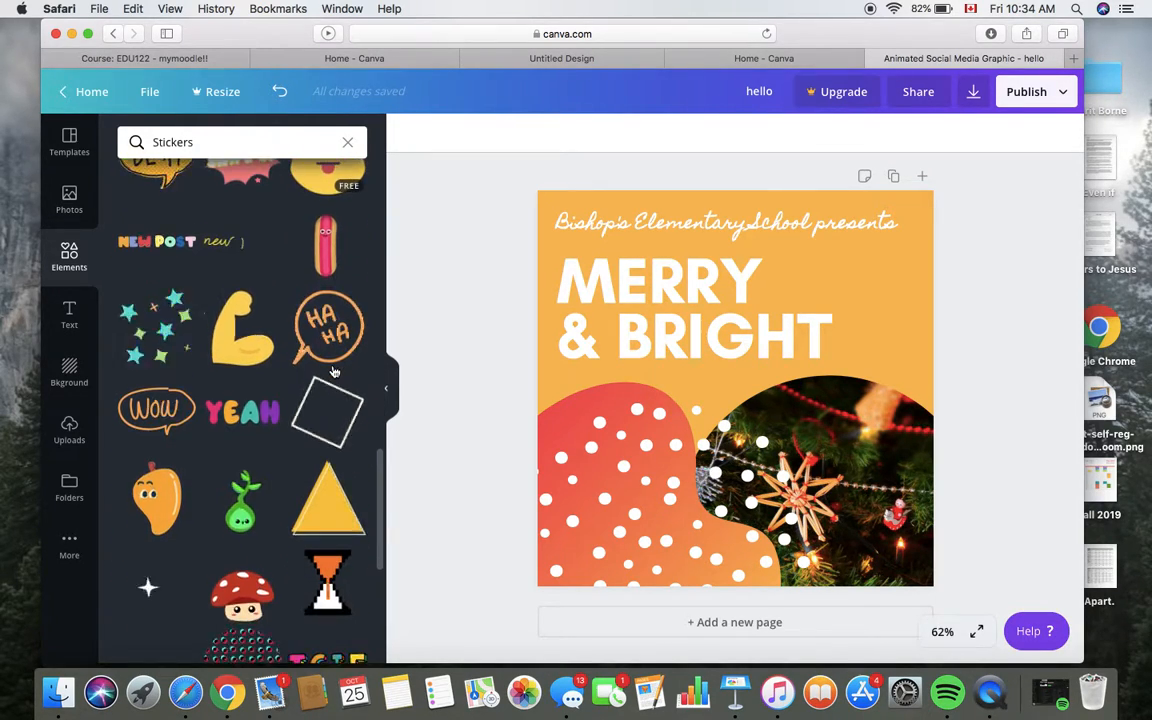
scroll(335, 372, "down", 5)
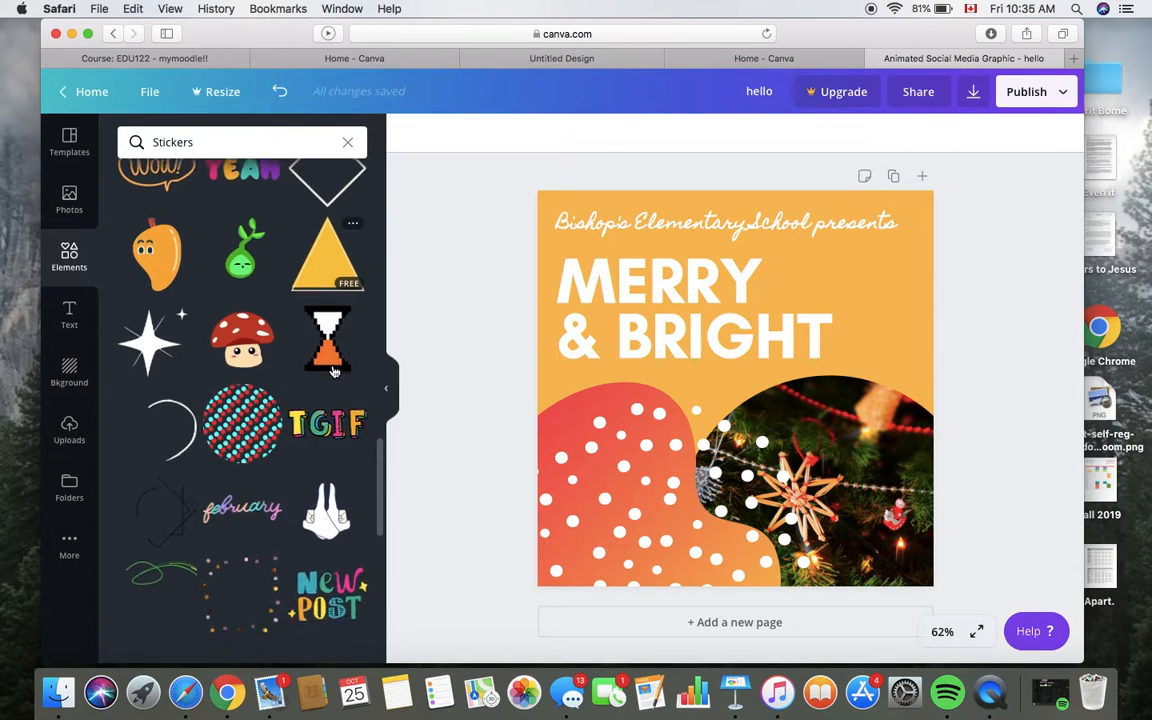
scroll(335, 372, "down", 1)
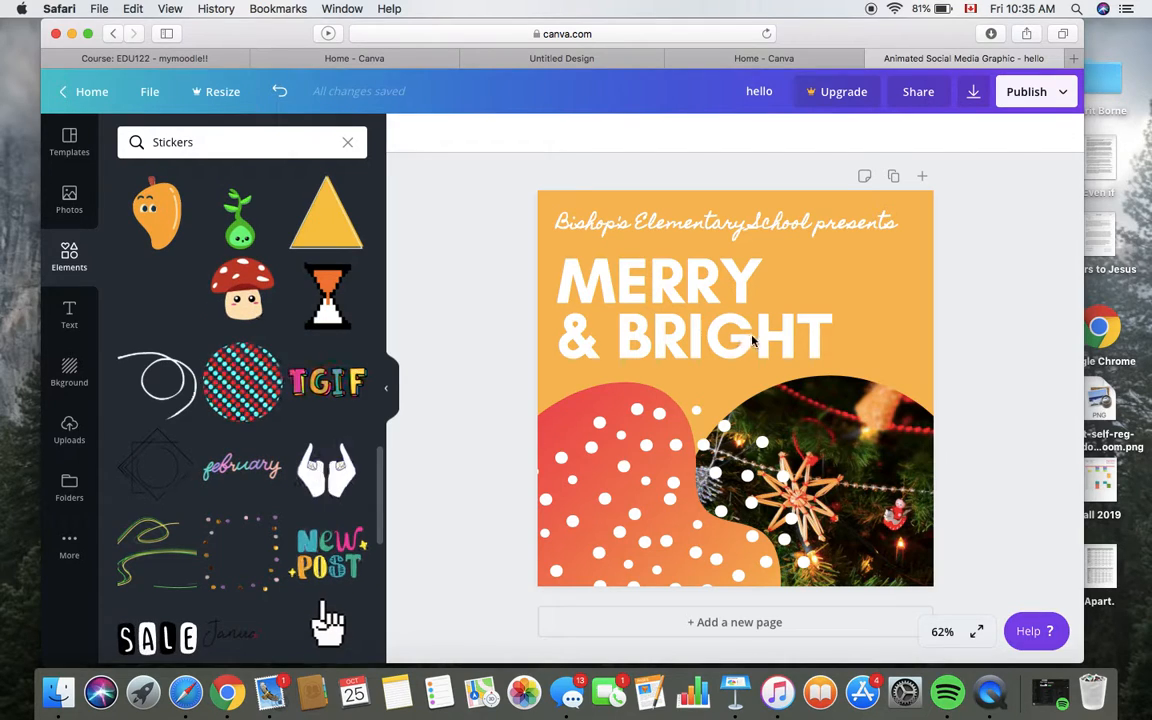
left_click_drag(752, 343, 755, 345)
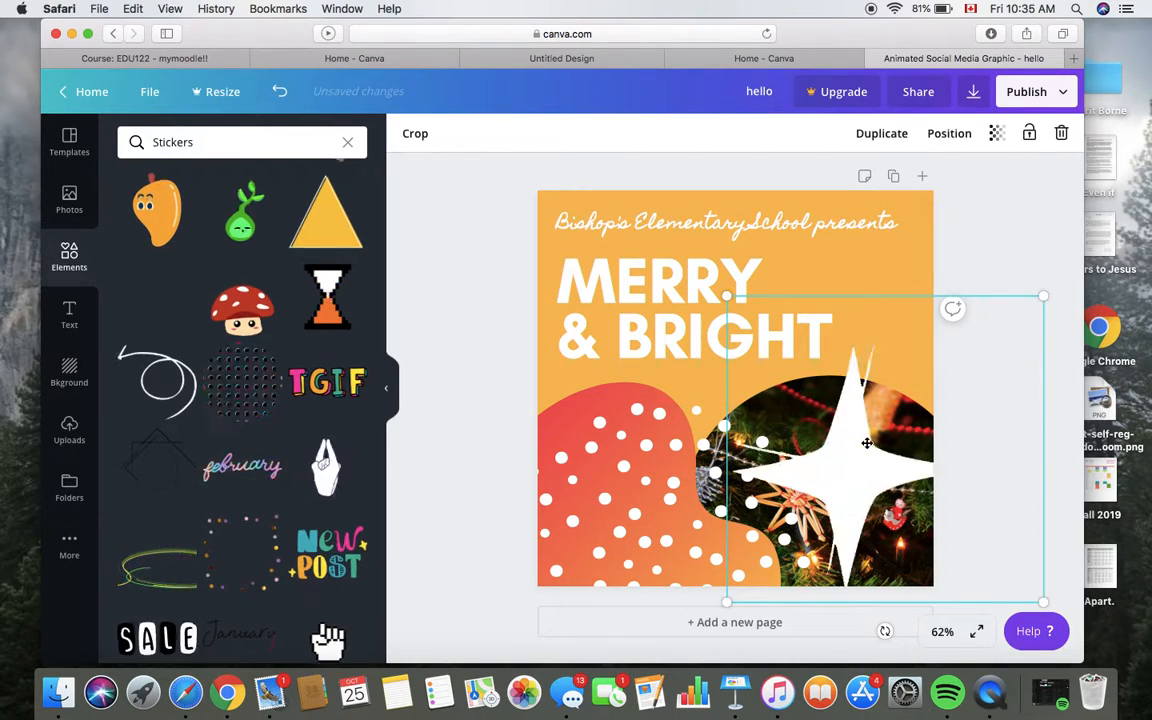
left_click_drag(878, 478, 887, 323)
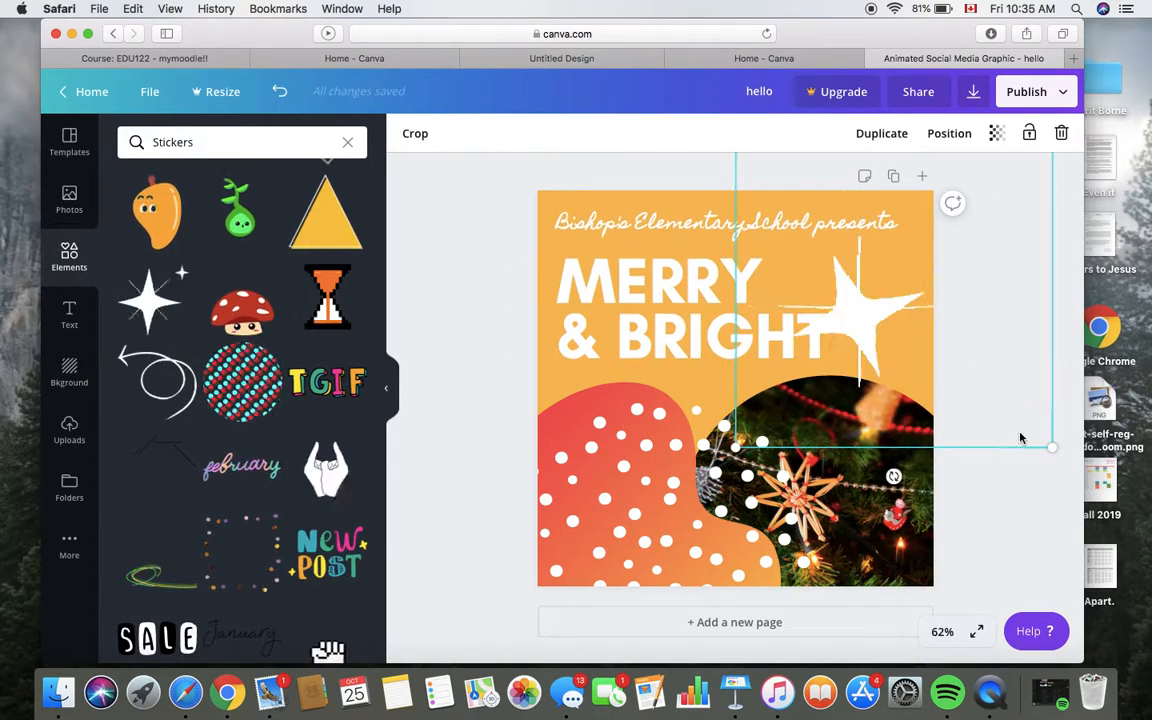
Step: Shrink the white sparkle star sticker and position it in the orange space just past the end of the "MERRY & BRIGHT" heading
left_click_drag(961, 386, 858, 298)
left_click_drag(848, 244, 905, 262)
left_click(998, 303)
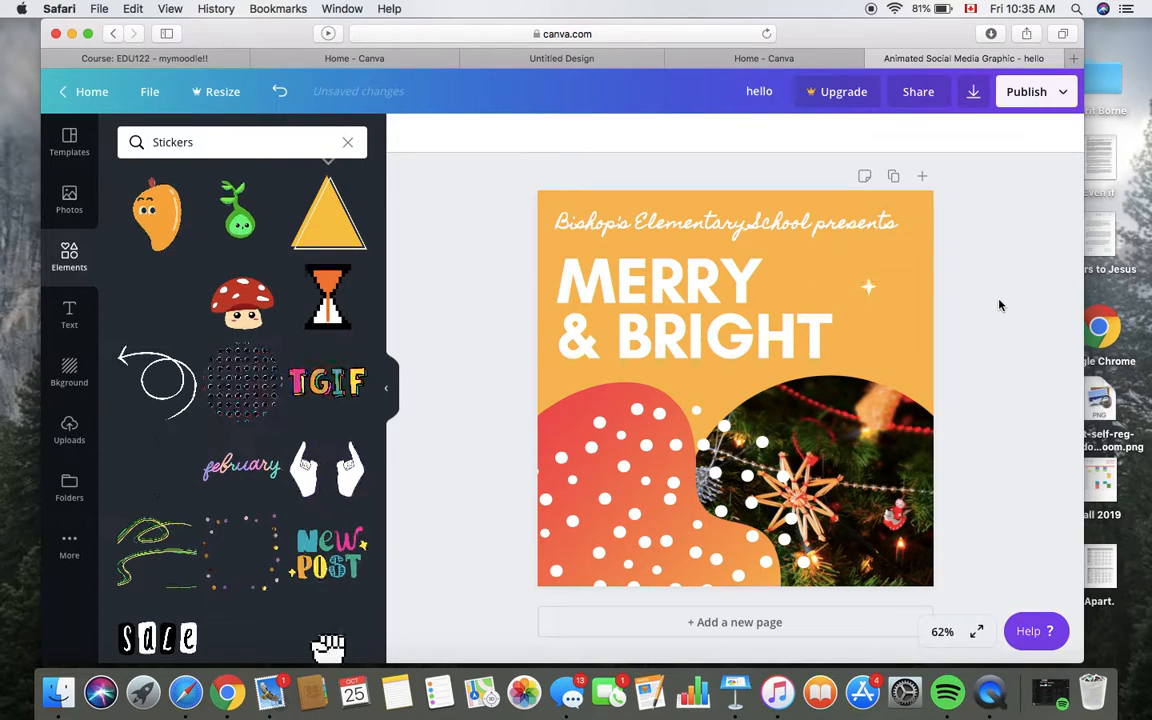
left_click(389, 395)
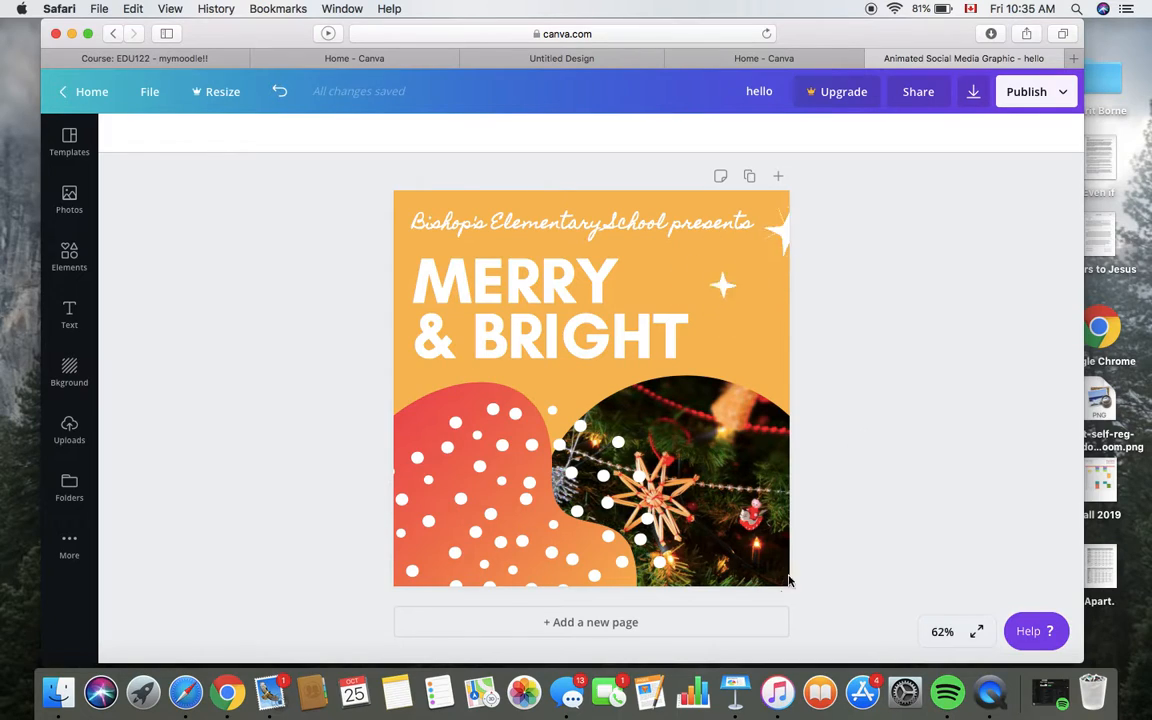
Step: Add a second page to the design and set its background to the darker orange default color
left_click(749, 625)
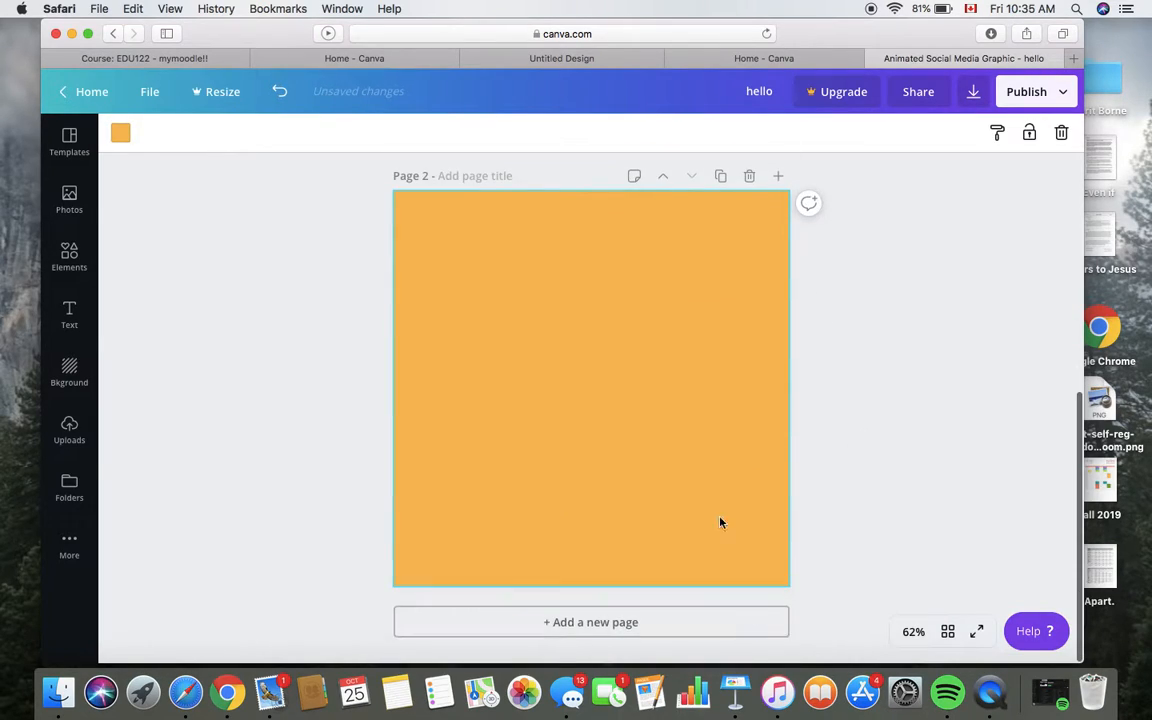
left_click(121, 134)
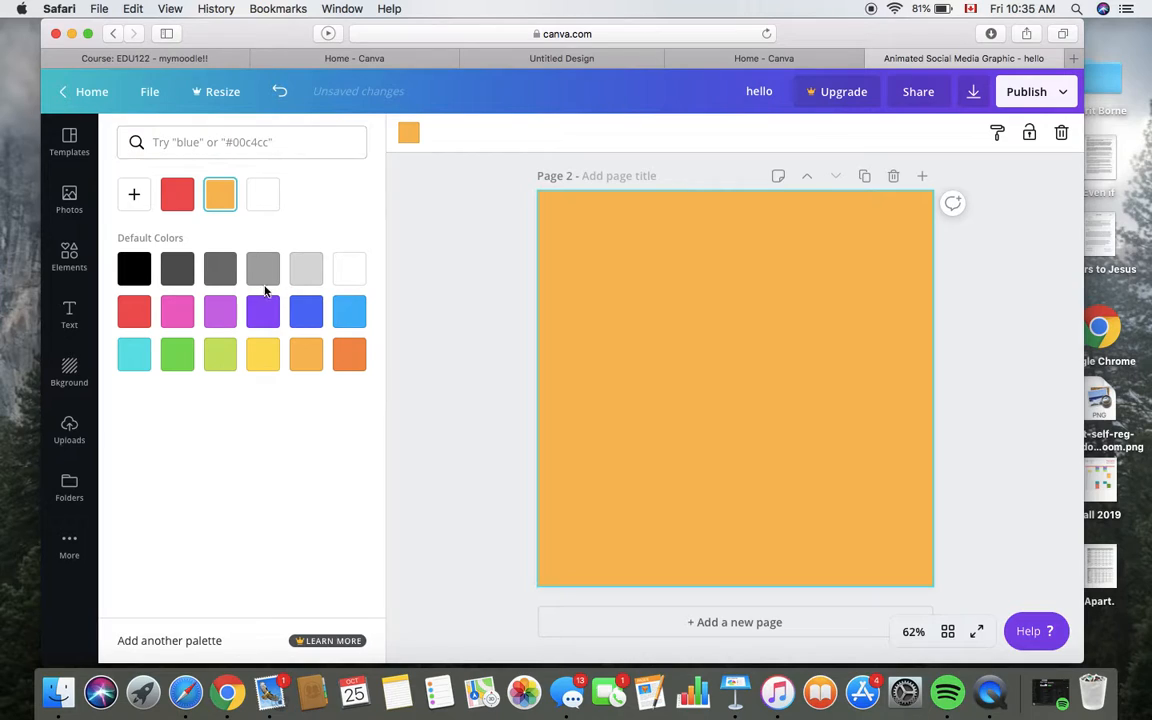
left_click(347, 364)
left_click(993, 348)
scroll(993, 348, "up", 5)
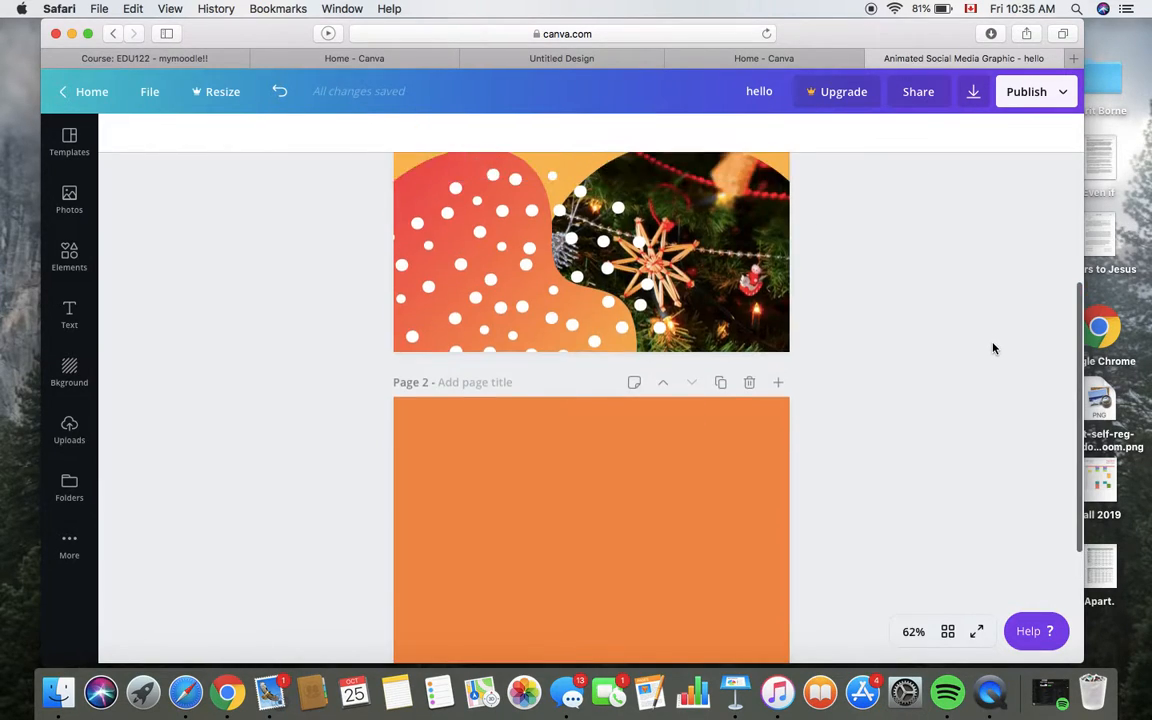
scroll(993, 348, "up", 1)
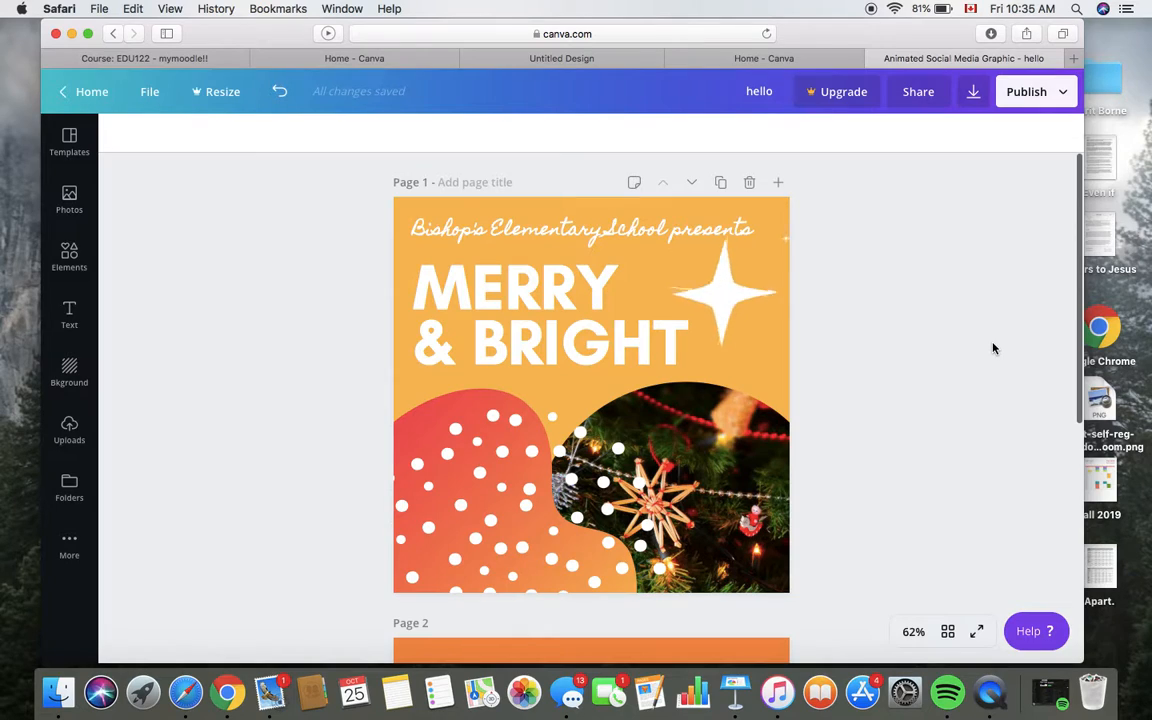
Step: Look through the available backgrounds, uploaded images, folders and additional Canva apps
left_click(69, 380)
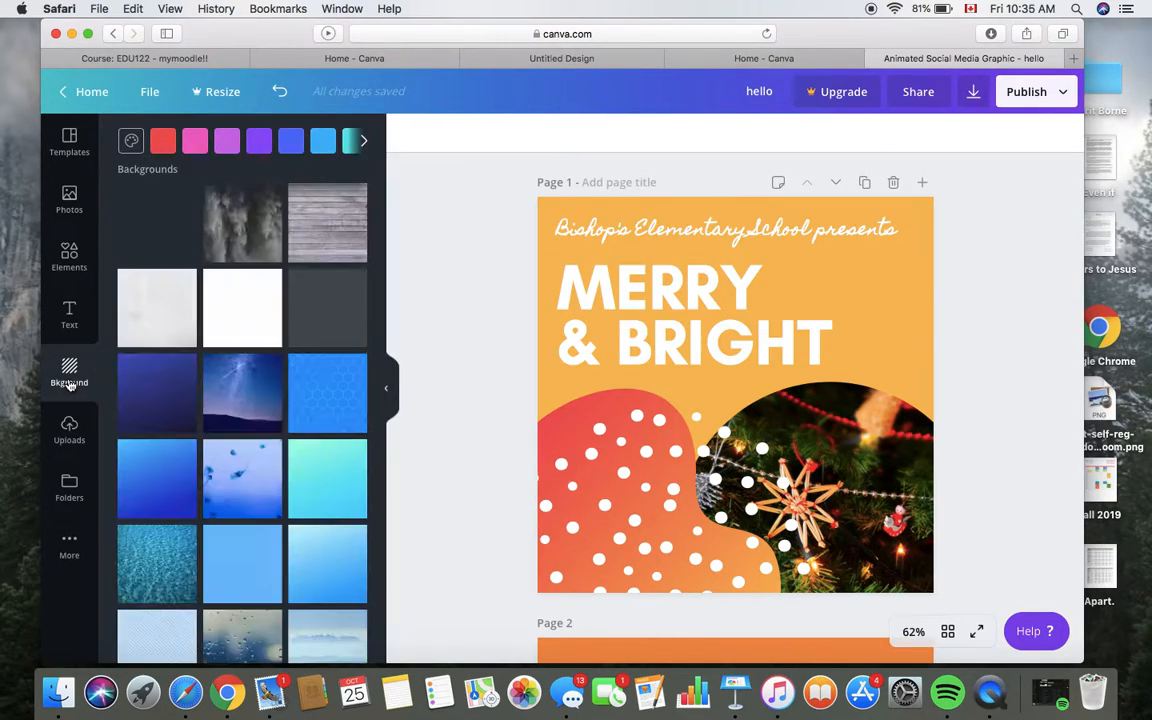
scroll(250, 472, "down", 3)
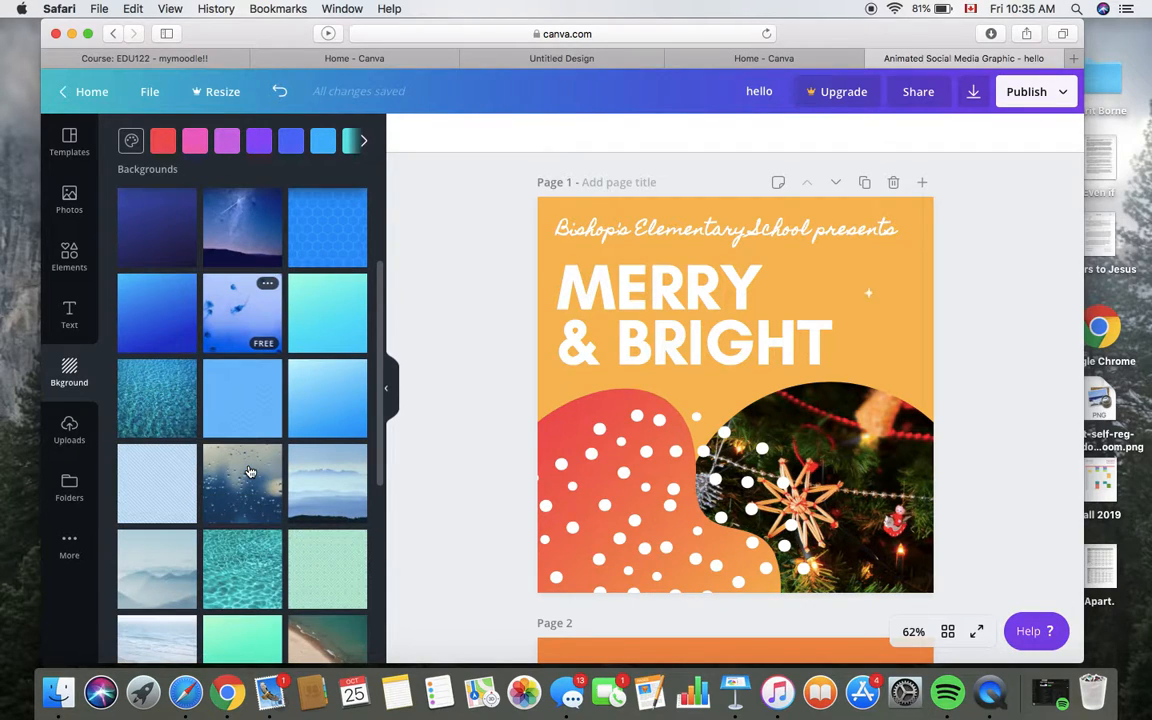
scroll(250, 472, "down", 3)
scroll(250, 470, "down", 1)
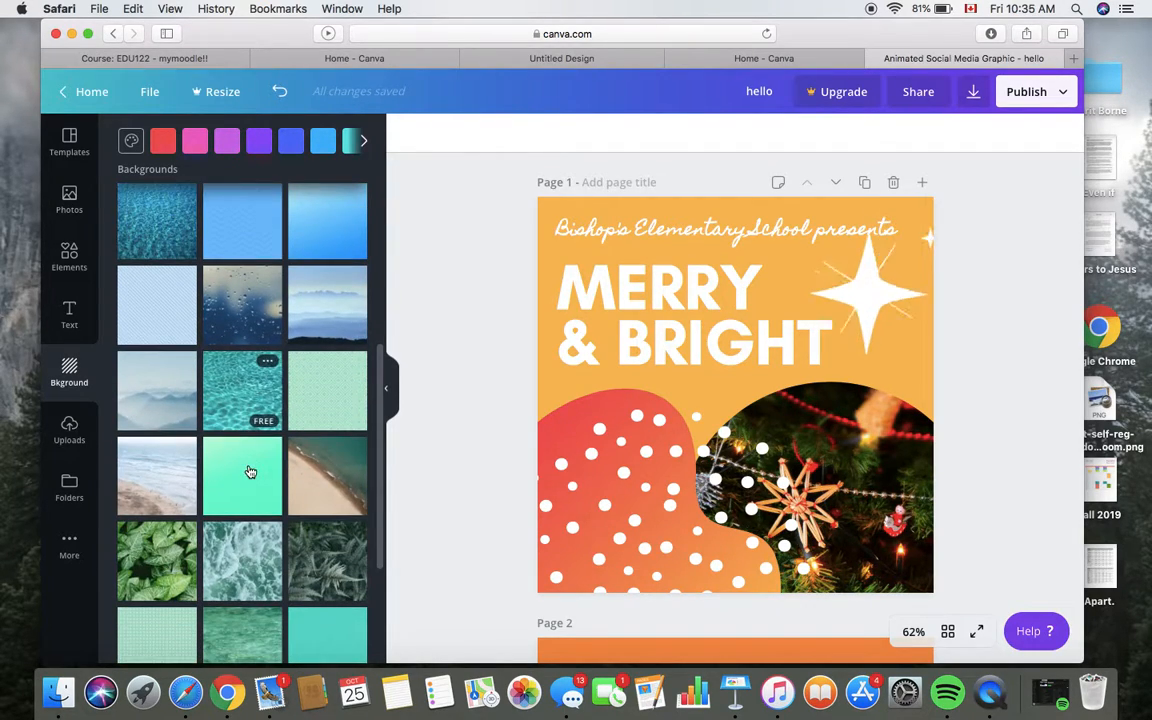
left_click(70, 428)
scroll(213, 226, "left", 3)
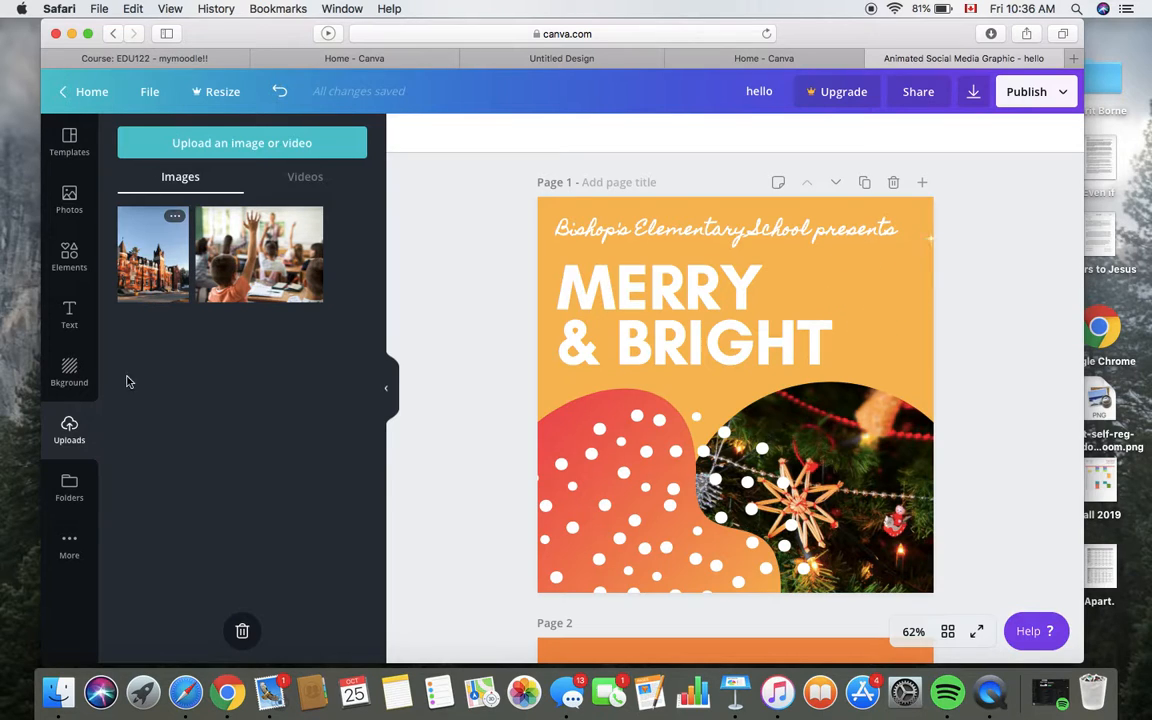
left_click(79, 490)
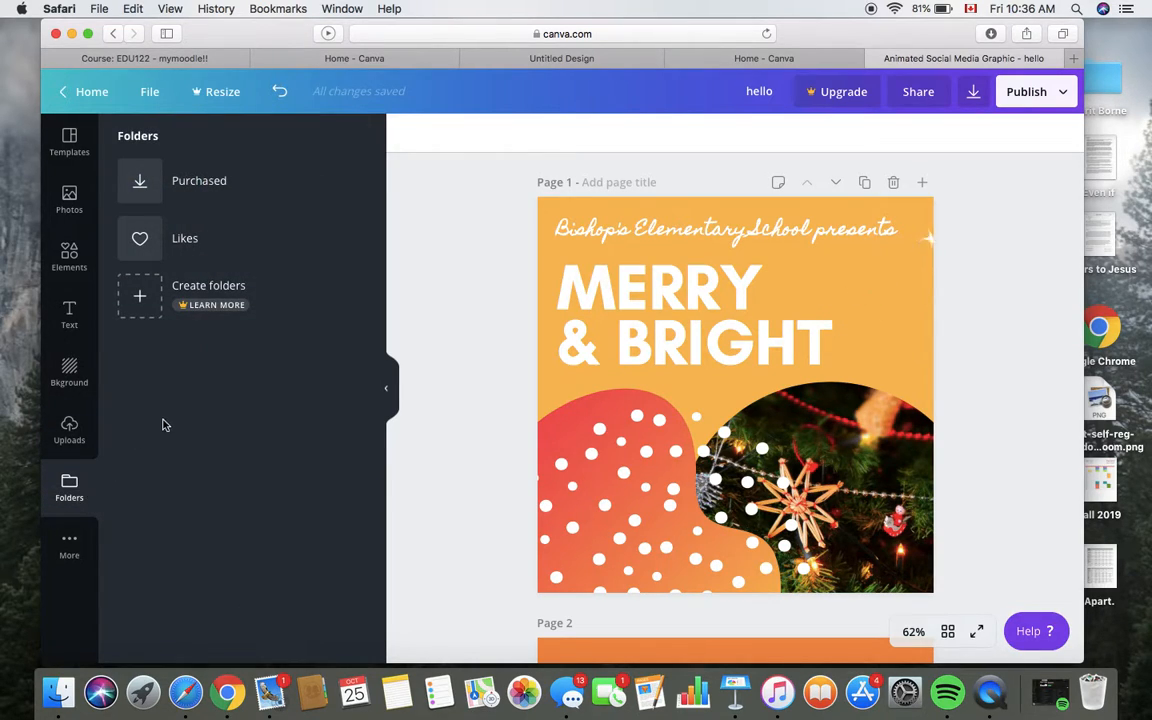
left_click(72, 540)
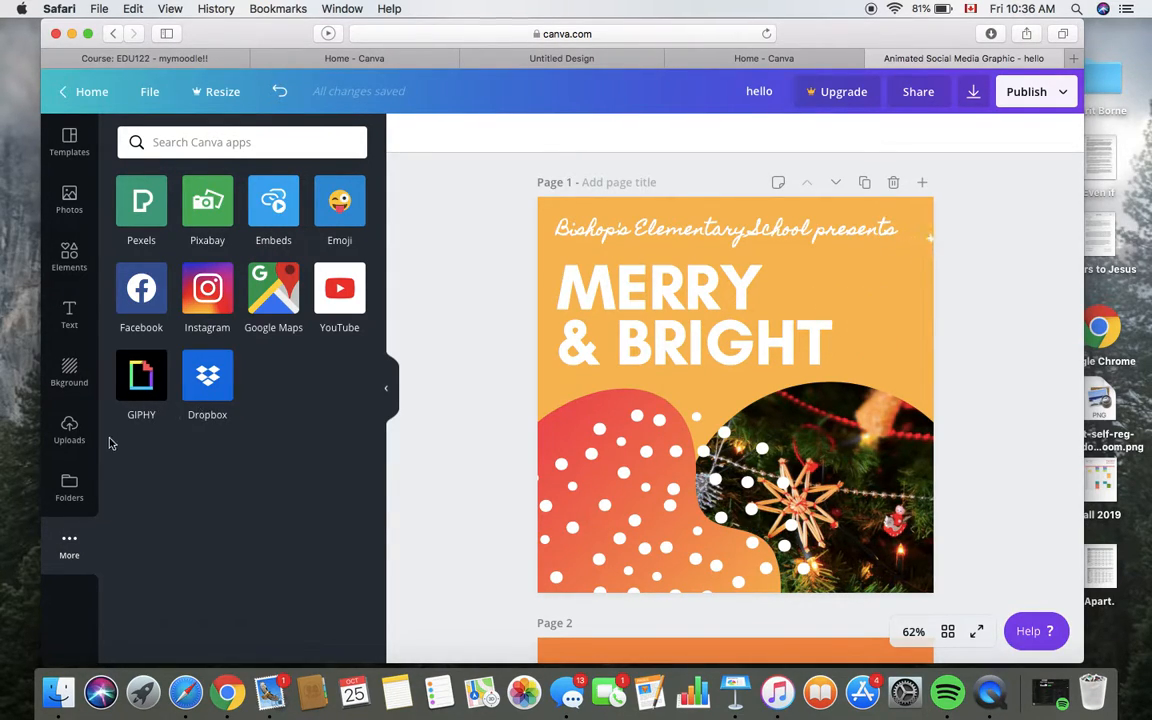
left_click(387, 388)
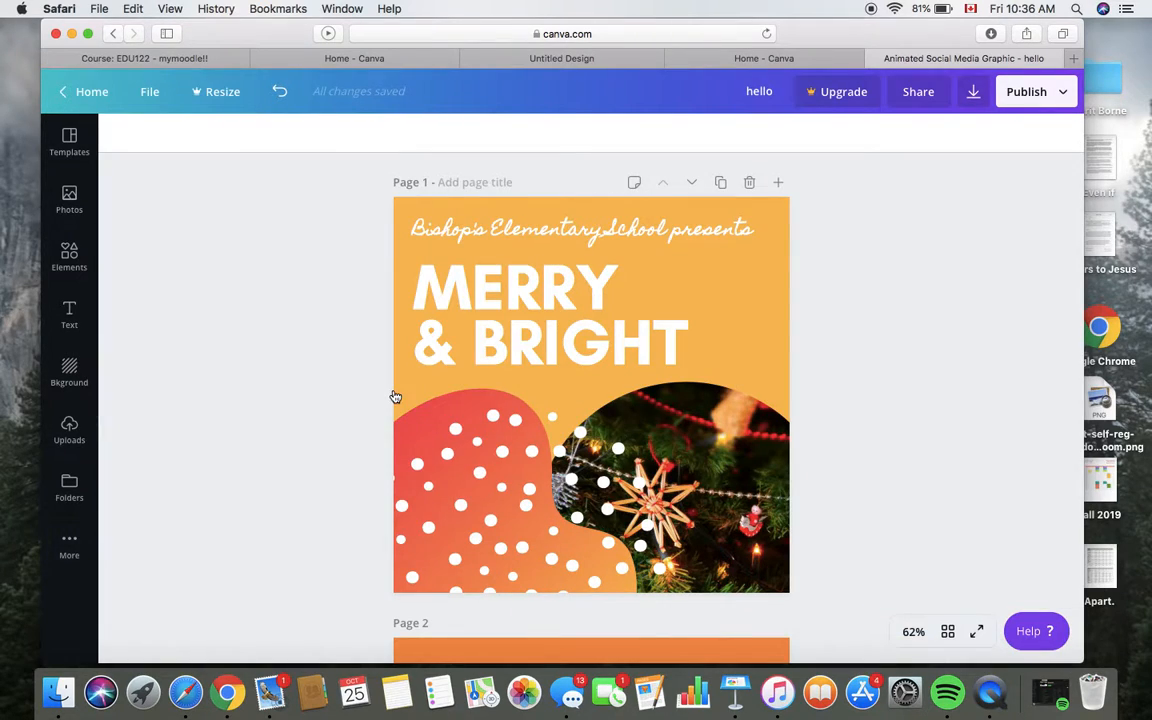
scroll(921, 390, "down", 3)
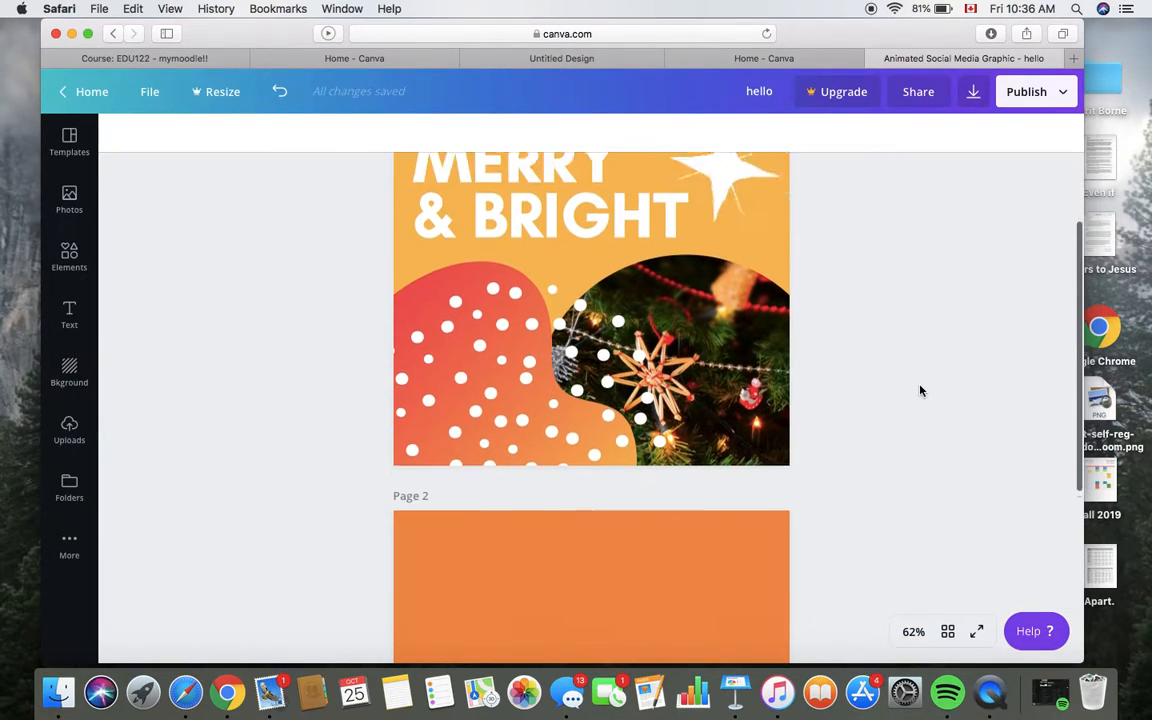
scroll(921, 390, "up", 2)
scroll(921, 390, "down", 3)
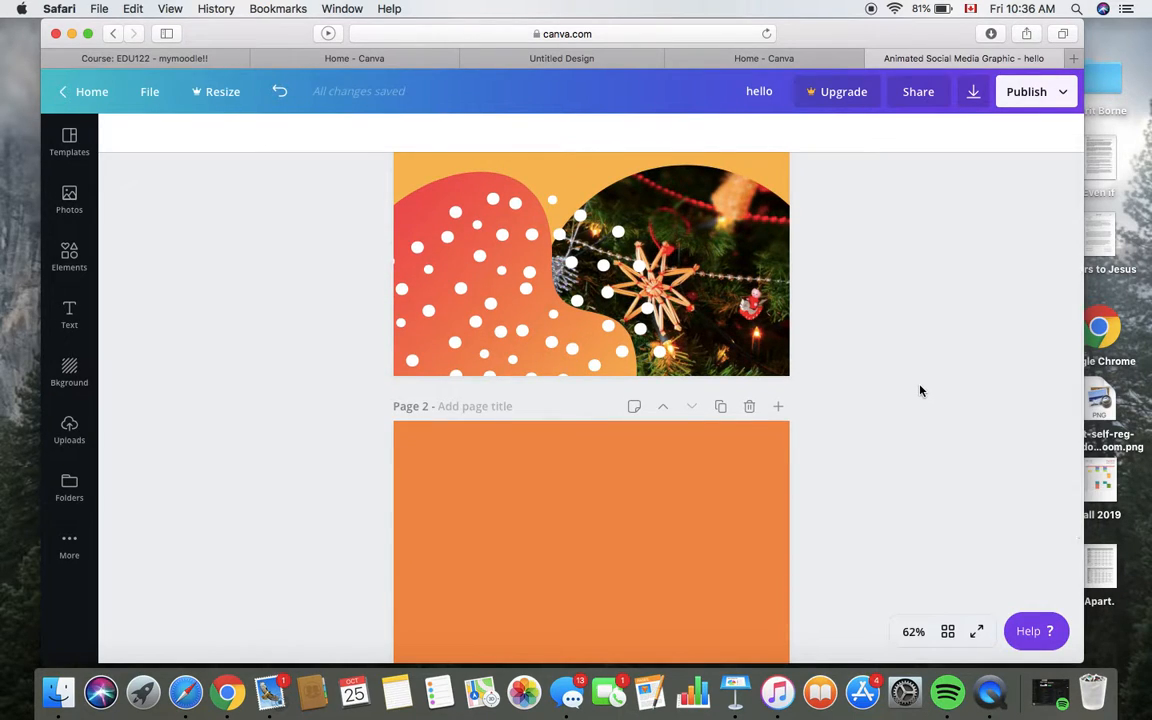
scroll(921, 390, "down", 3)
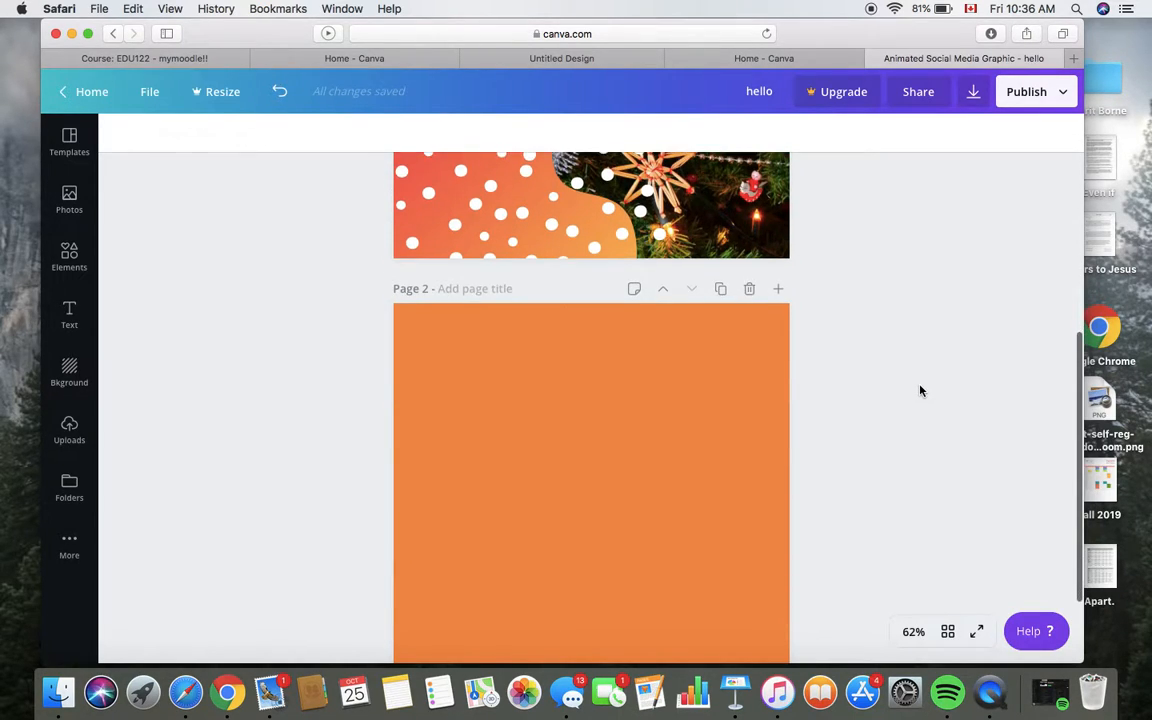
scroll(921, 390, "up", 6)
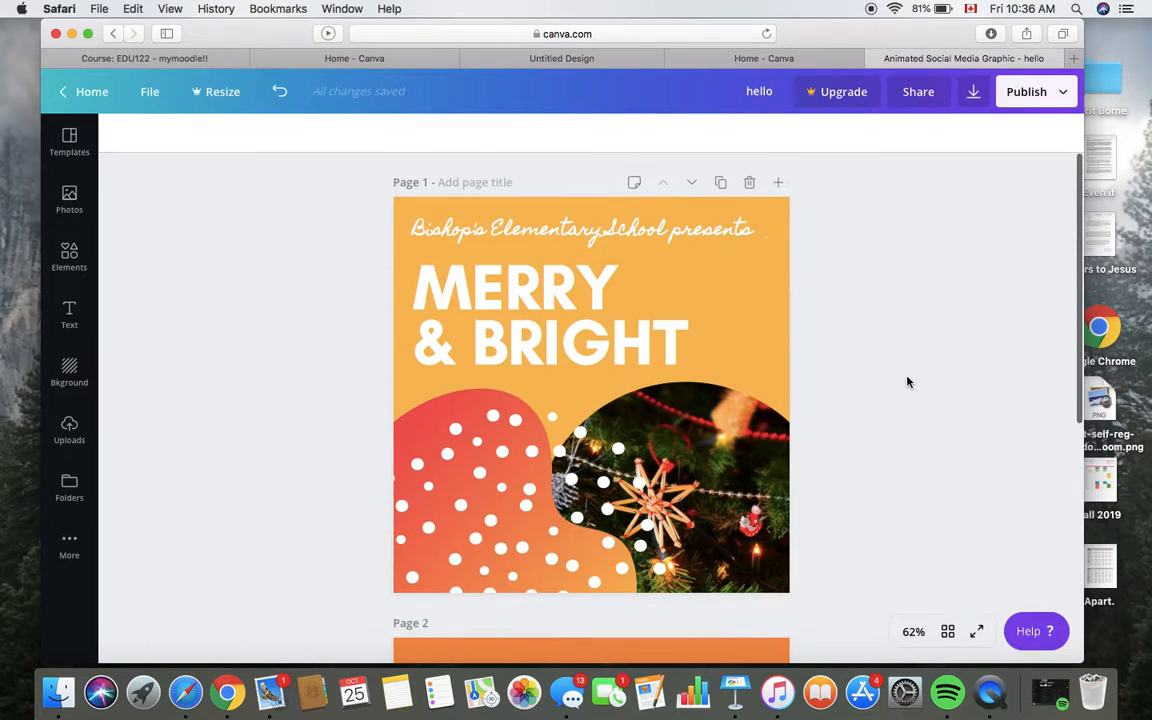